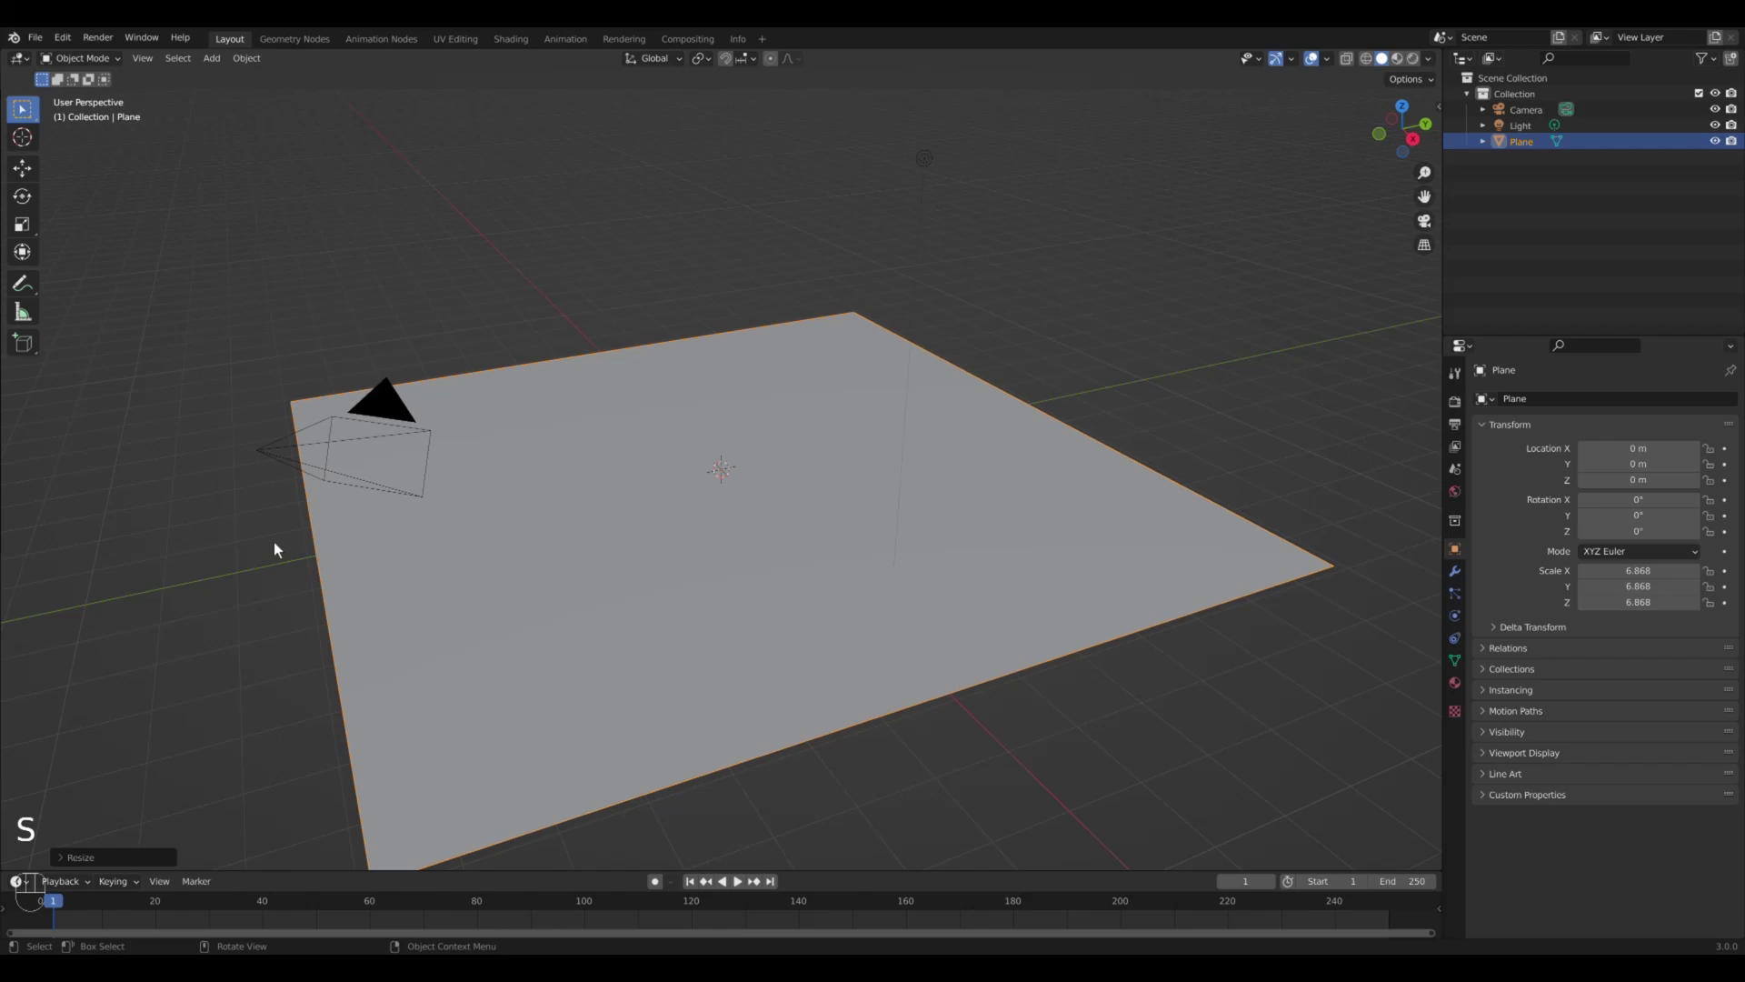
- Apply the enlarged ground plane's scale and delete the default light
key("ctrl+a")
key("shift+a")
key("x")
left_click(930, 161)
- Add a Sun light and move it into position
key("shift+a")
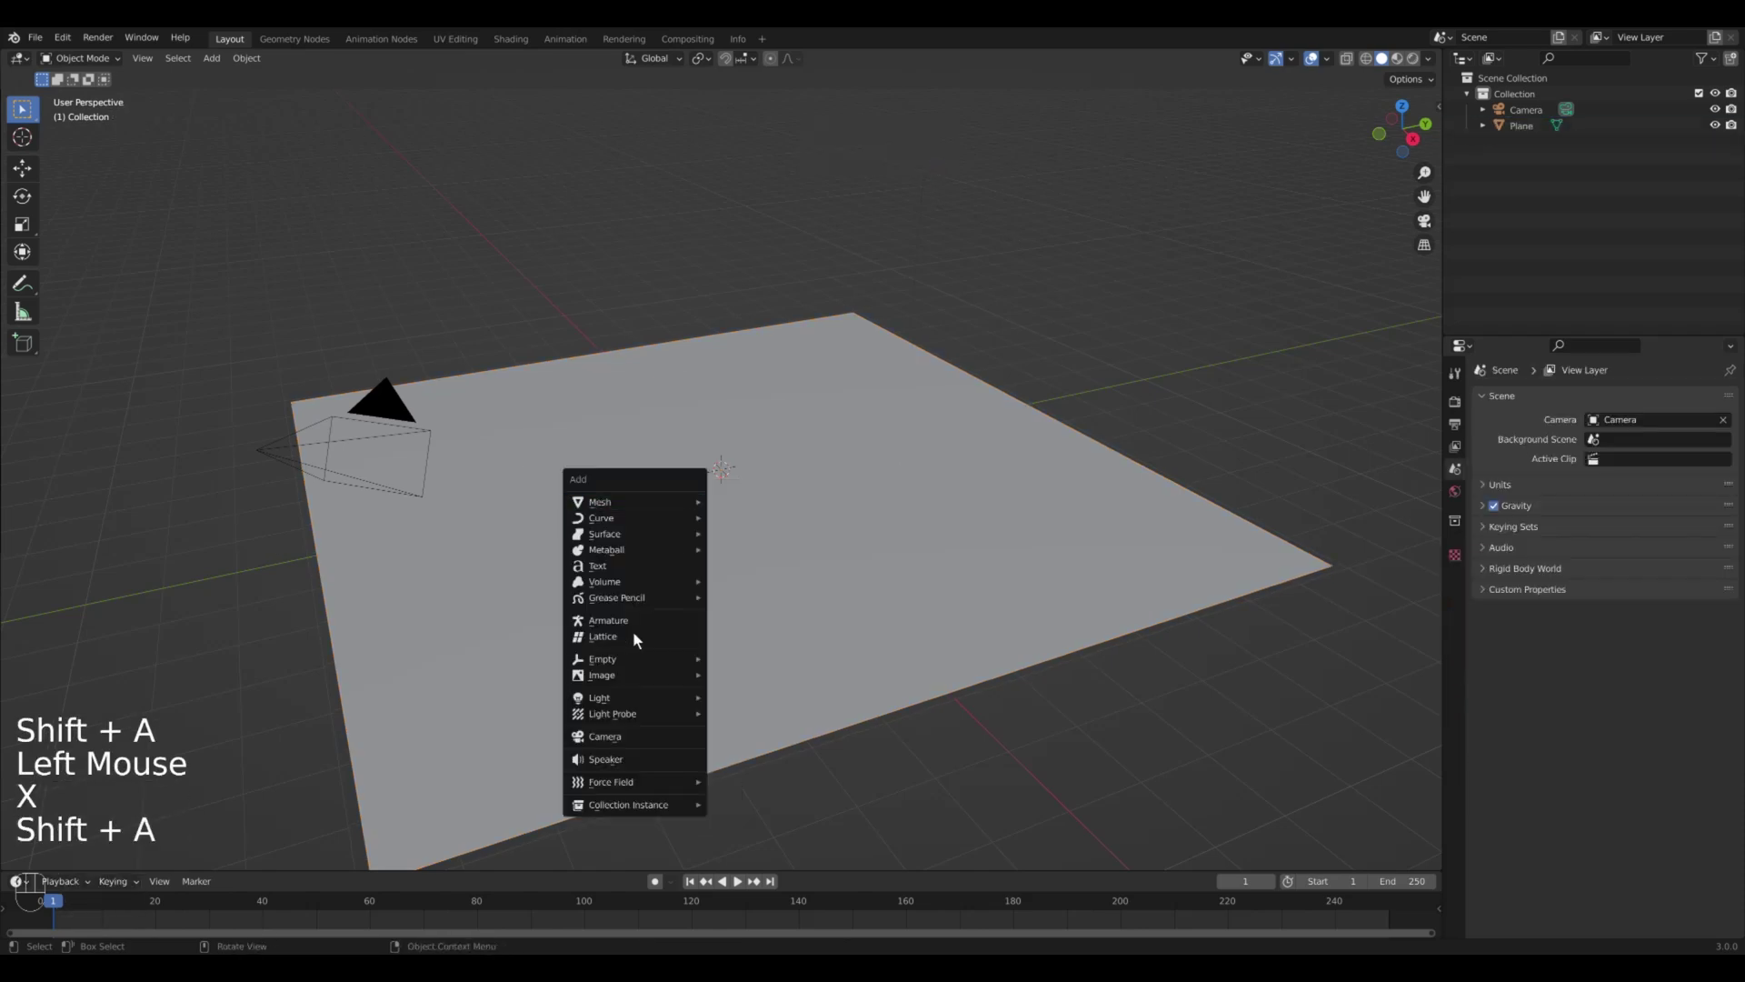
left_click(743, 715)
key("g")
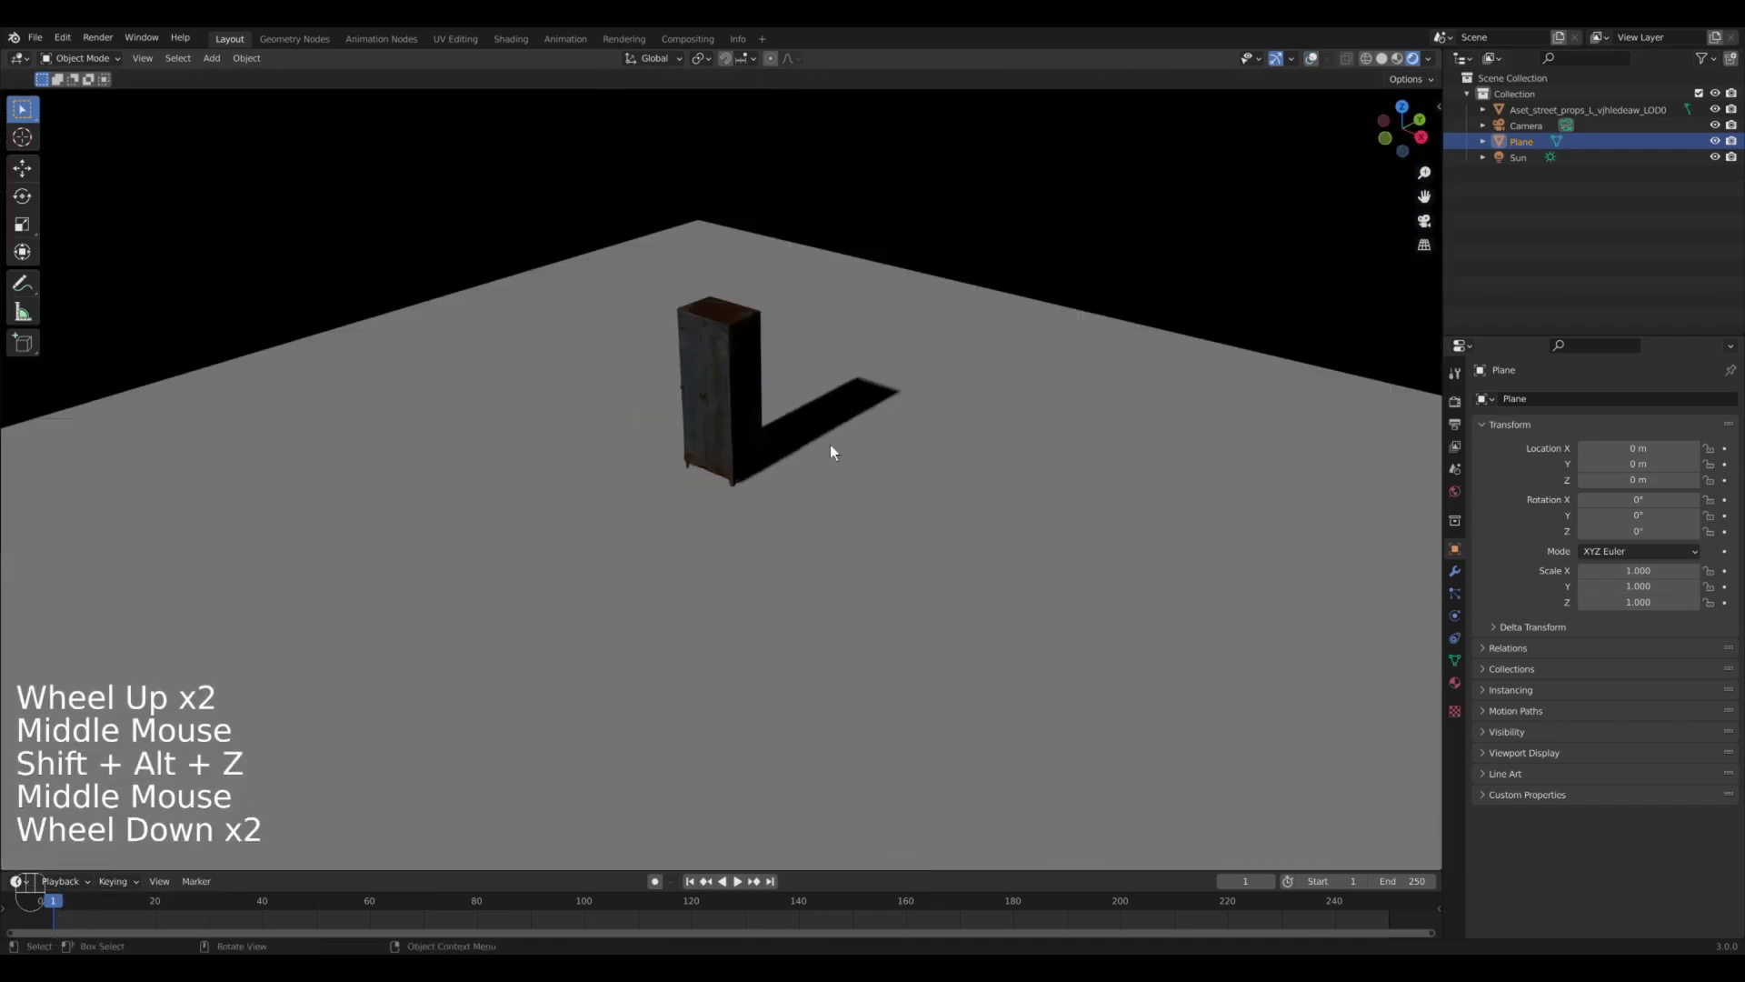
- Widen the Sun's angle and enable its Contact Shadows
key("shift+alt+z")
mouse_move(829, 444)
middle_mouse_down("shift")
mouse_move(790, 506)
mouse_move(644, 362)
middle_mouse_up("shift")
scroll(818, 504, "down", 1)
left_click(1520, 157)
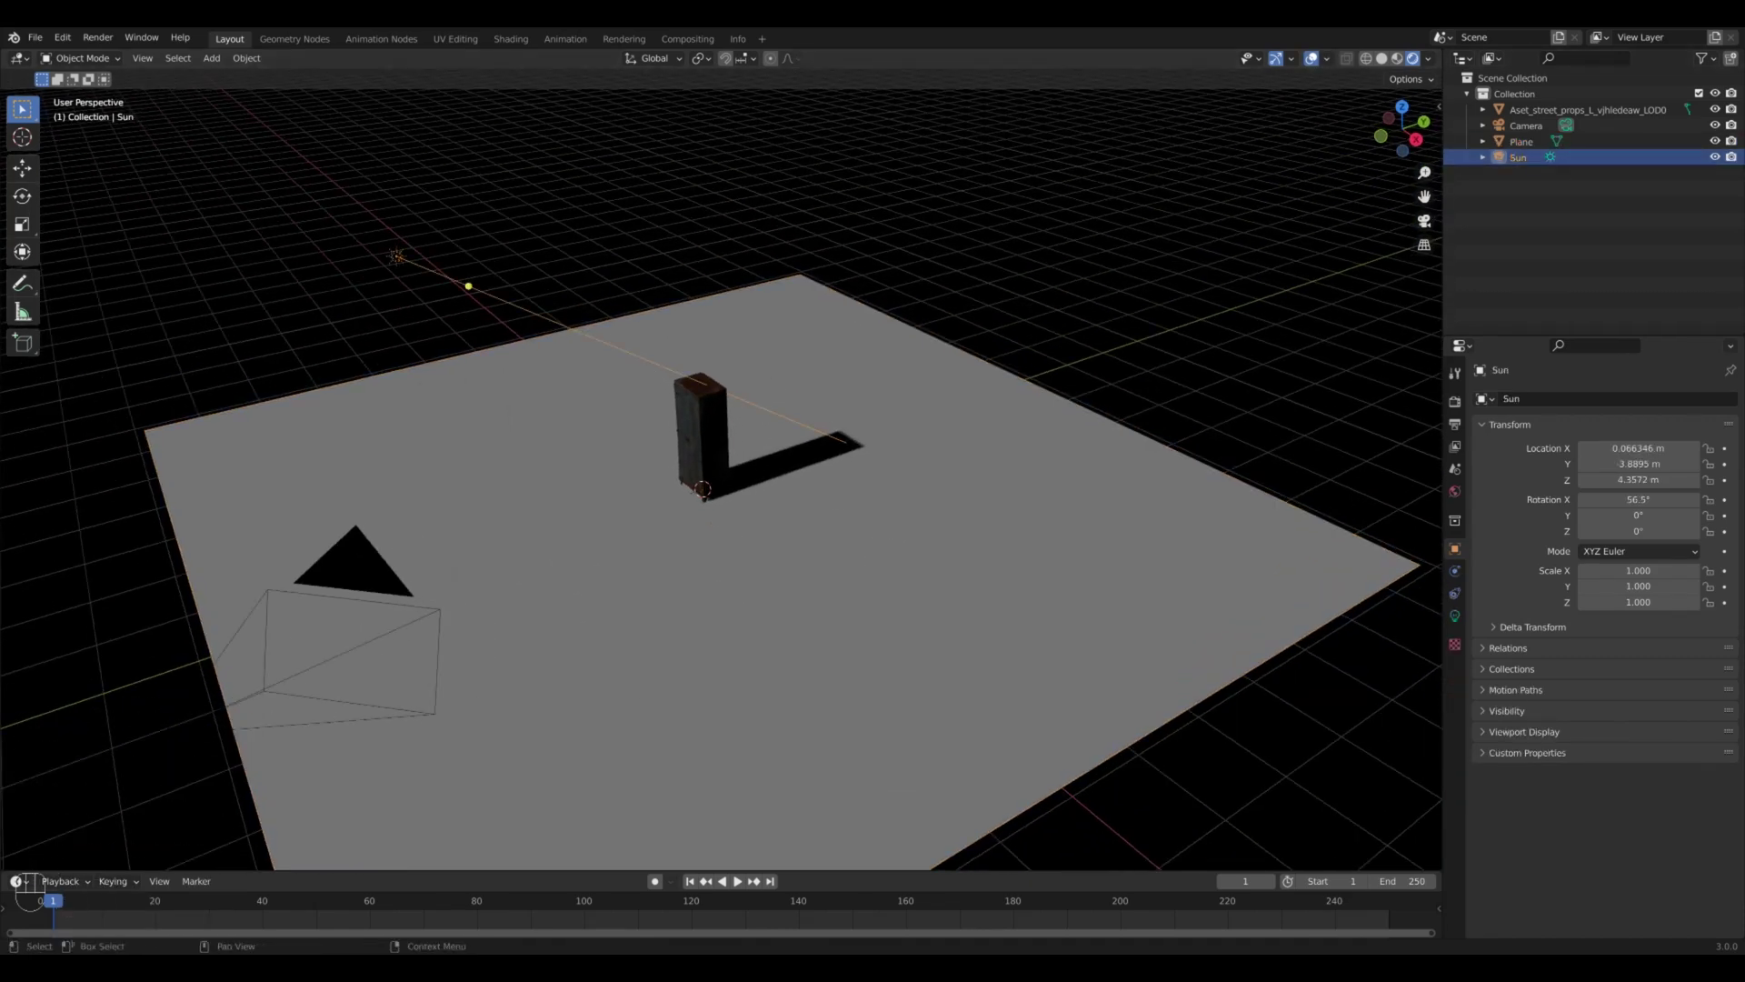
left_click(1454, 615)
double_click(1637, 601)
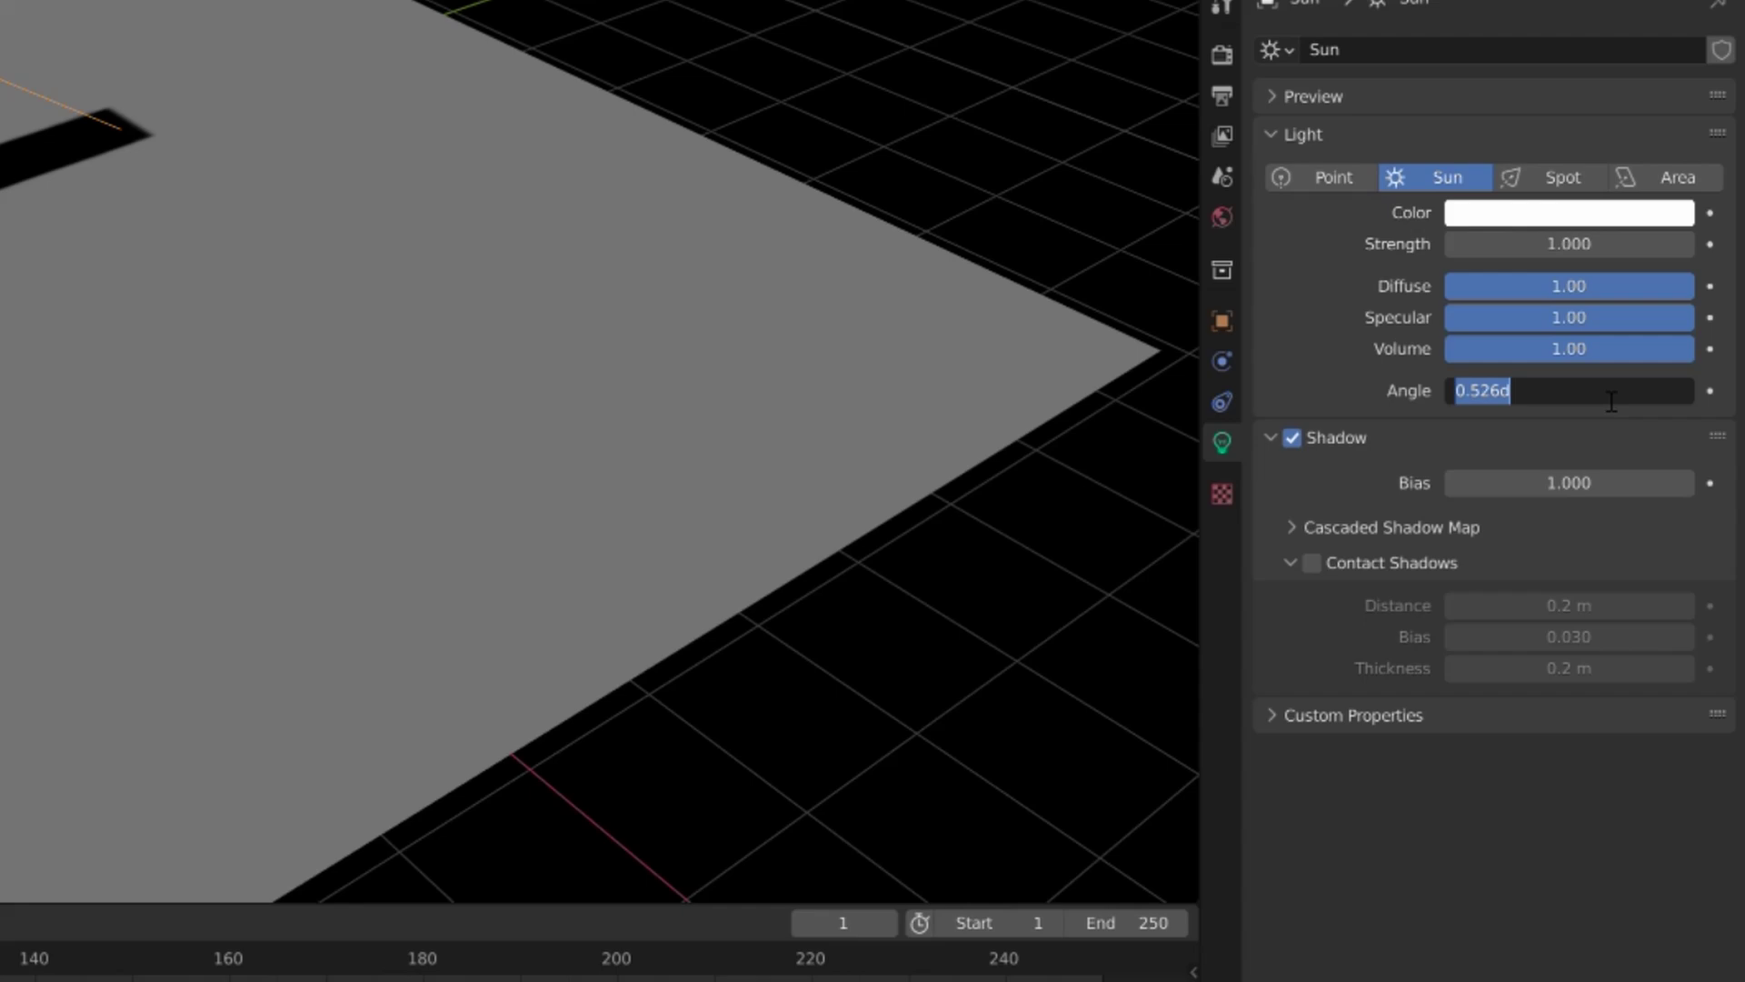
left_click(1384, 562)
- Set Eevee Cube Size and Cascade Size shadows to 4096 px
left_click(1222, 56)
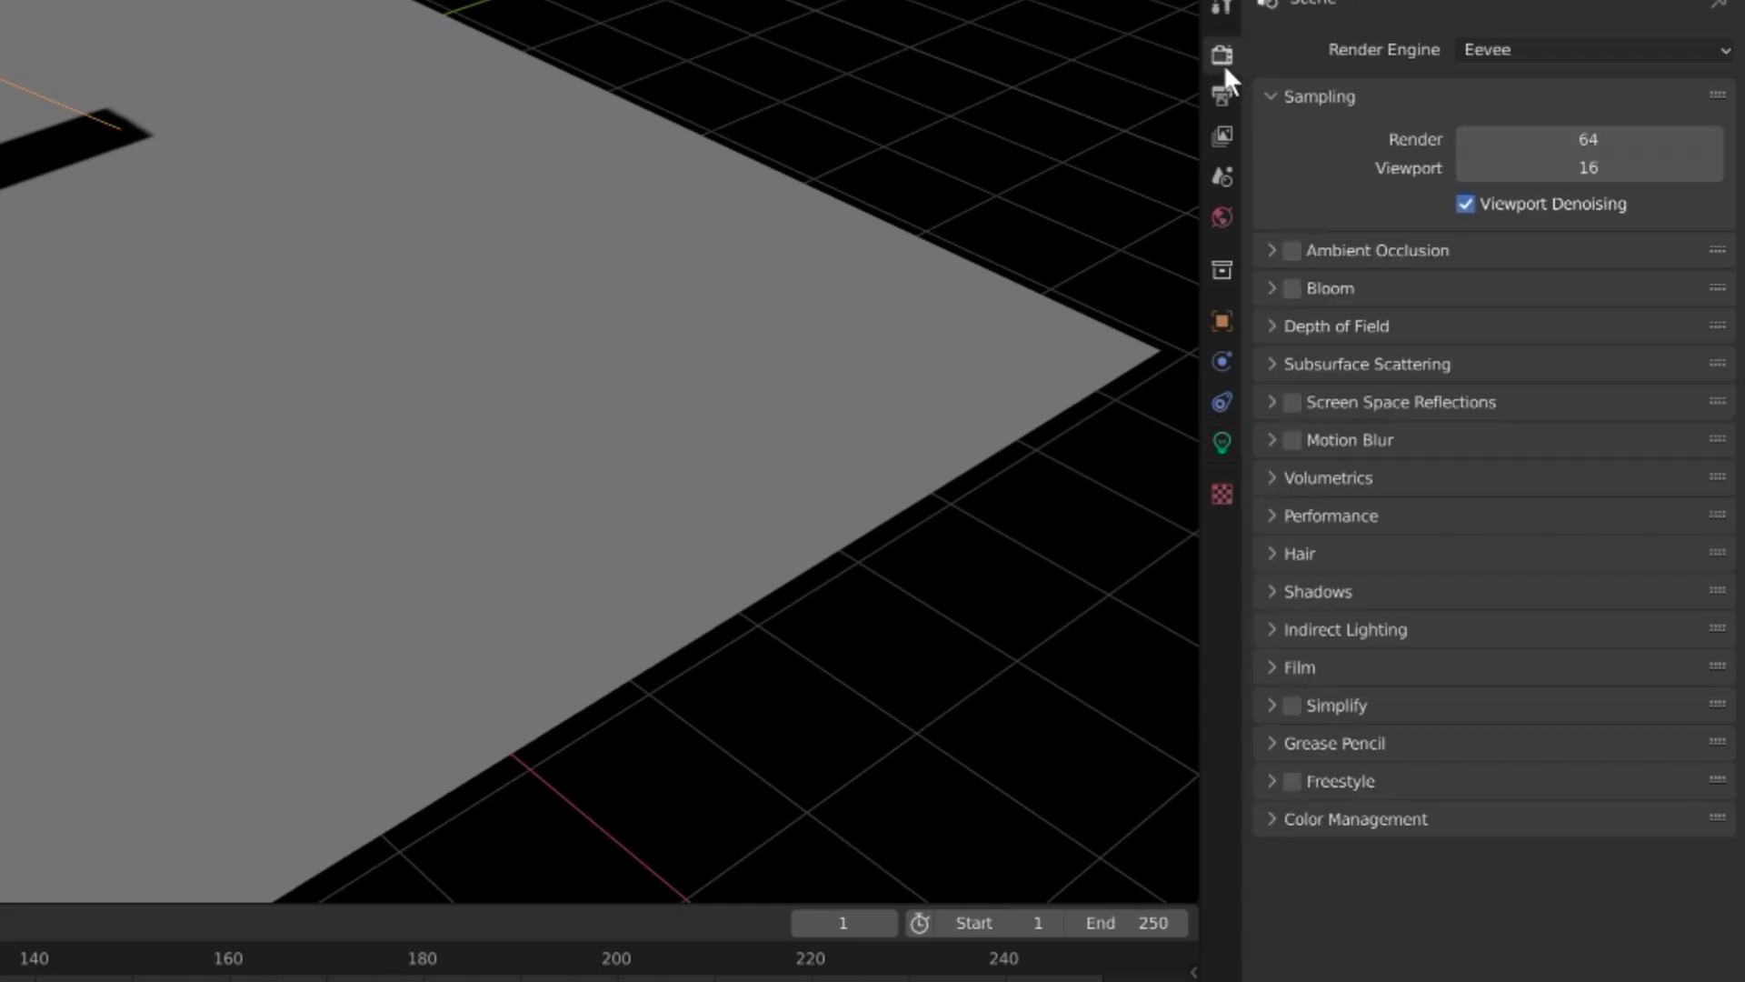
left_click(1281, 591)
left_click(1510, 634)
left_click(1509, 855)
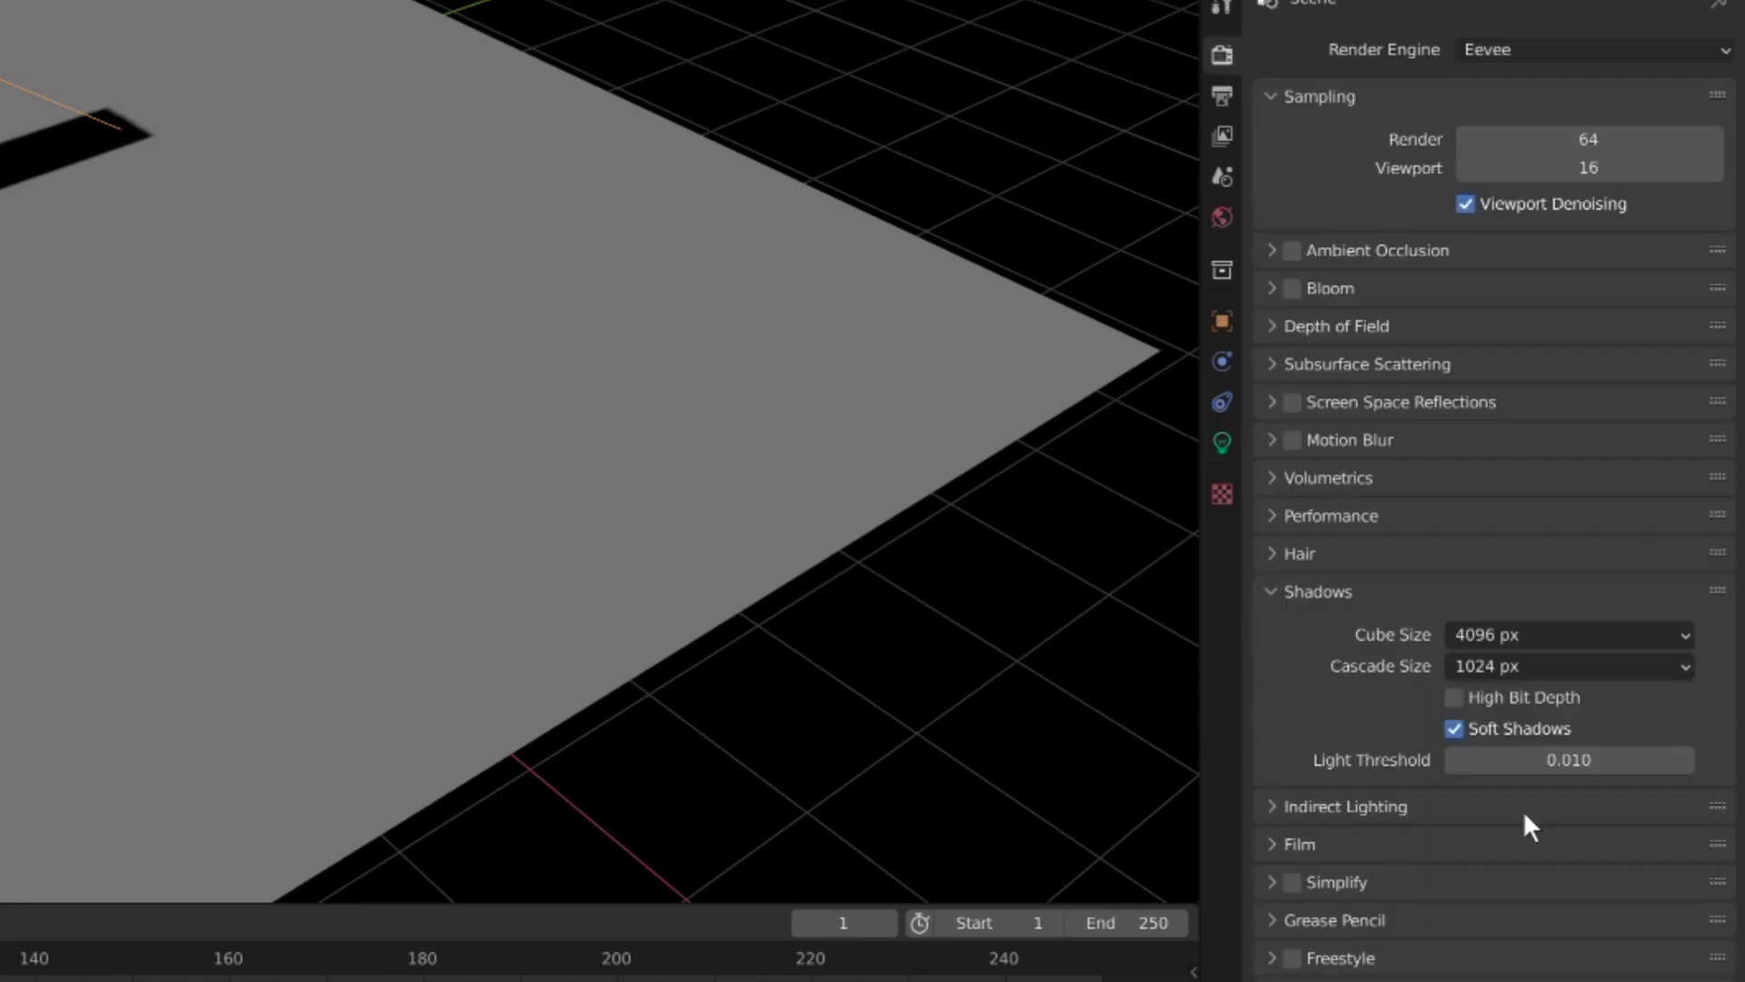
left_click(1523, 667)
left_click(1486, 886)
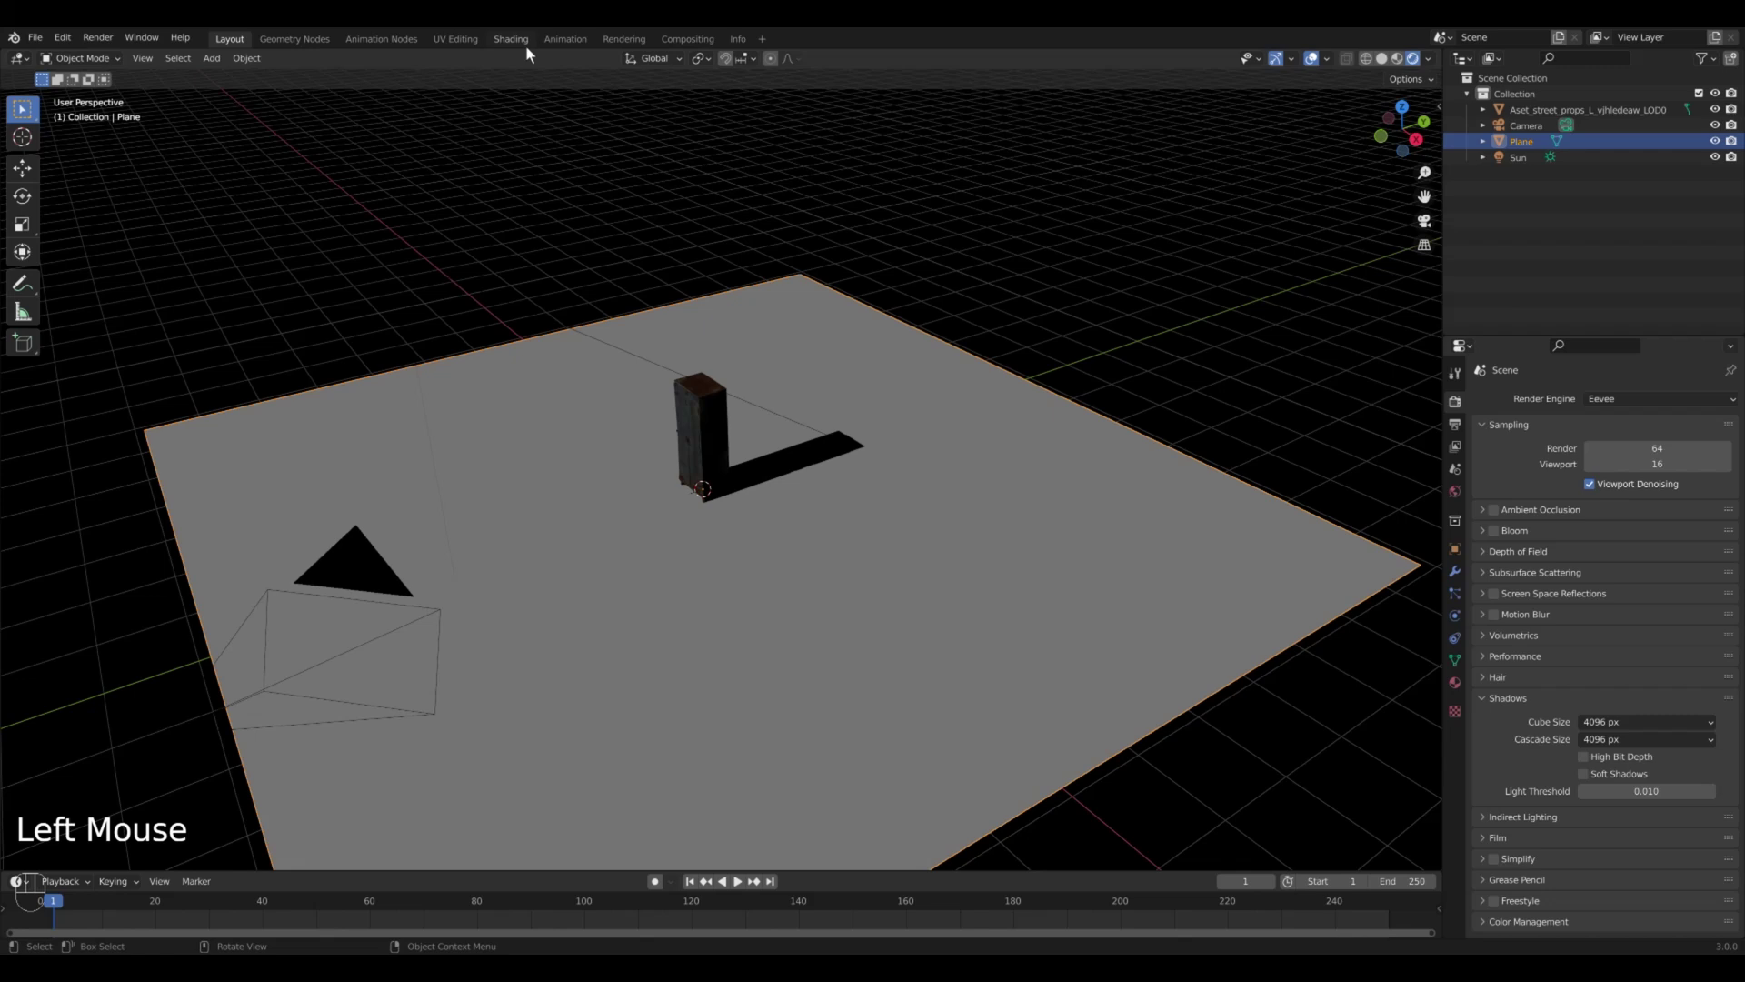
- Connect a garage HDRI Environment Texture to the world Background color
left_click(510, 39)
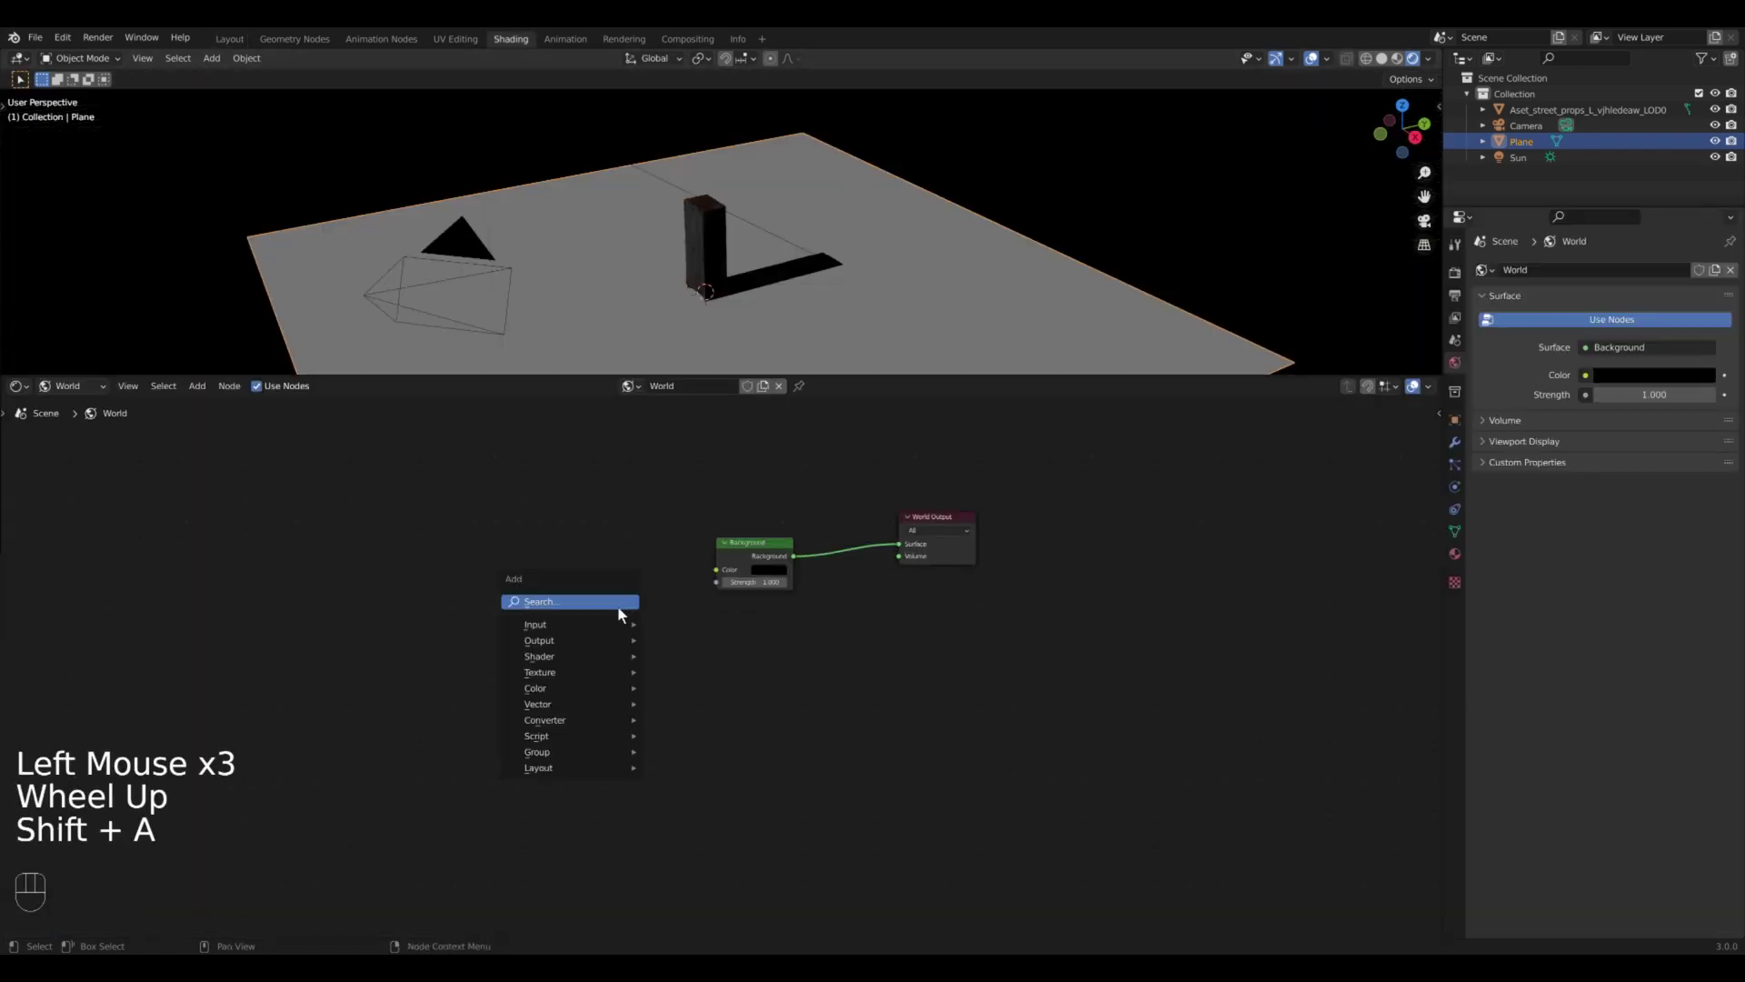
left_click(710, 742)
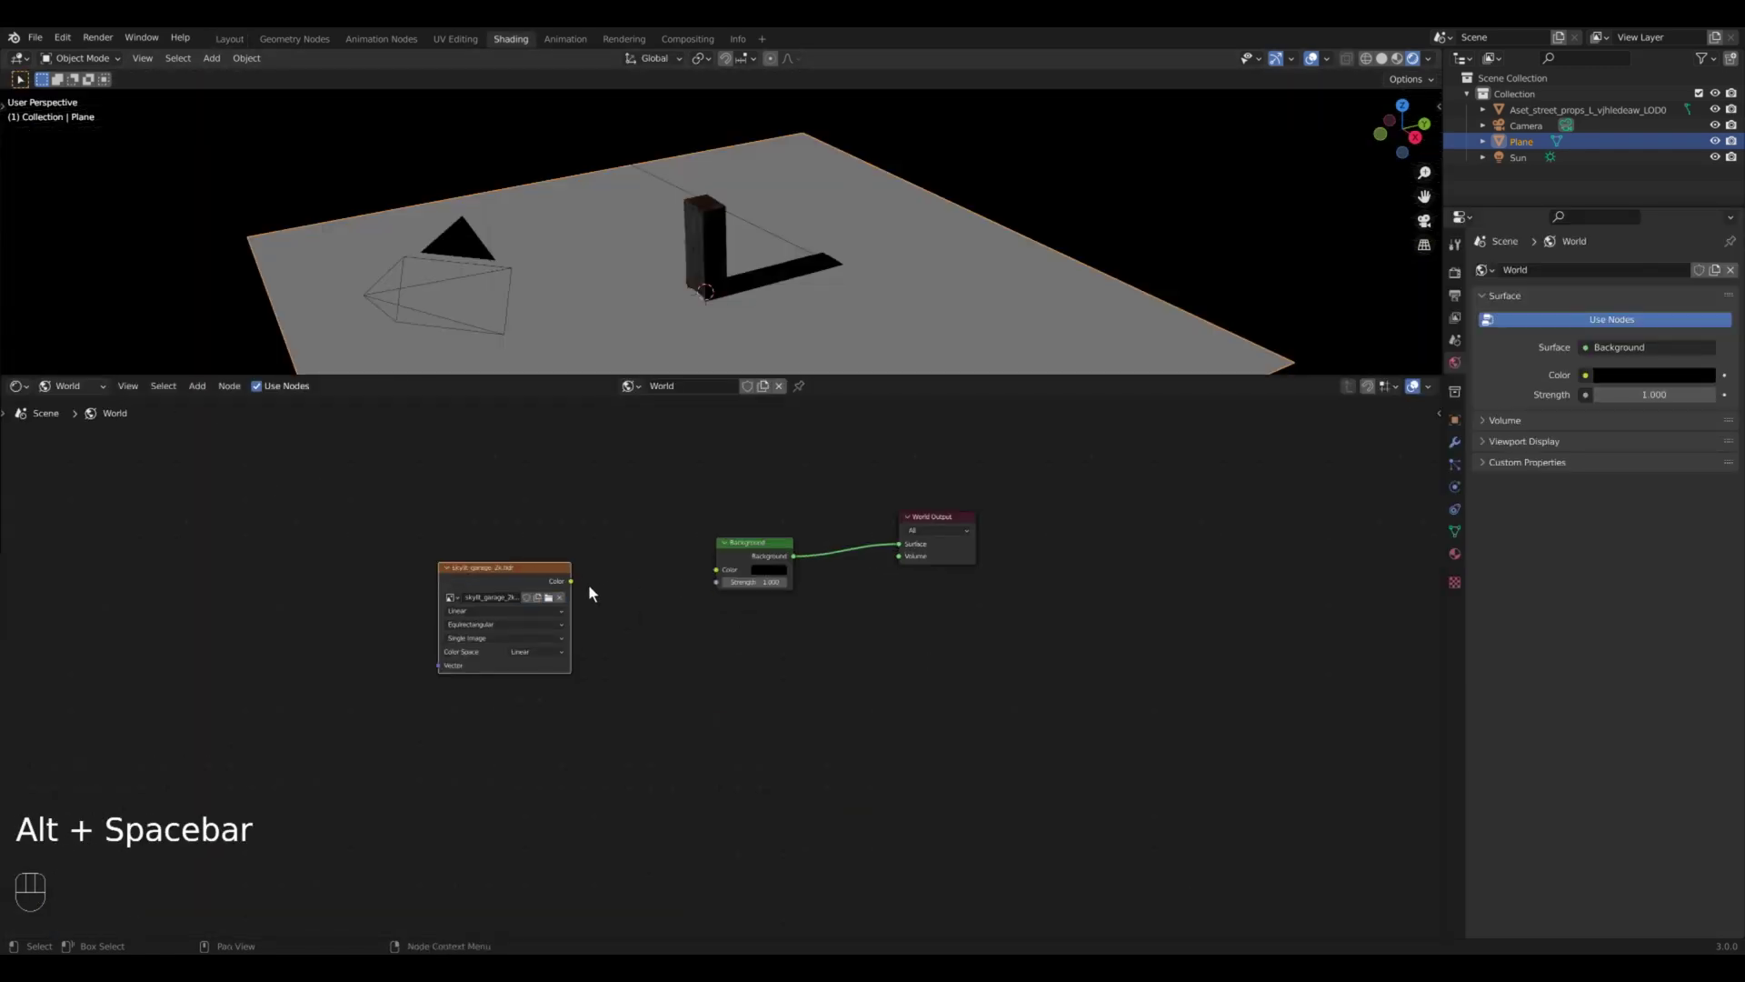
left_click_drag(873, 497, 718, 569)
middle_click_drag(770, 275, 818, 246)
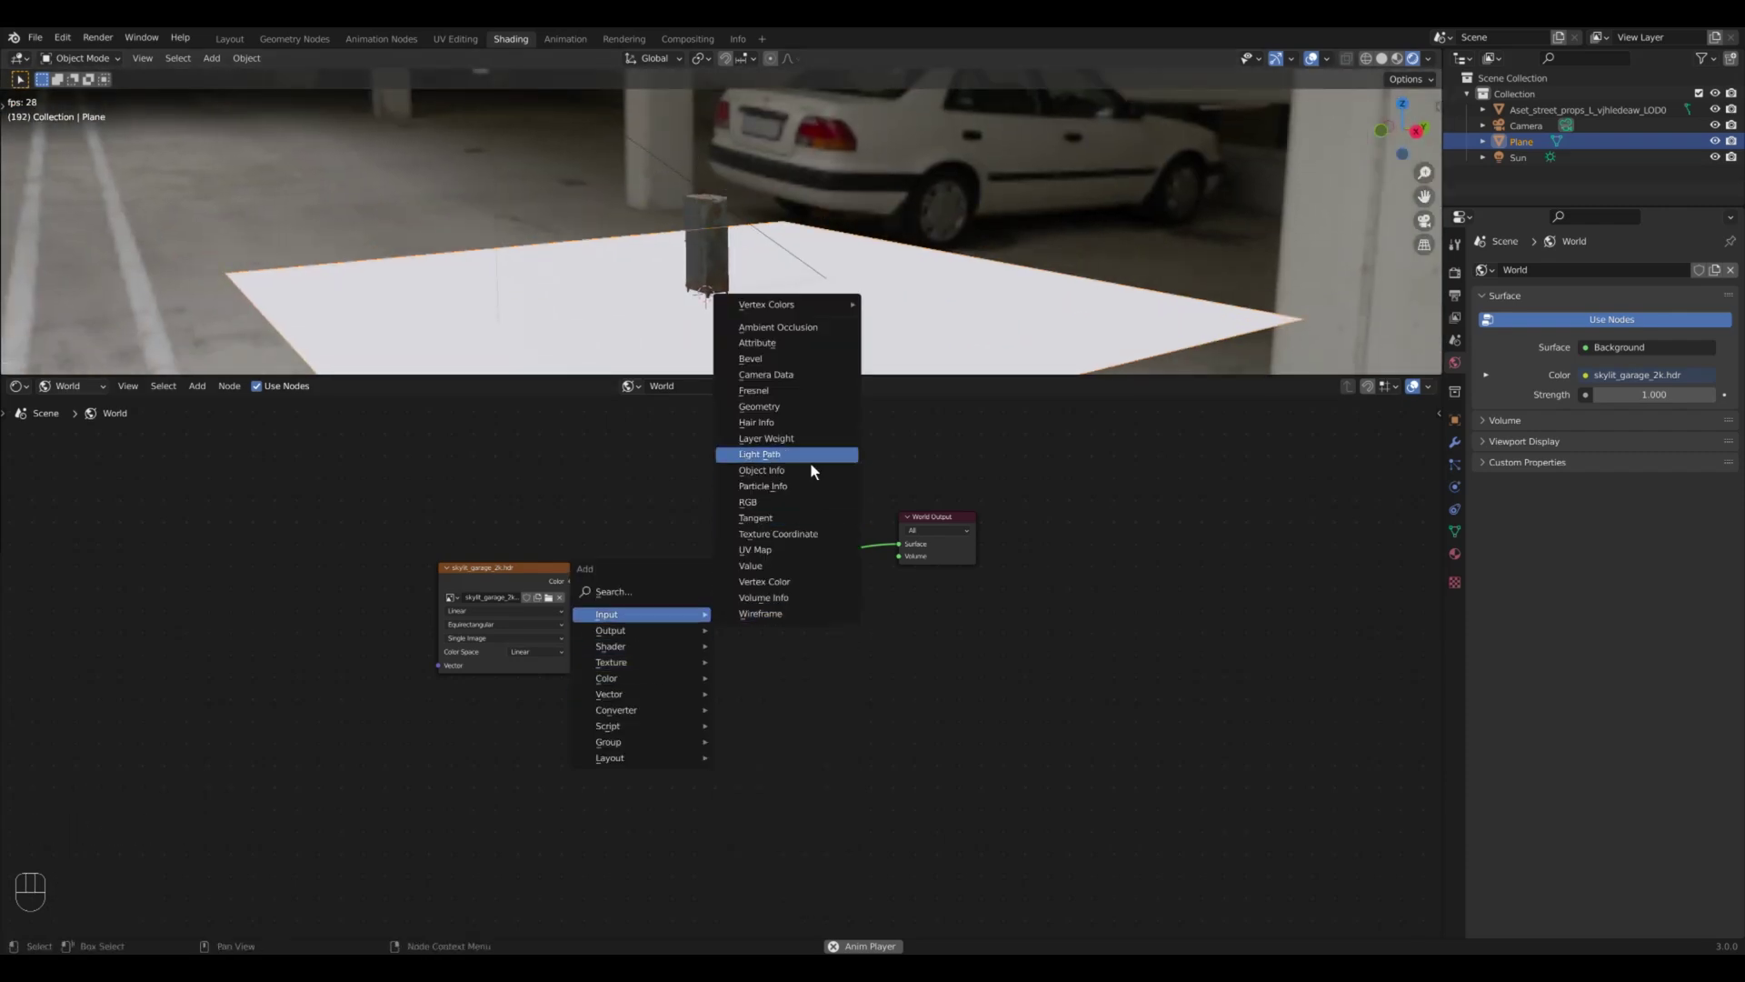
- Mix the Background with a duplicate via Mix Shader, driven by Light Path Is Camera Ray
left_click(810, 462)
scroll(683, 613, "down", 3)
key("shift+a")
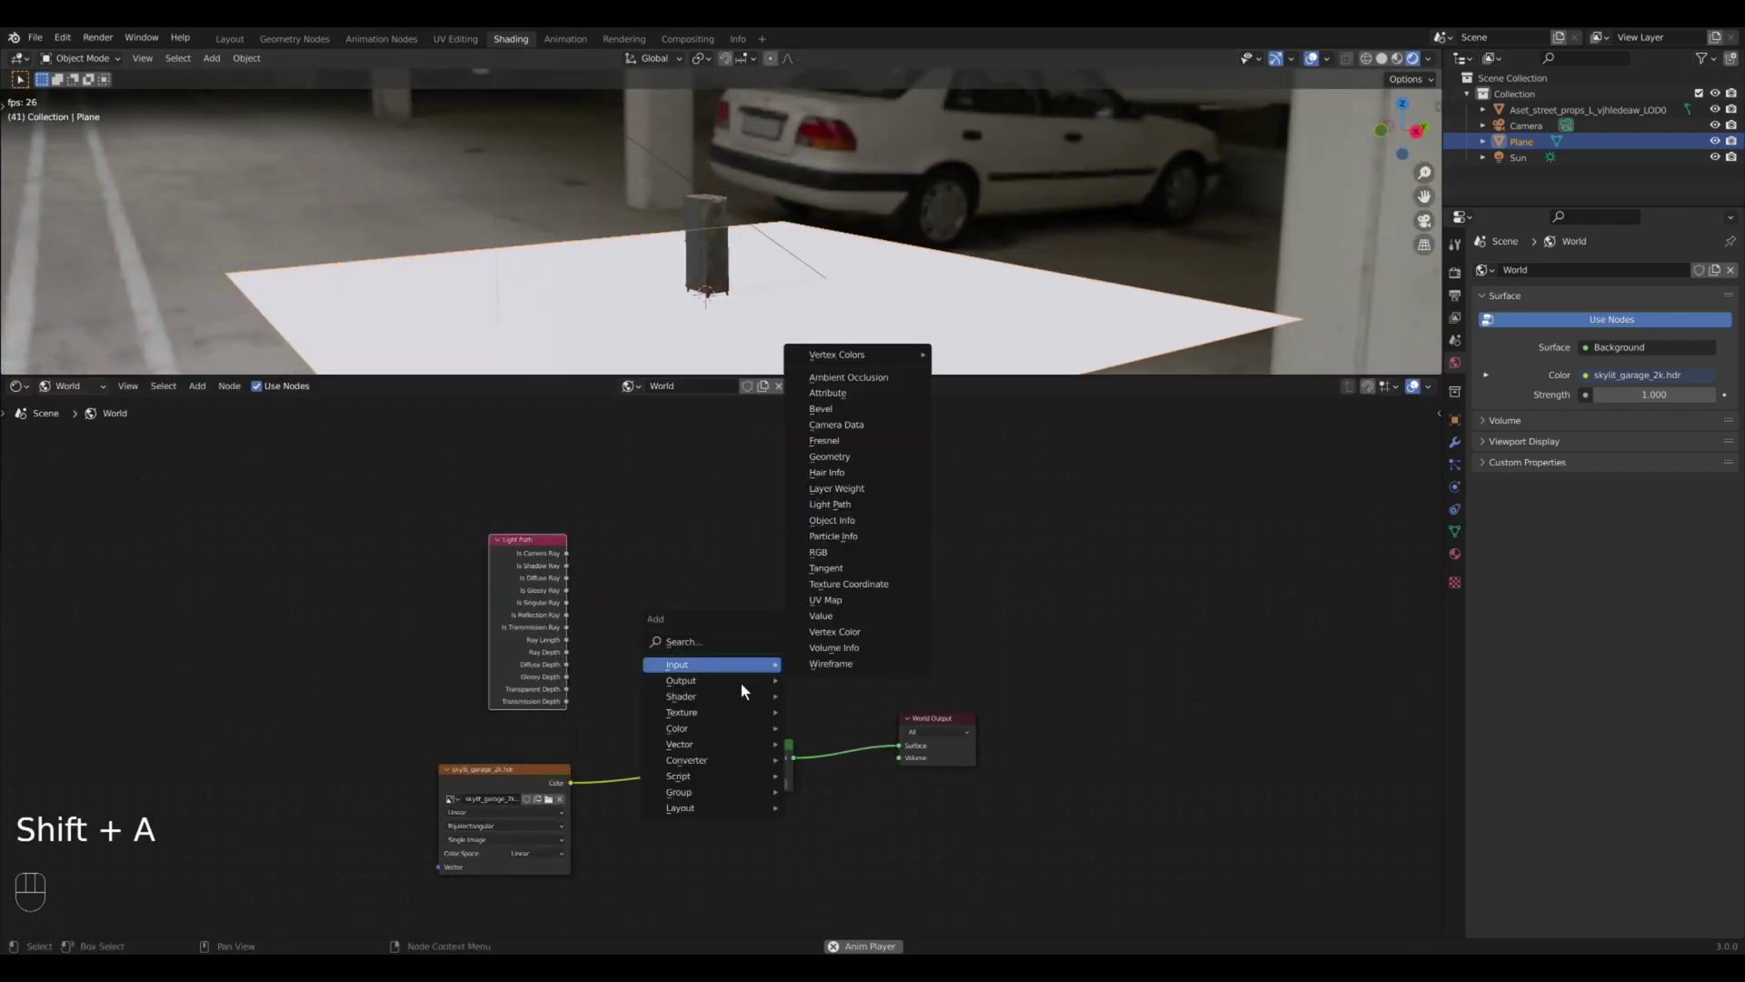
left_click(835, 742)
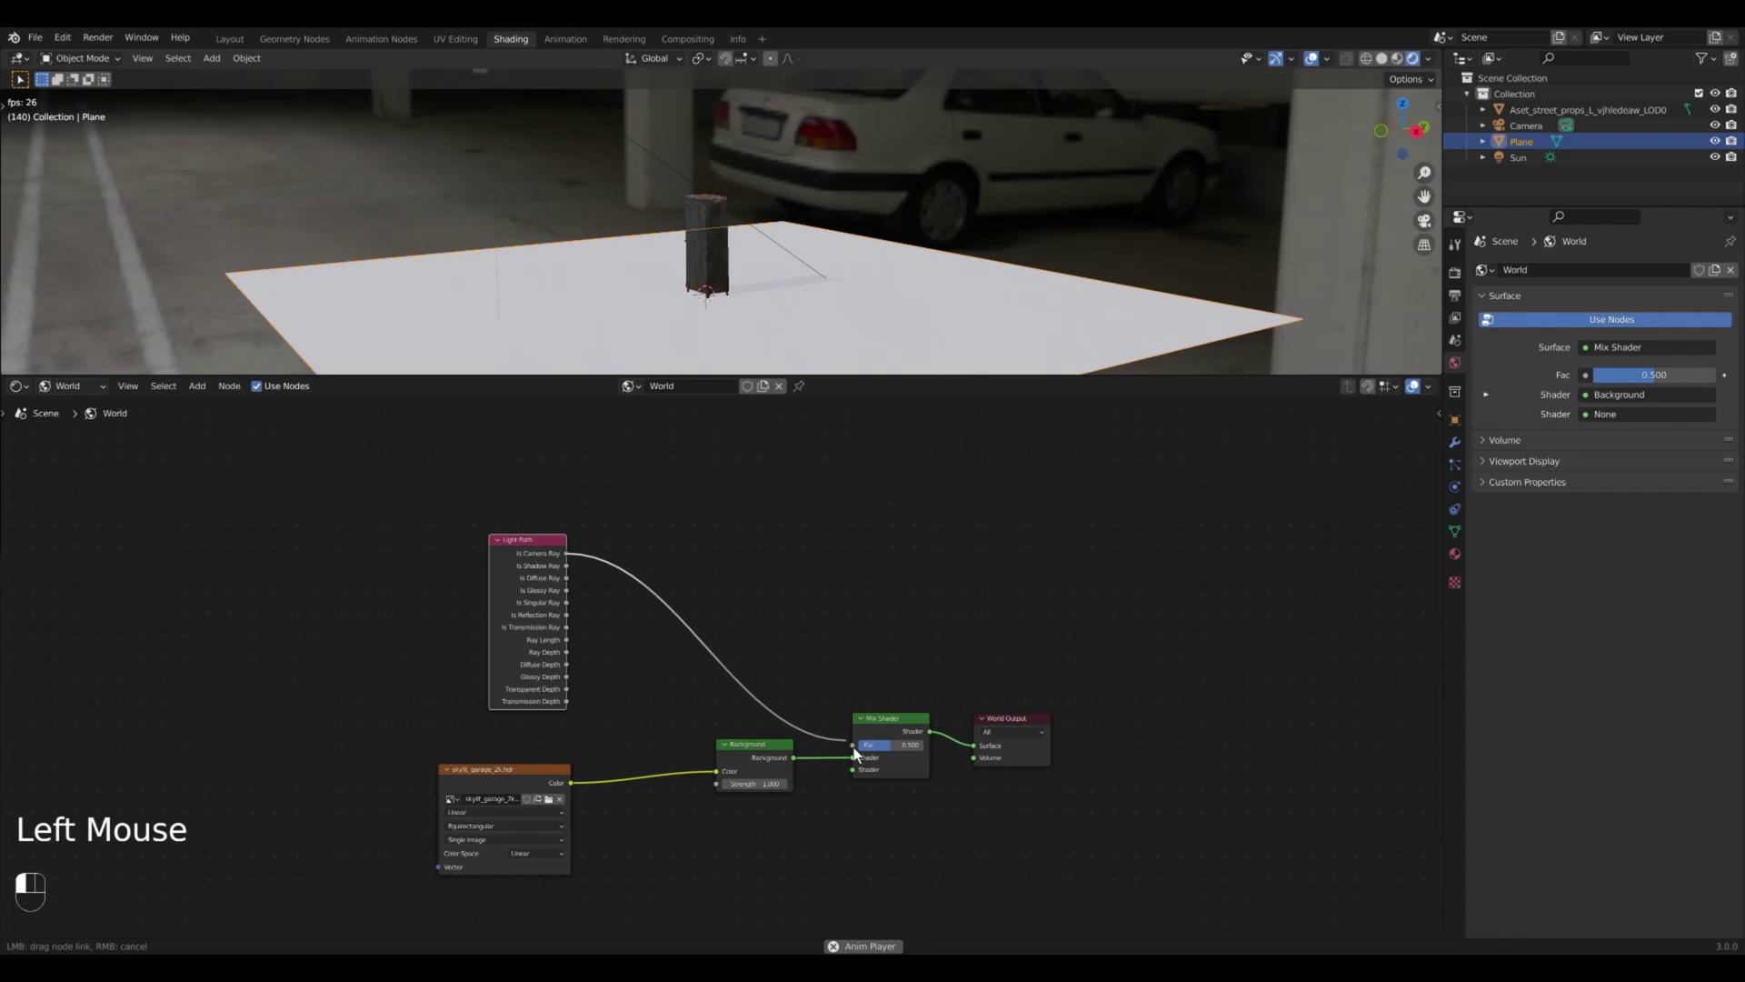
left_click_drag(854, 747, 854, 747)
key("shift+d")
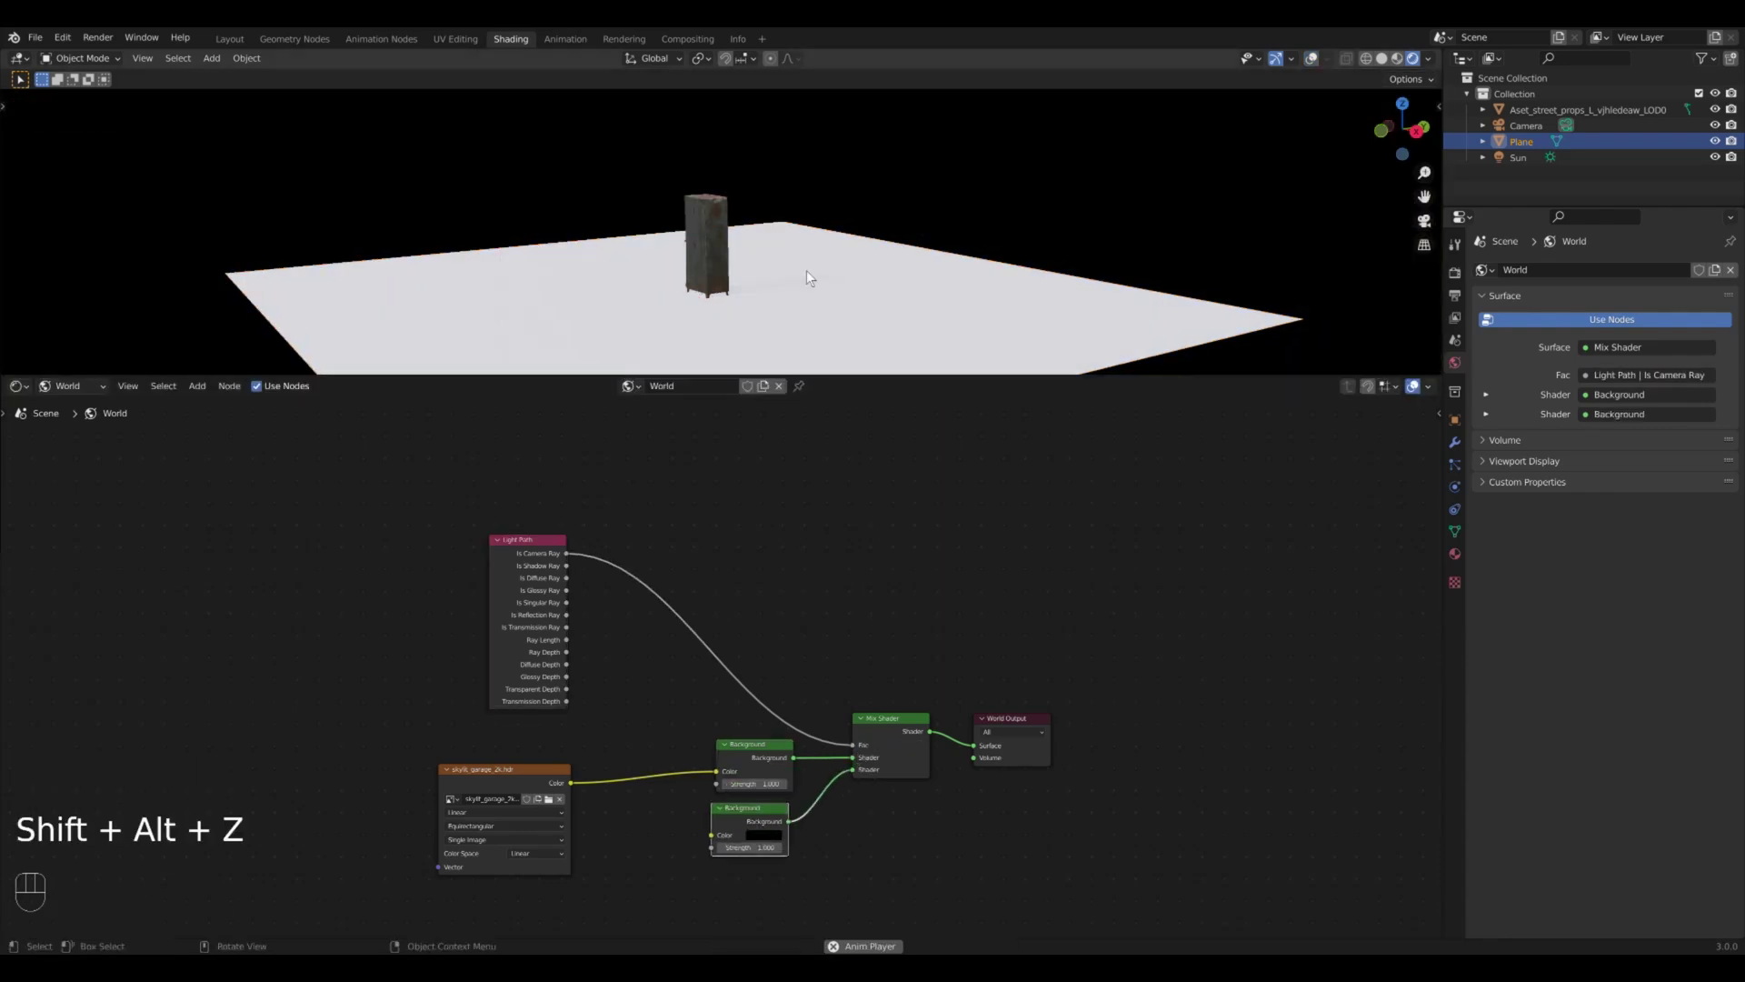
scroll(730, 260, "up", 2)
key("ctrl+Page_Up")
- Insert a Shader to RGB node after the locker material's BSDF
left_click(696, 427)
scroll(697, 426, "up", 4)
middle_click_drag(739, 535, 734, 519)
middle_click_drag(733, 519, 734, 520, "shift")
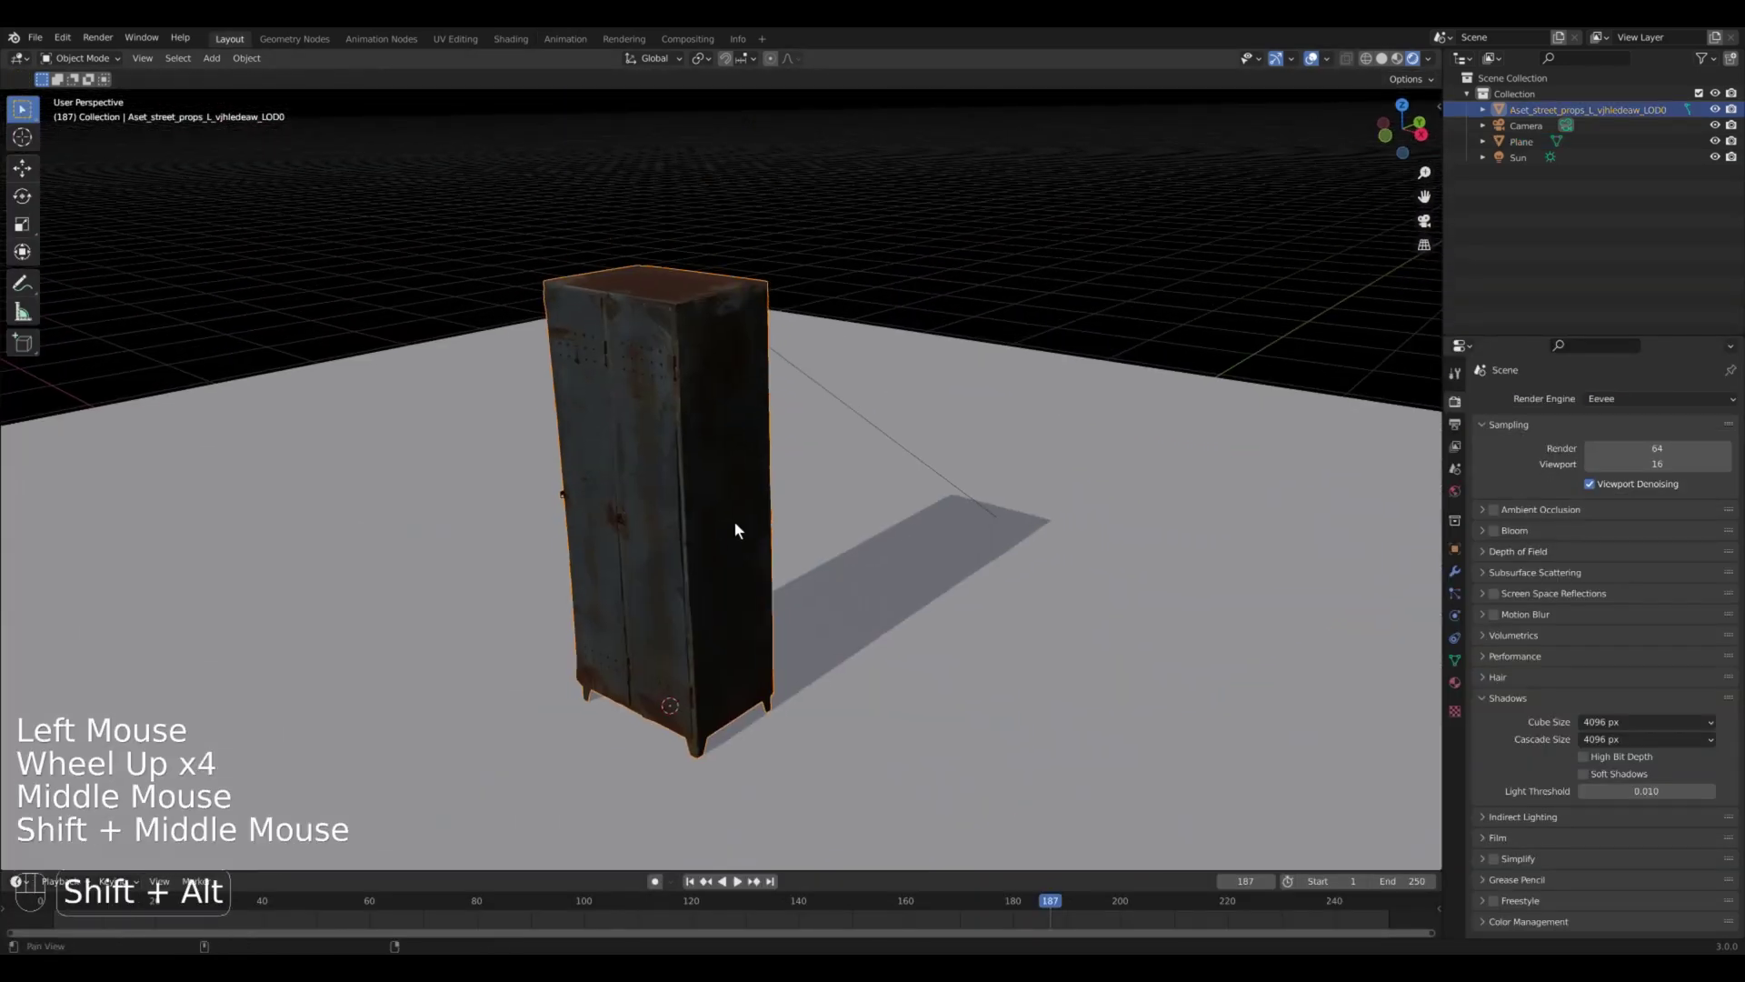
left_click(510, 37)
key("n")
scroll(954, 465, "down", 2)
key("shift+a")
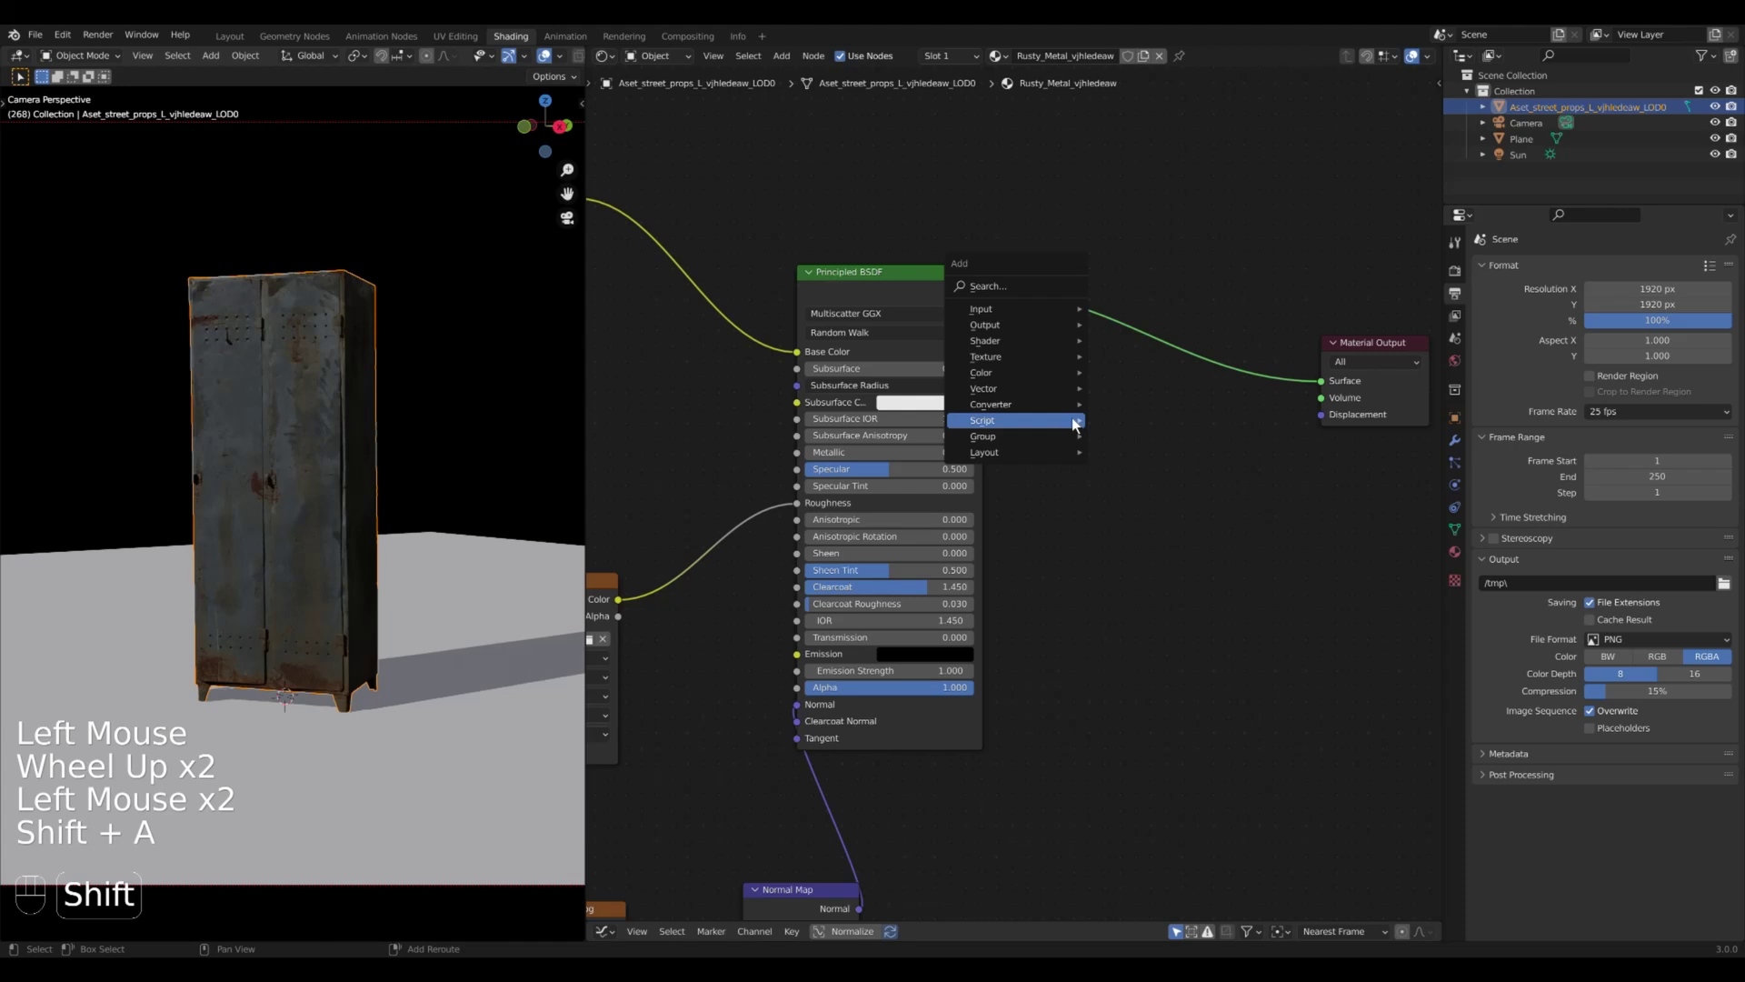
key("Down")
key("Down")
key("Return")
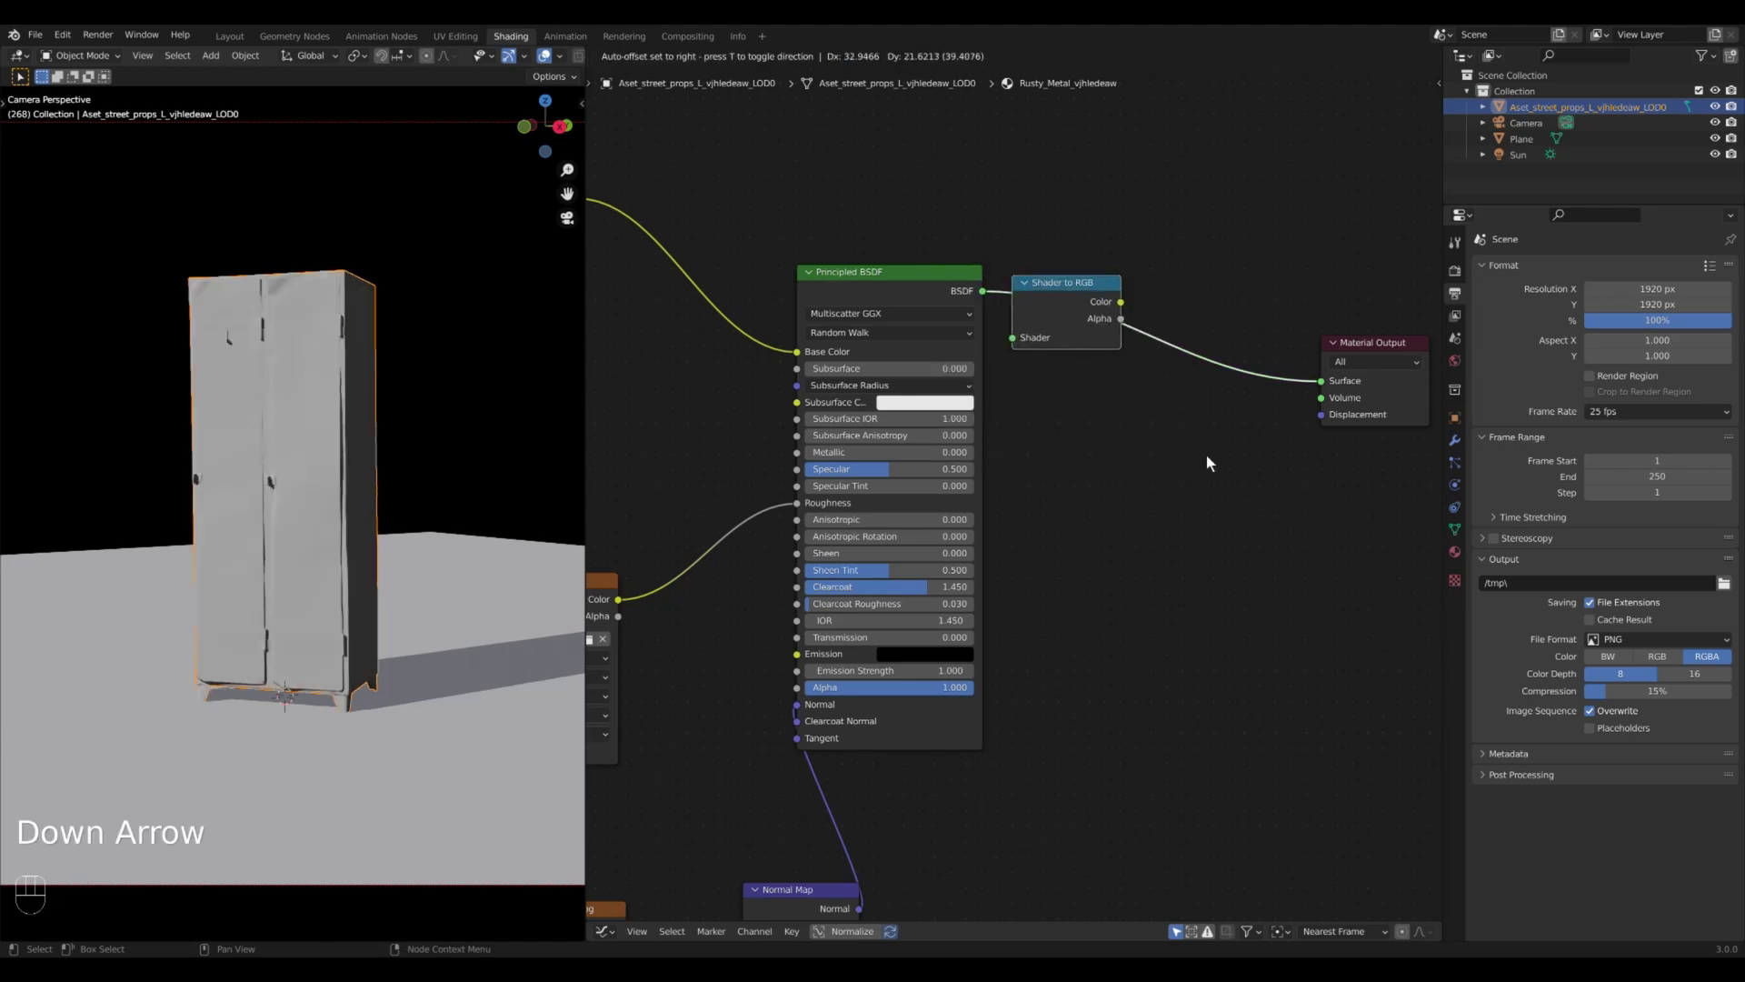
- Add a Constant ColorRamp before Material Output with its stop at 0.650
middle_click_drag(1207, 463, 1092, 504, "shift")
left_click_drag(1371, 345, 1350, 350)
key("shift+a")
left_click(1106, 601)
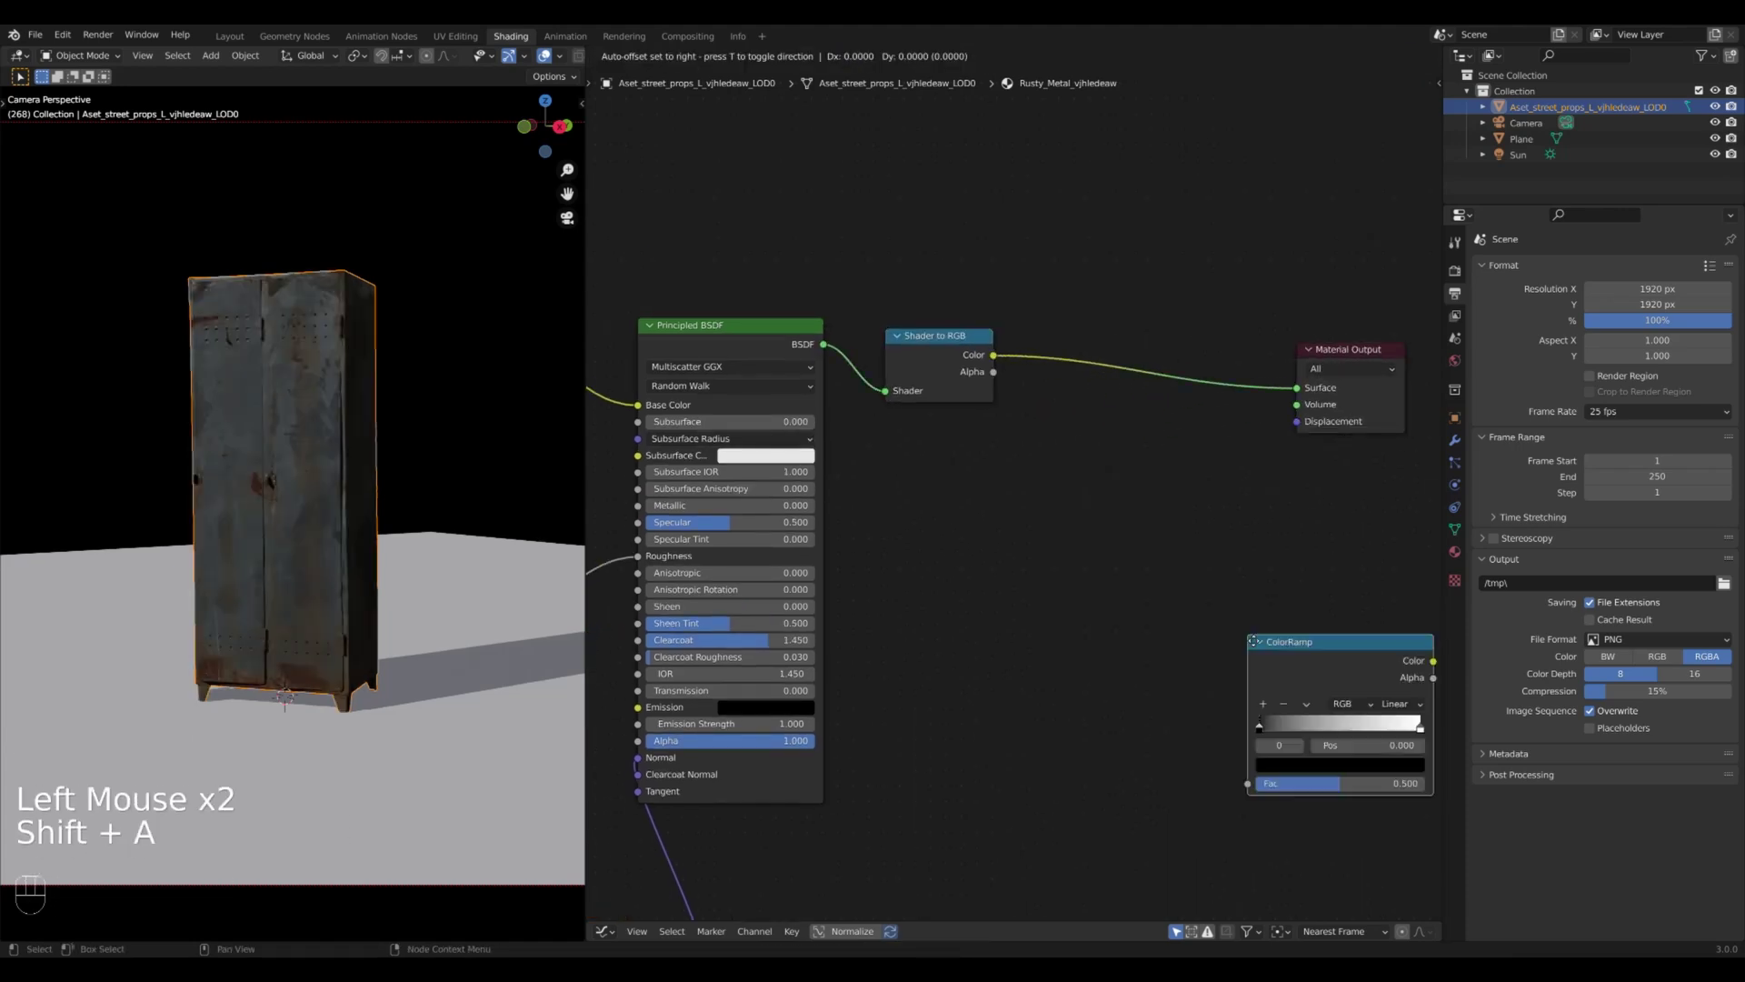
left_click(1149, 409)
left_click(1208, 399)
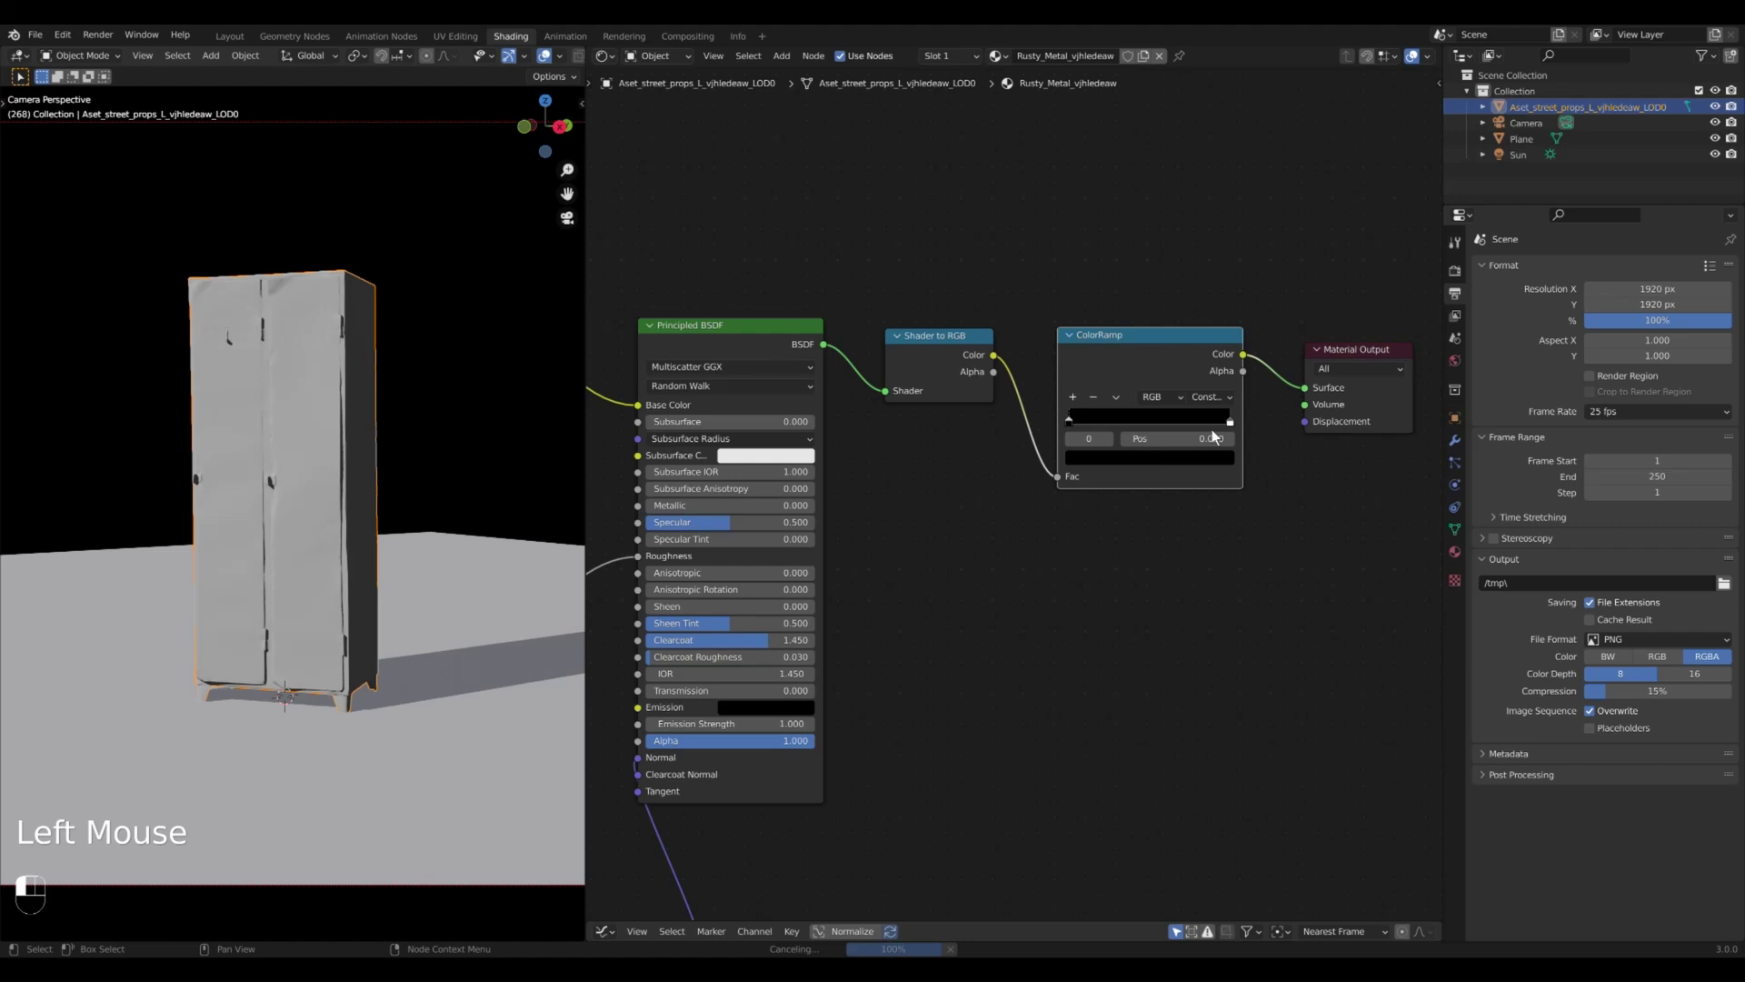
left_click_drag(1149, 420, 1173, 420)
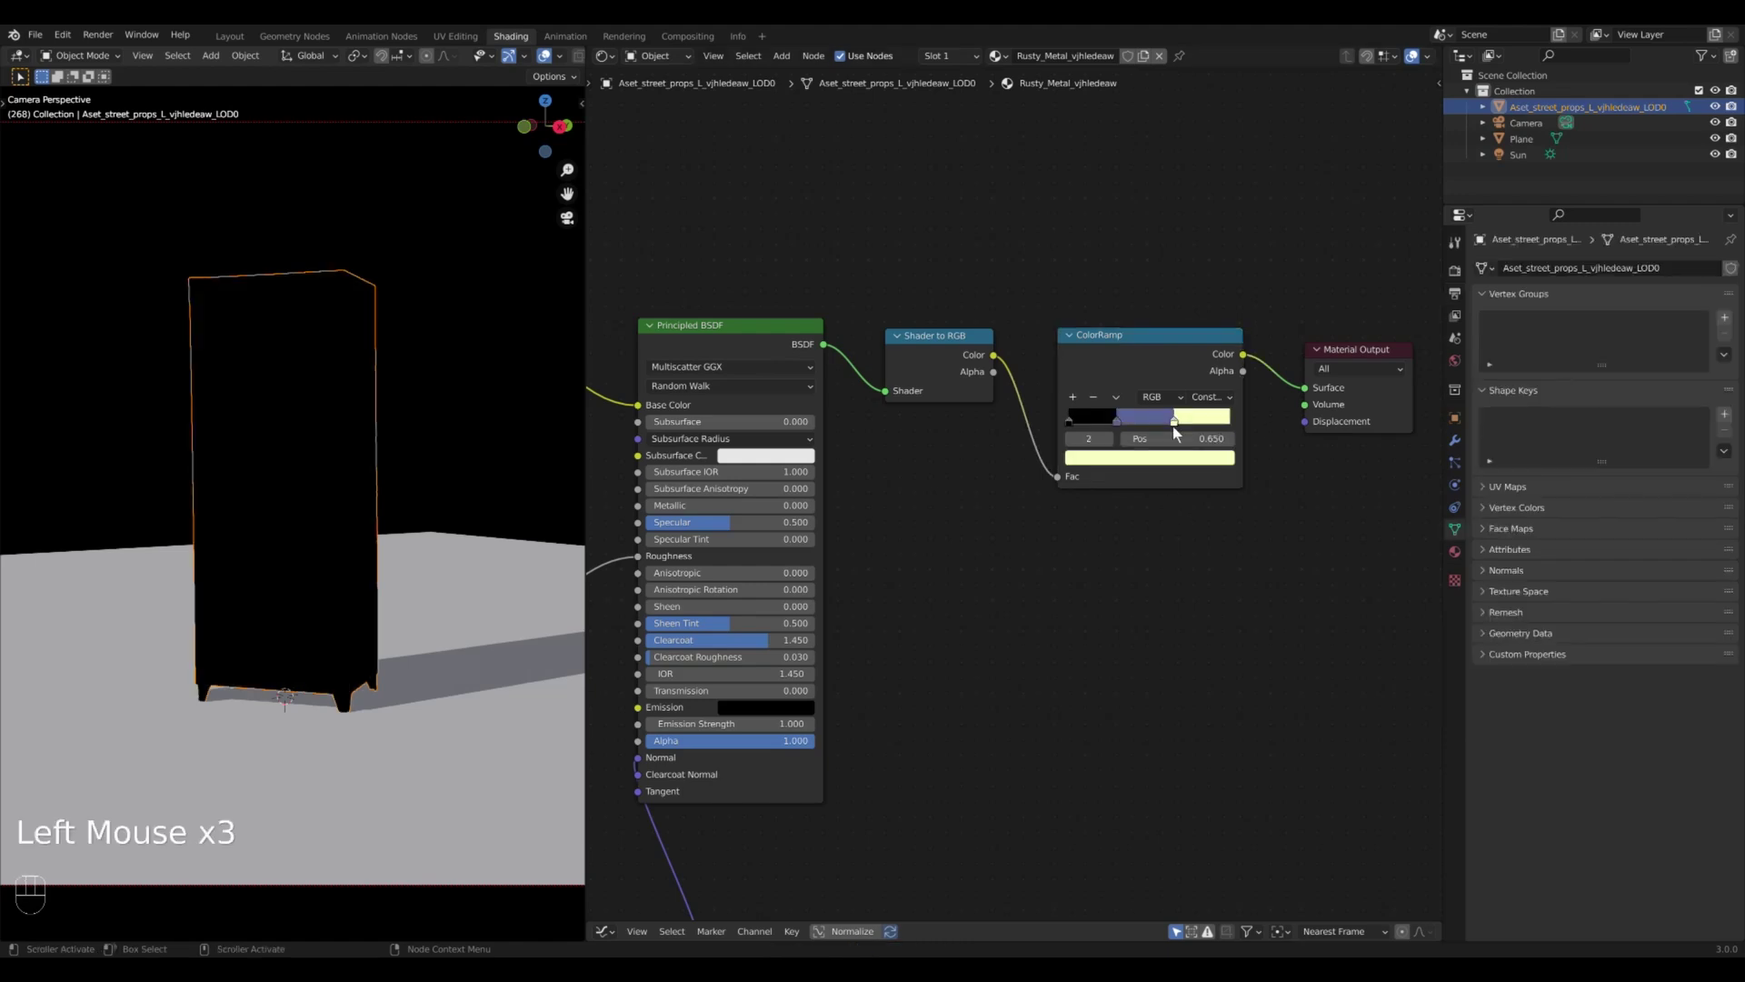
scroll(955, 409, "down", 2)
- Insert a ColorRamp between albedo texture and Principled BSDF, white stop at 0.146
left_click(848, 408)
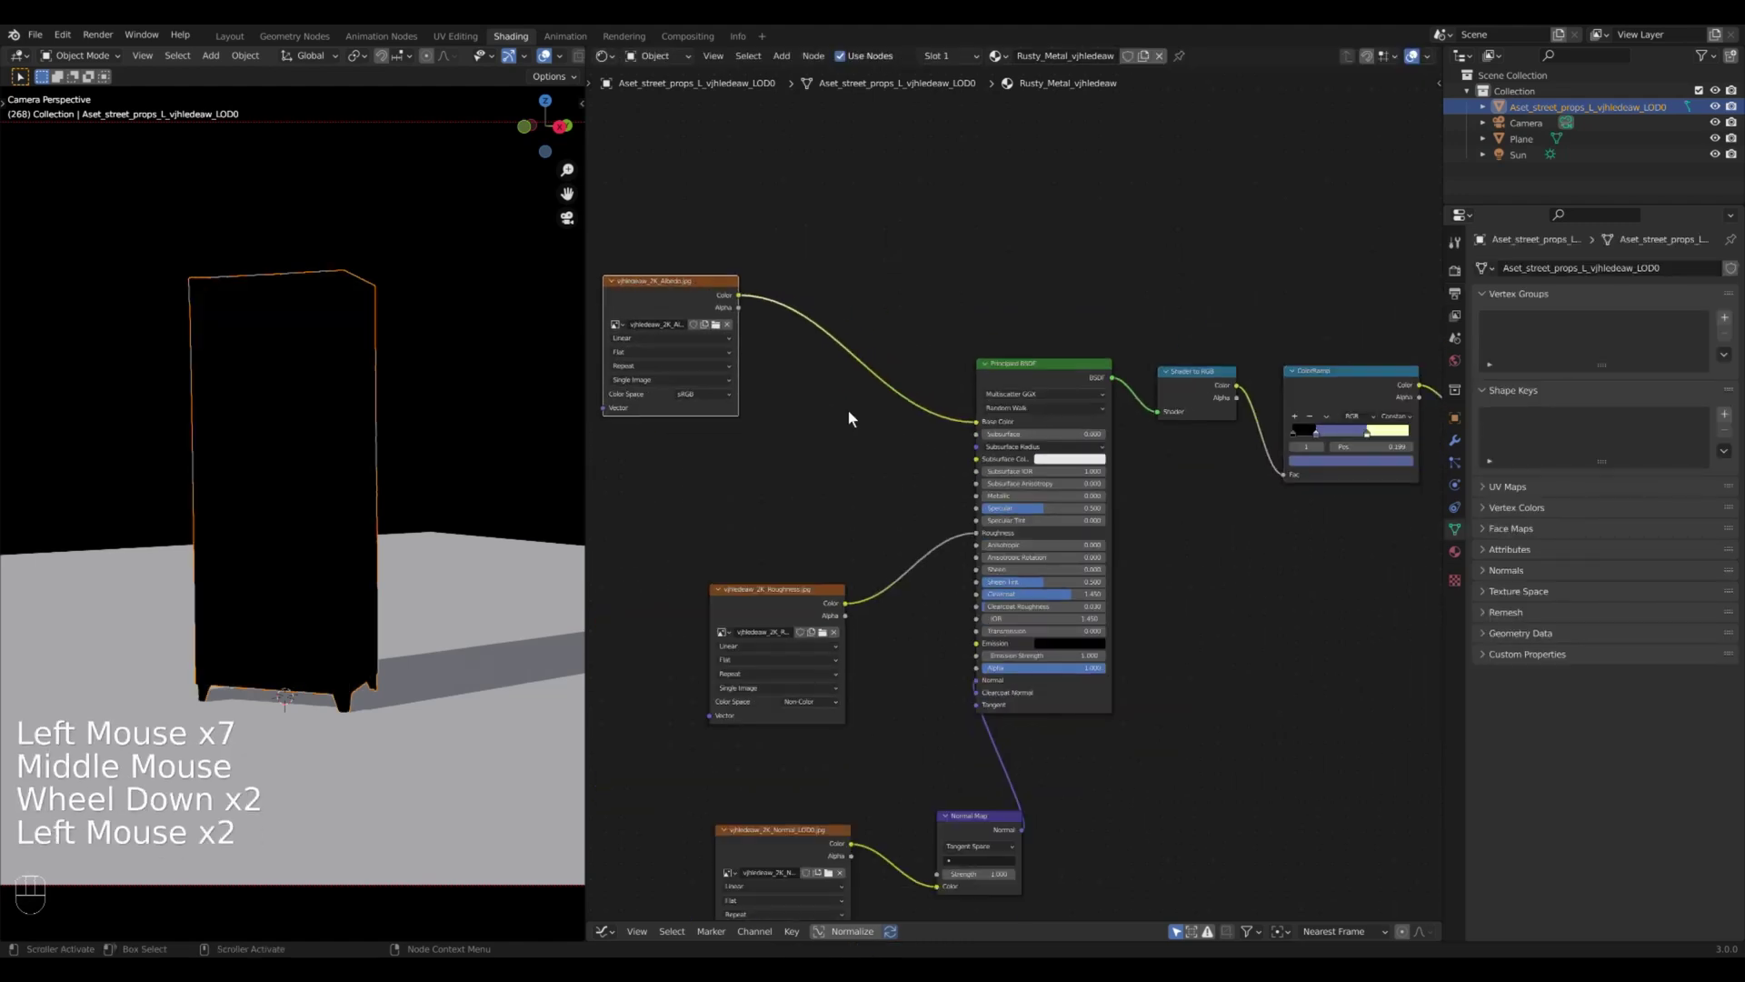
key("shift+a")
left_click(819, 421)
left_click(818, 327)
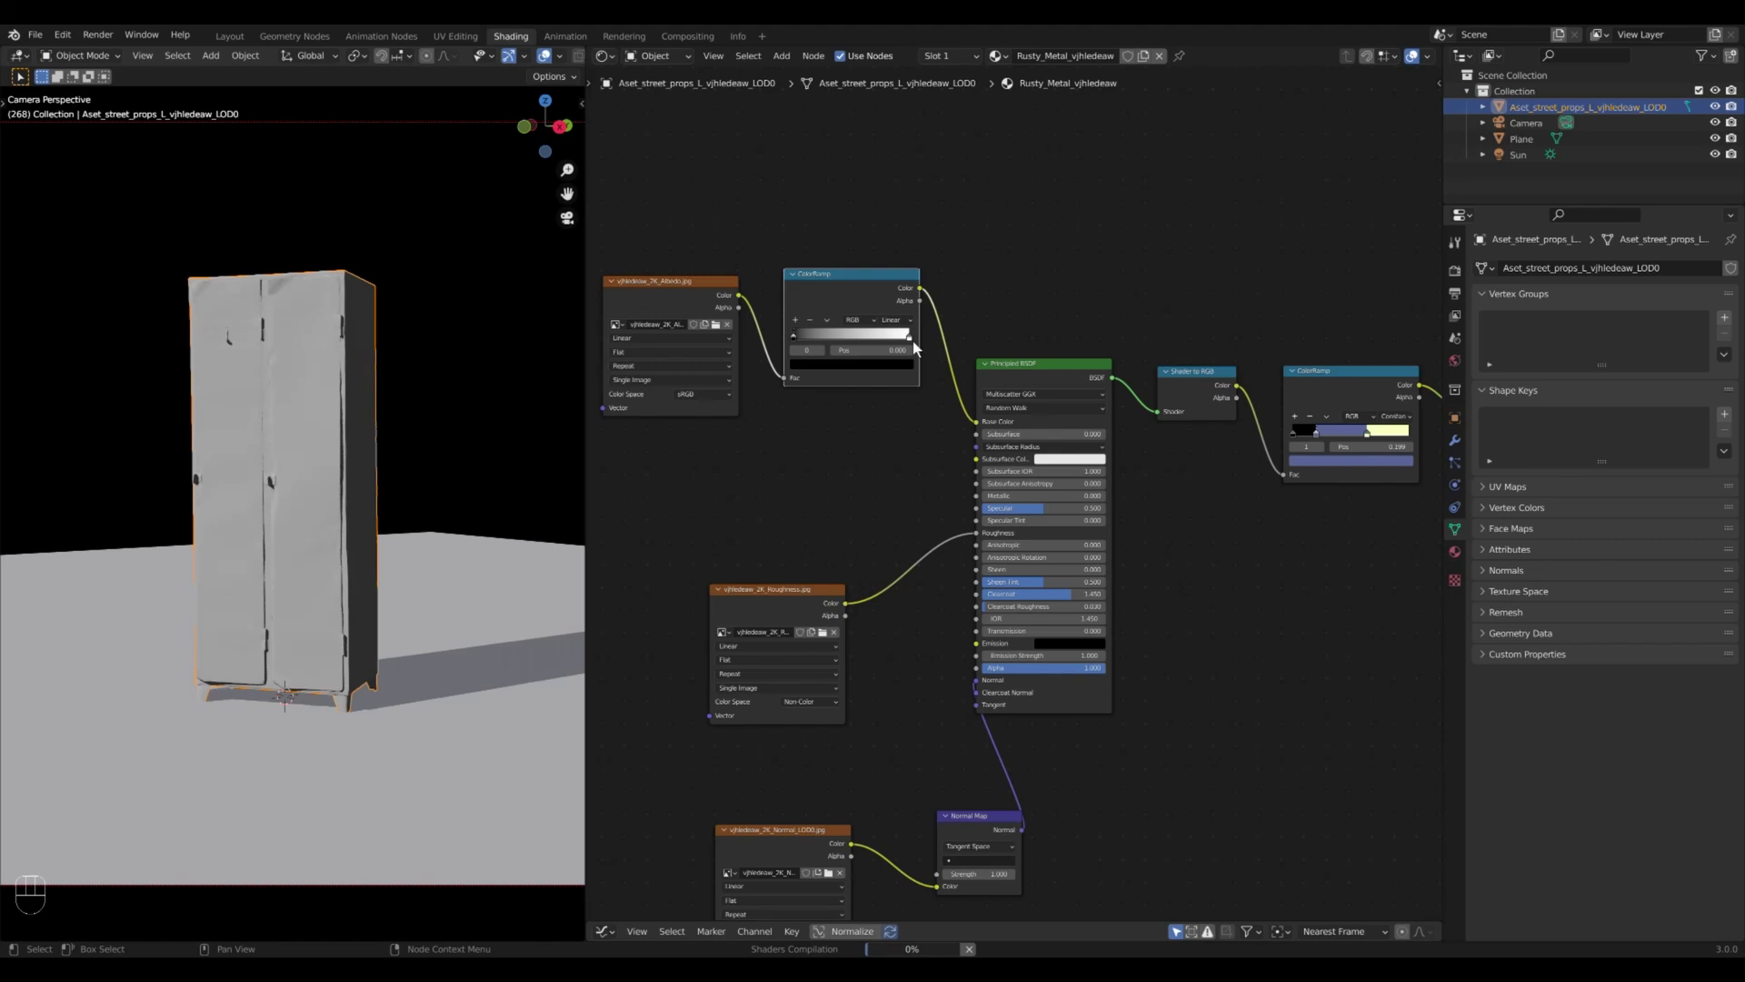
left_click_drag(910, 338, 811, 338)
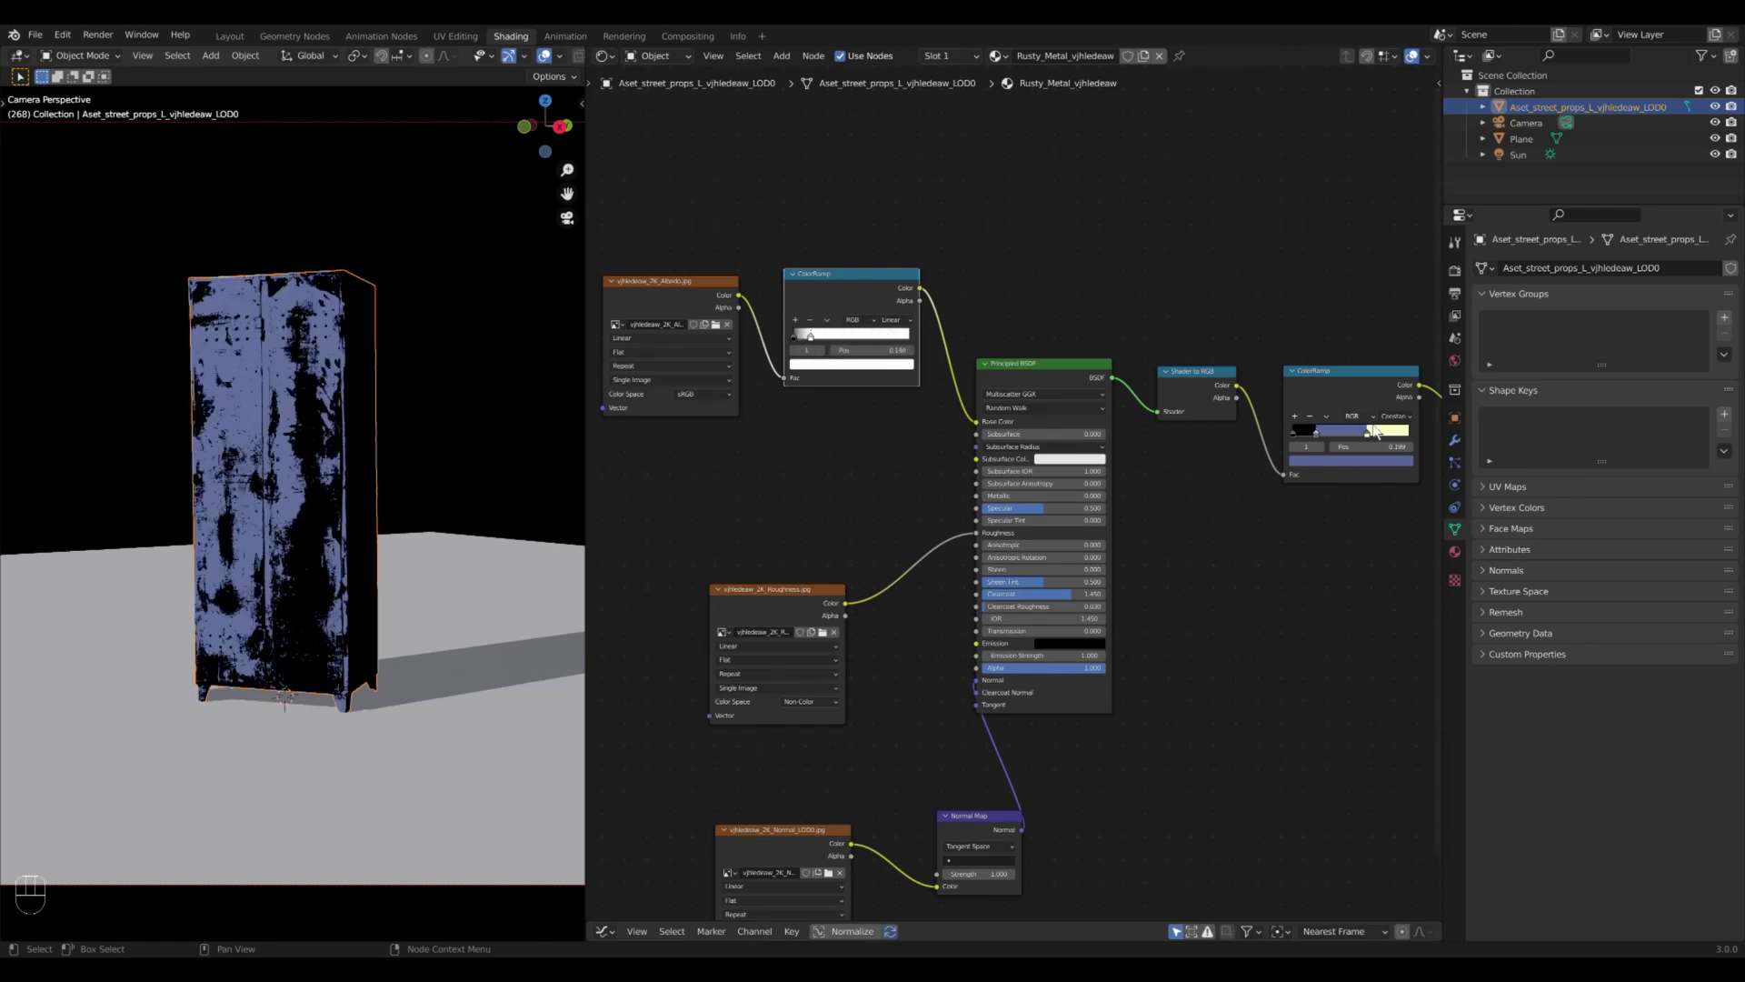
left_click_drag(1324, 438, 1312, 439)
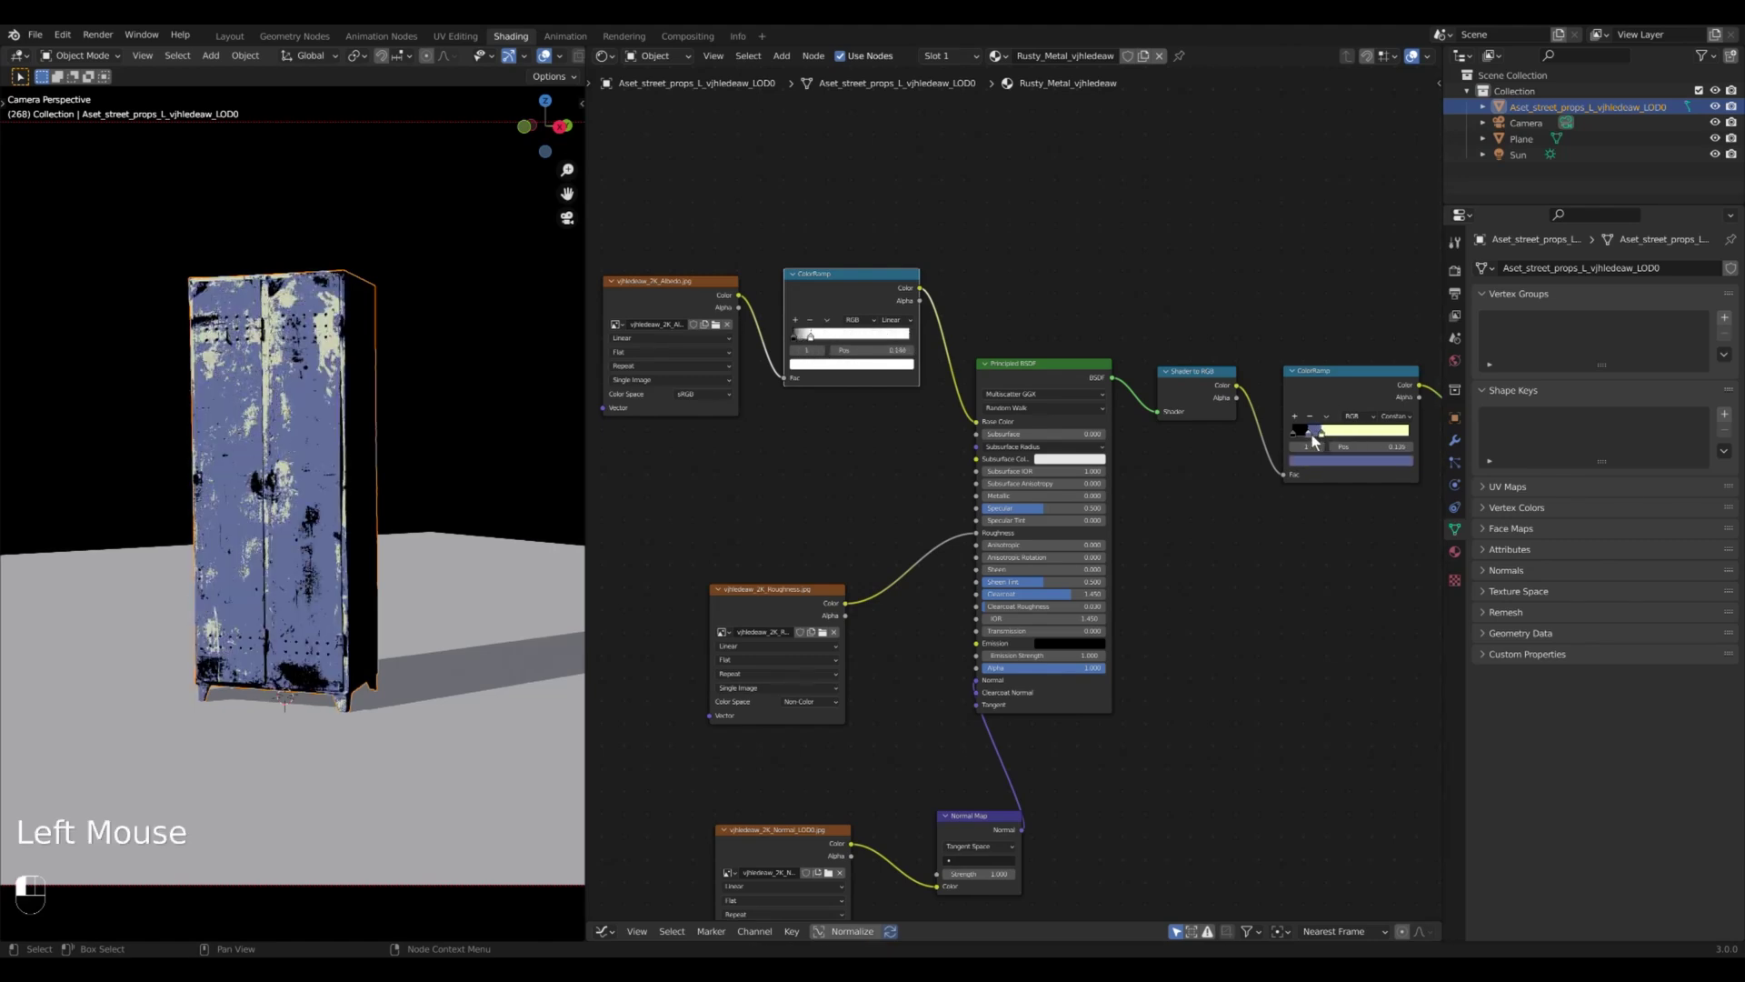
scroll(1038, 521, "down", 2)
- Move the albedo, roughness and normal texture nodes left to tidy the graph
left_click_drag(723, 328, 880, 436)
key("g")
left_click(865, 589)
key("g")
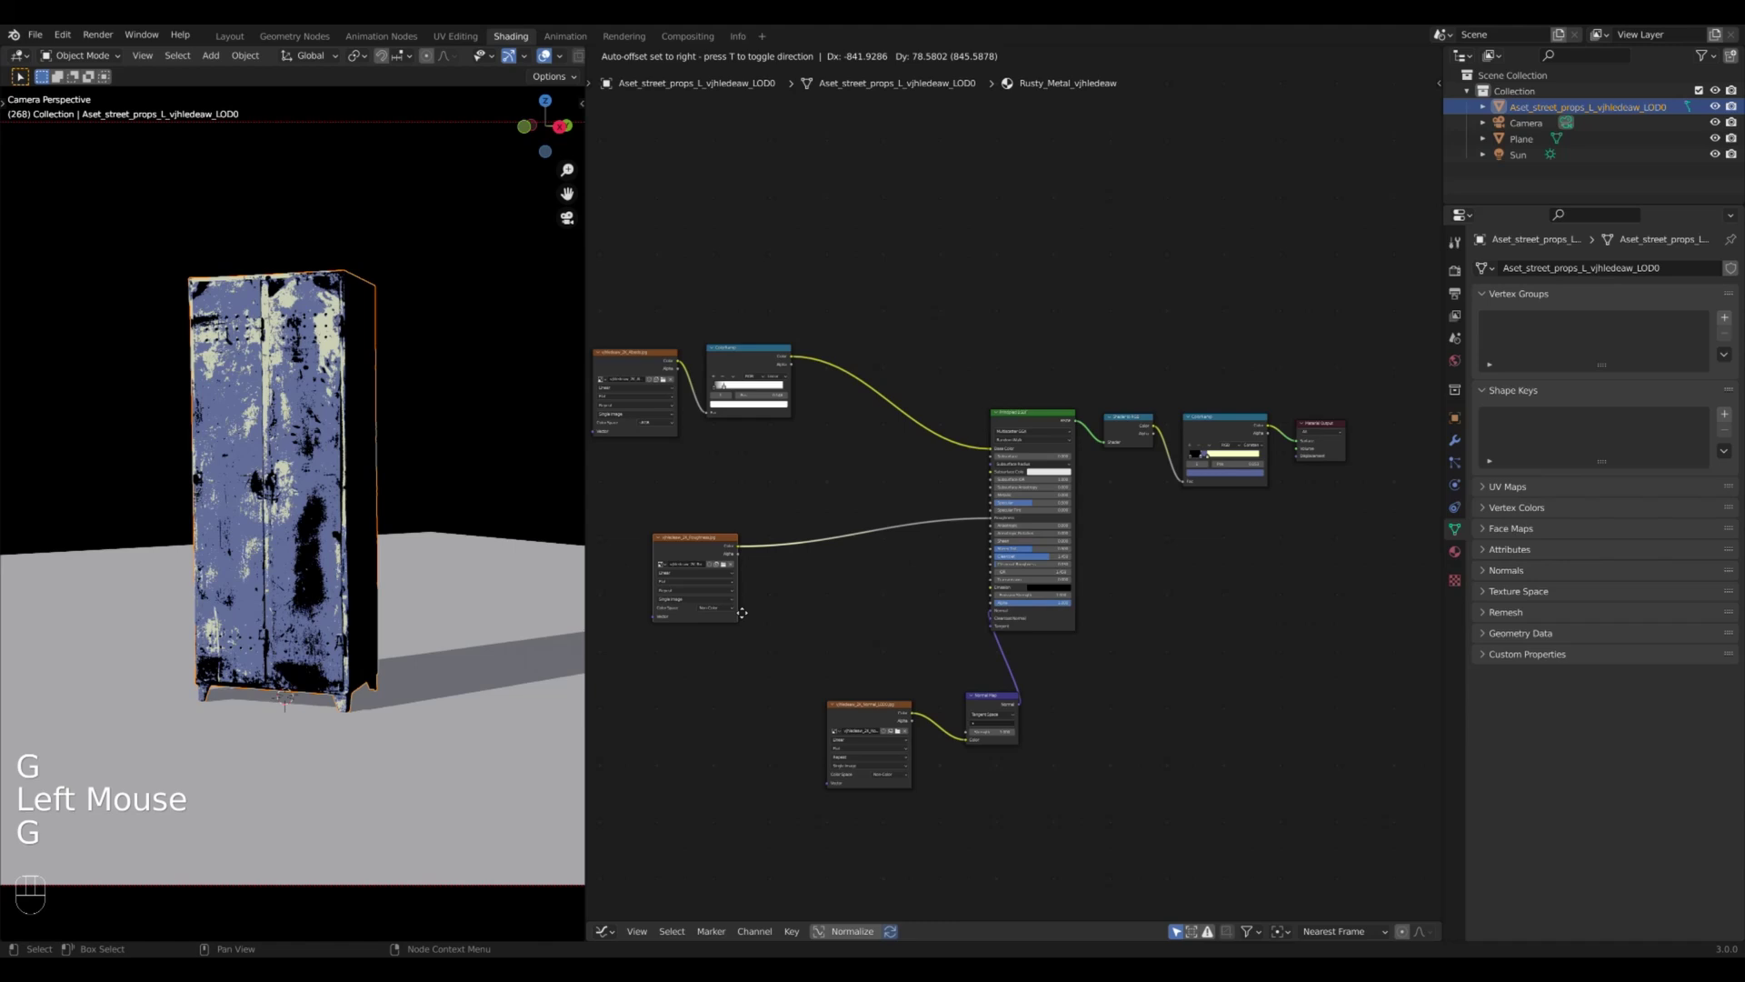
key("g")
left_click(846, 764)
scroll(954, 410, "up", 2)
middle_click_drag(954, 410, 1202, 545)
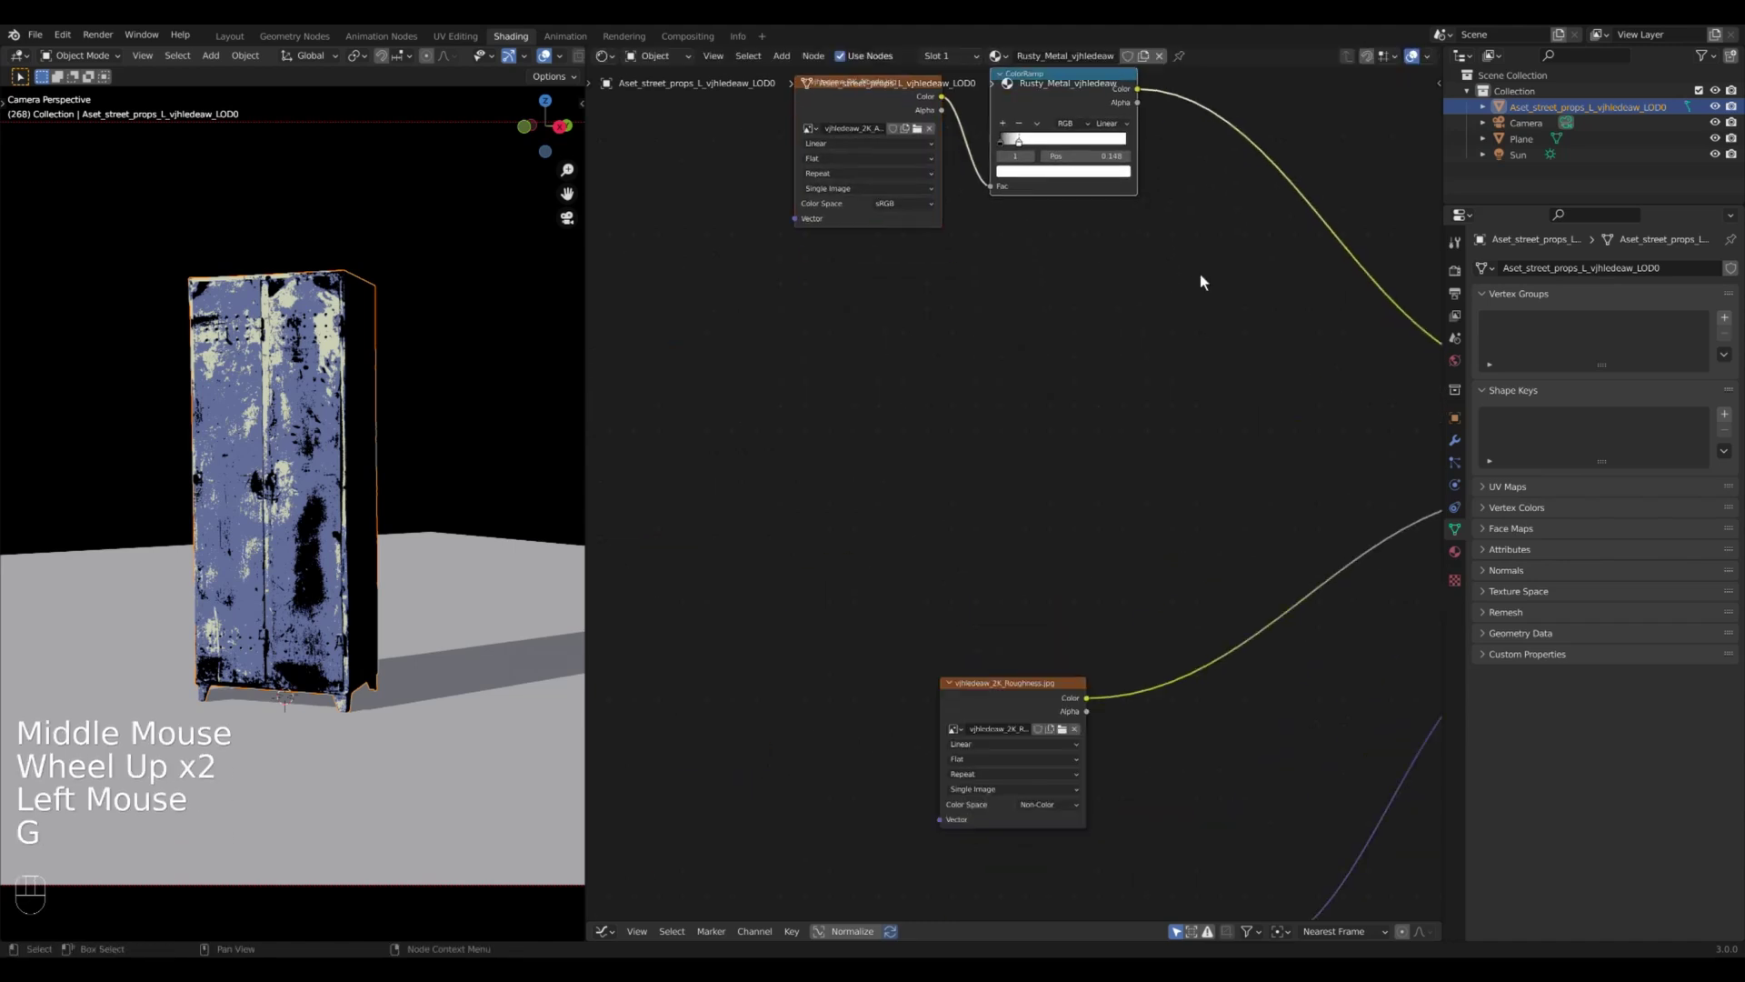
scroll(955, 437, "up", 1)
key("shift+a")
middle_click_drag(1033, 410, 846, 477, "shift")
- Blend a Noise Texture into the albedo link through a Soft Light mix
left_click(946, 508)
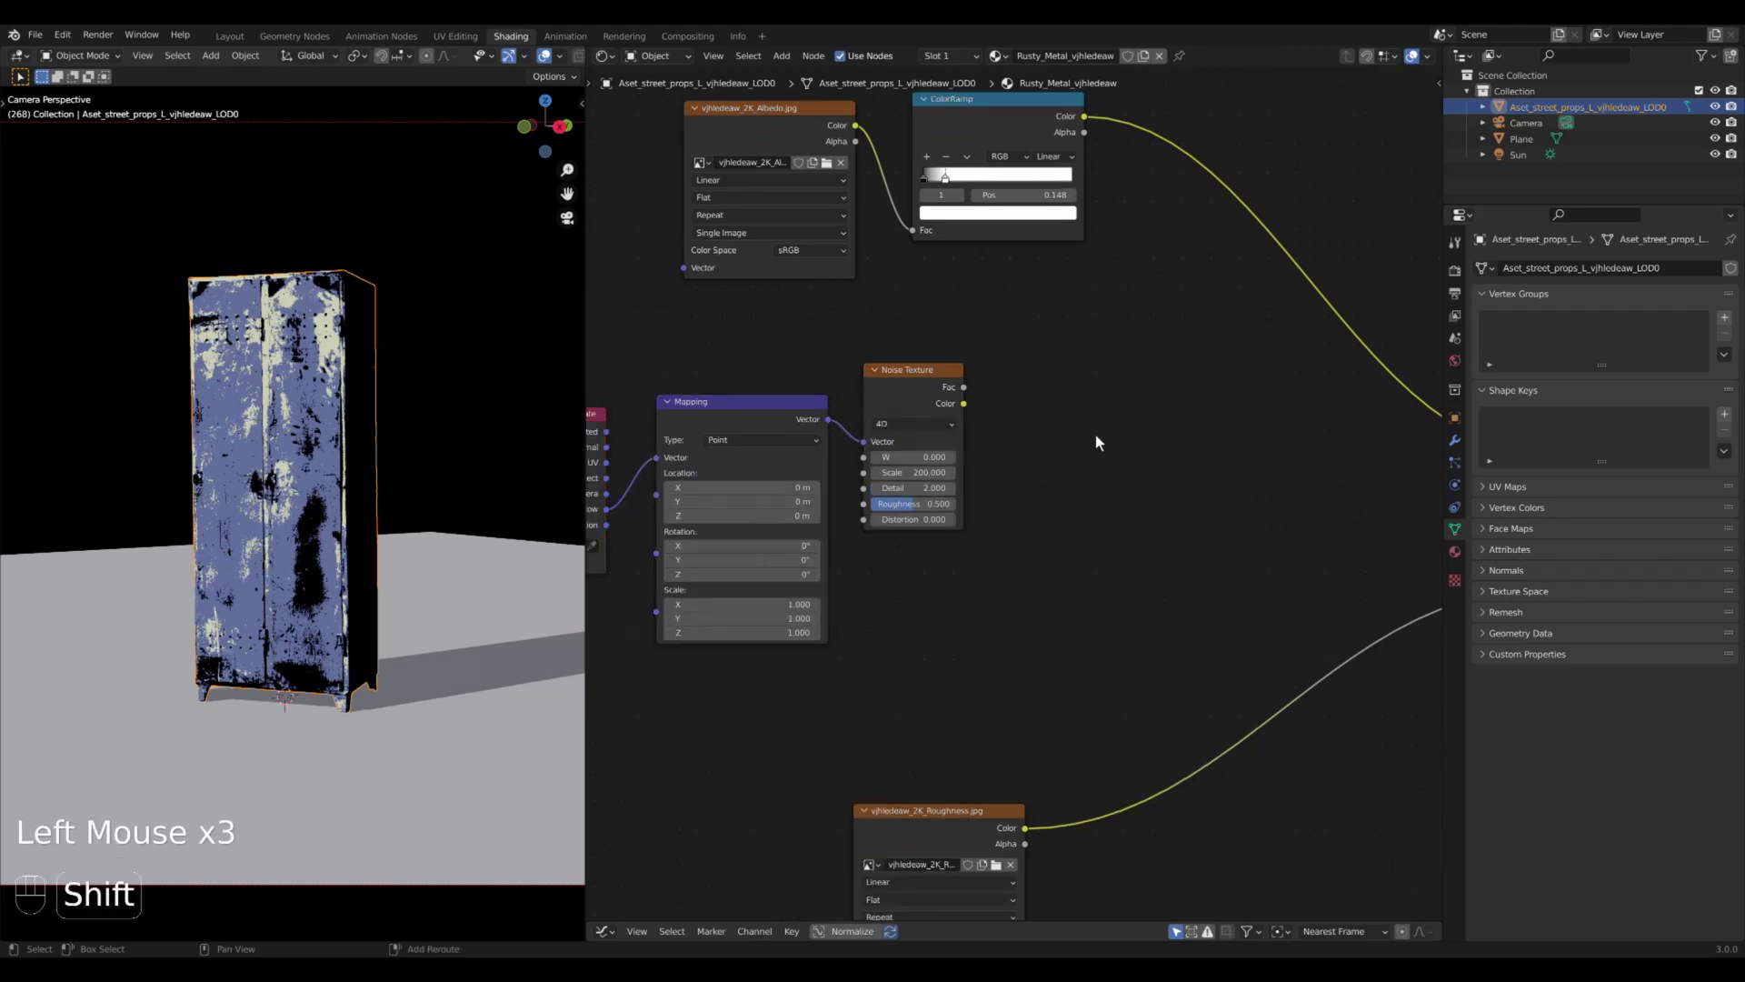
left_click(1212, 399)
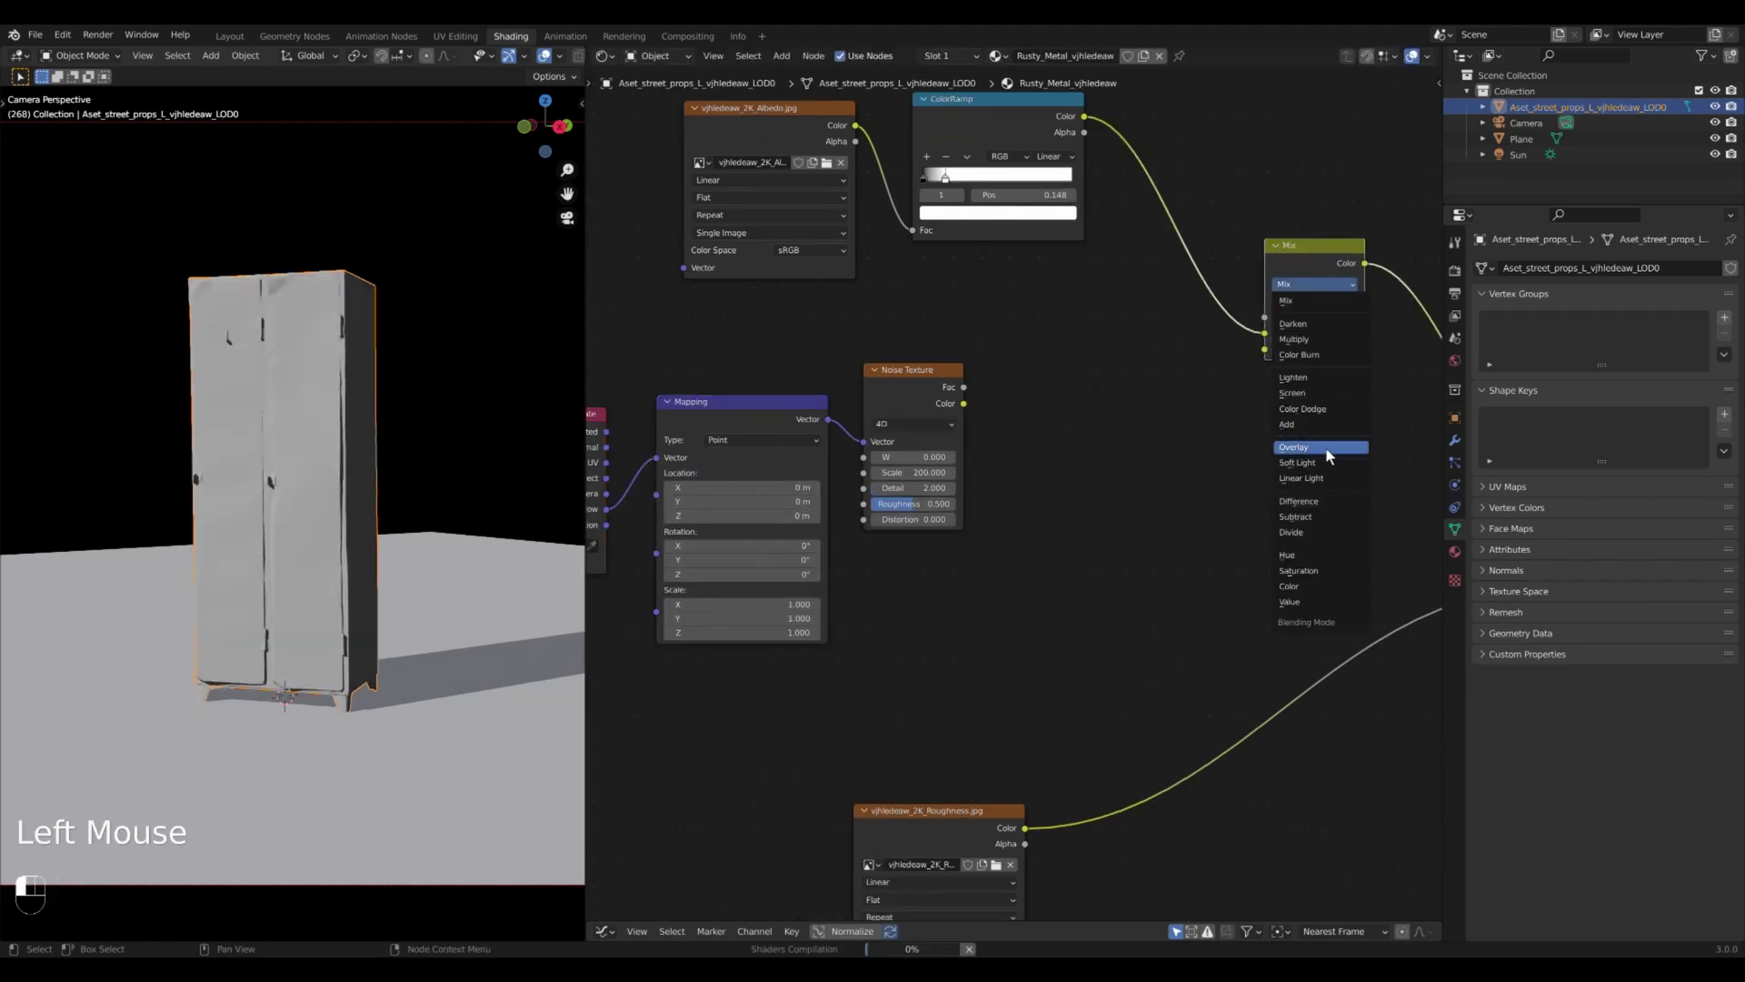
left_click_drag(1238, 343, 1266, 349)
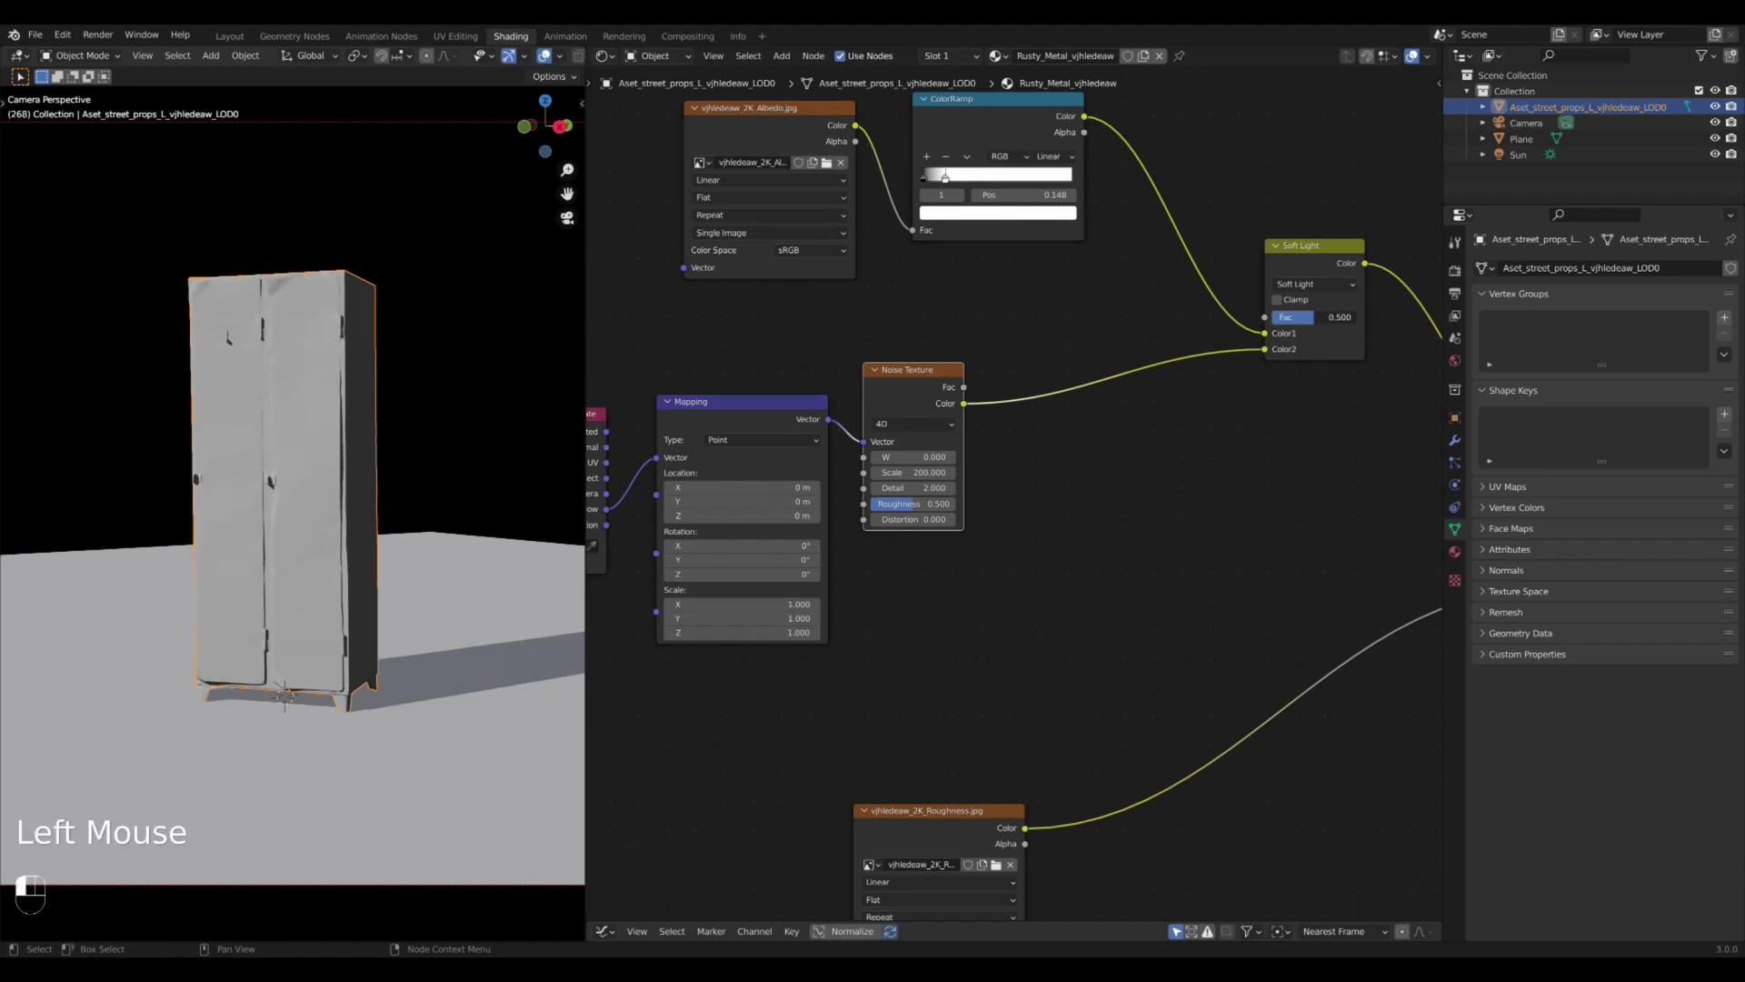
double_click(1309, 317)
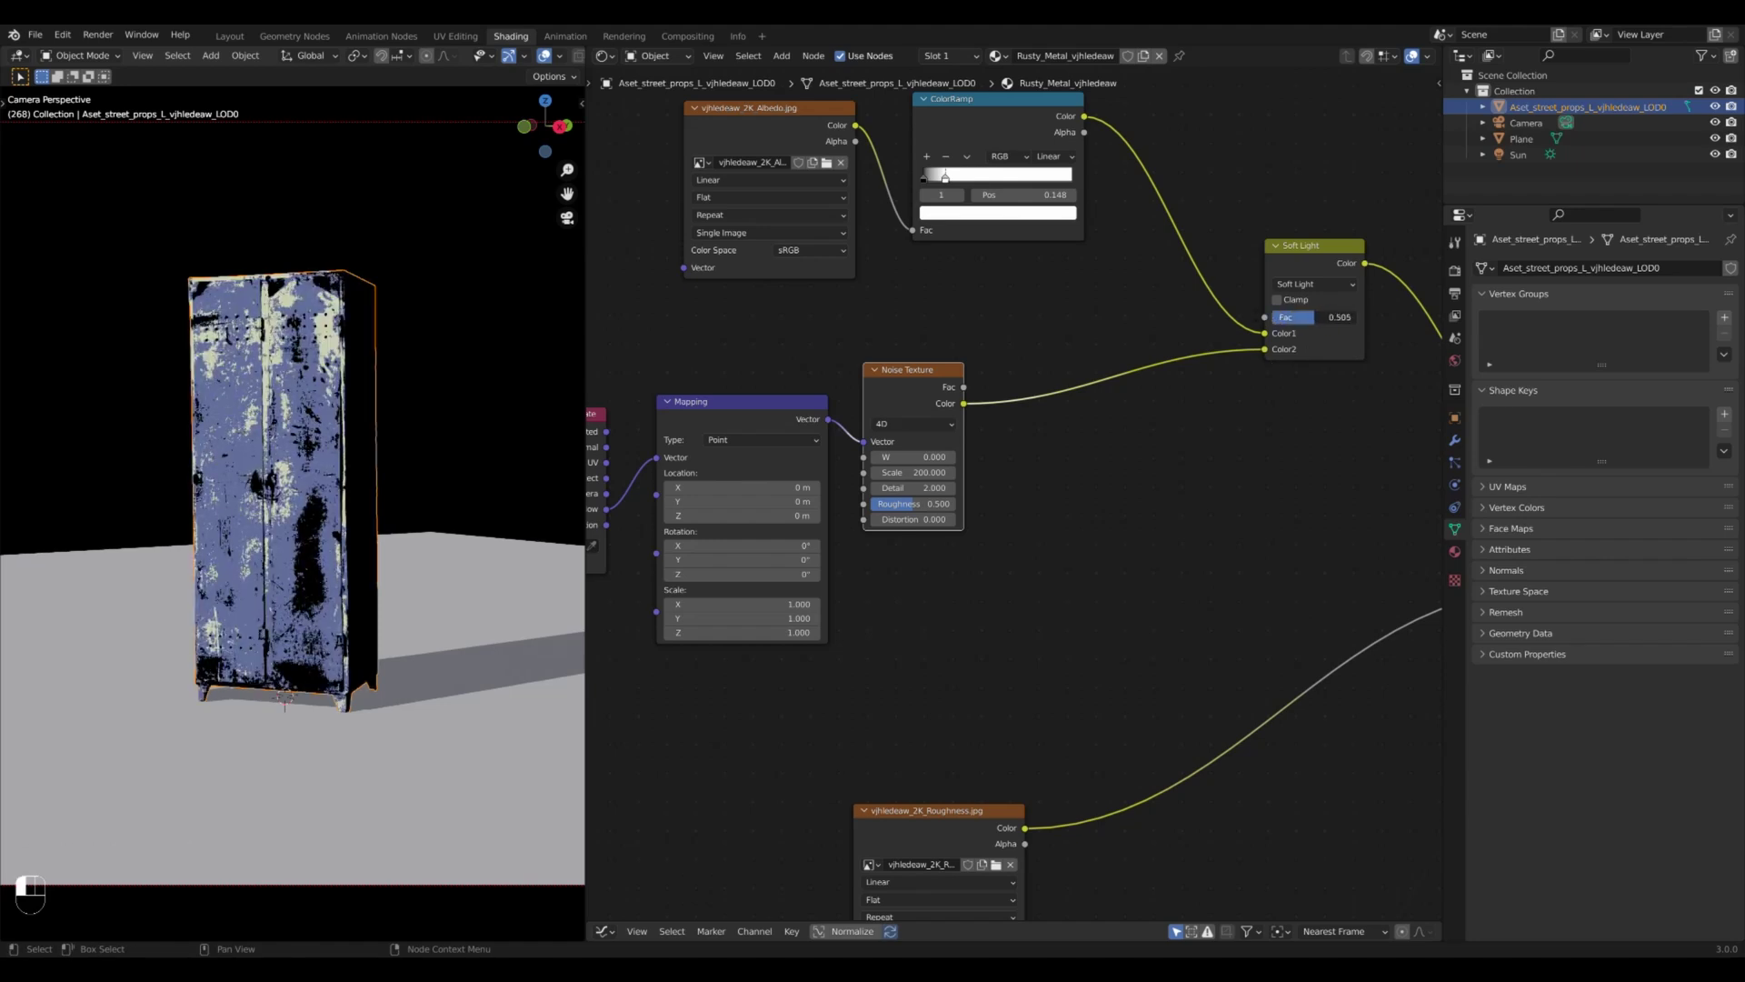
scroll(273, 478, "up", 3)
- Threshold the noise with a Constant ColorRamp and lower Soft Light strength to about 0.11
middle_click_drag(273, 477, 311, 475)
left_click(1039, 441)
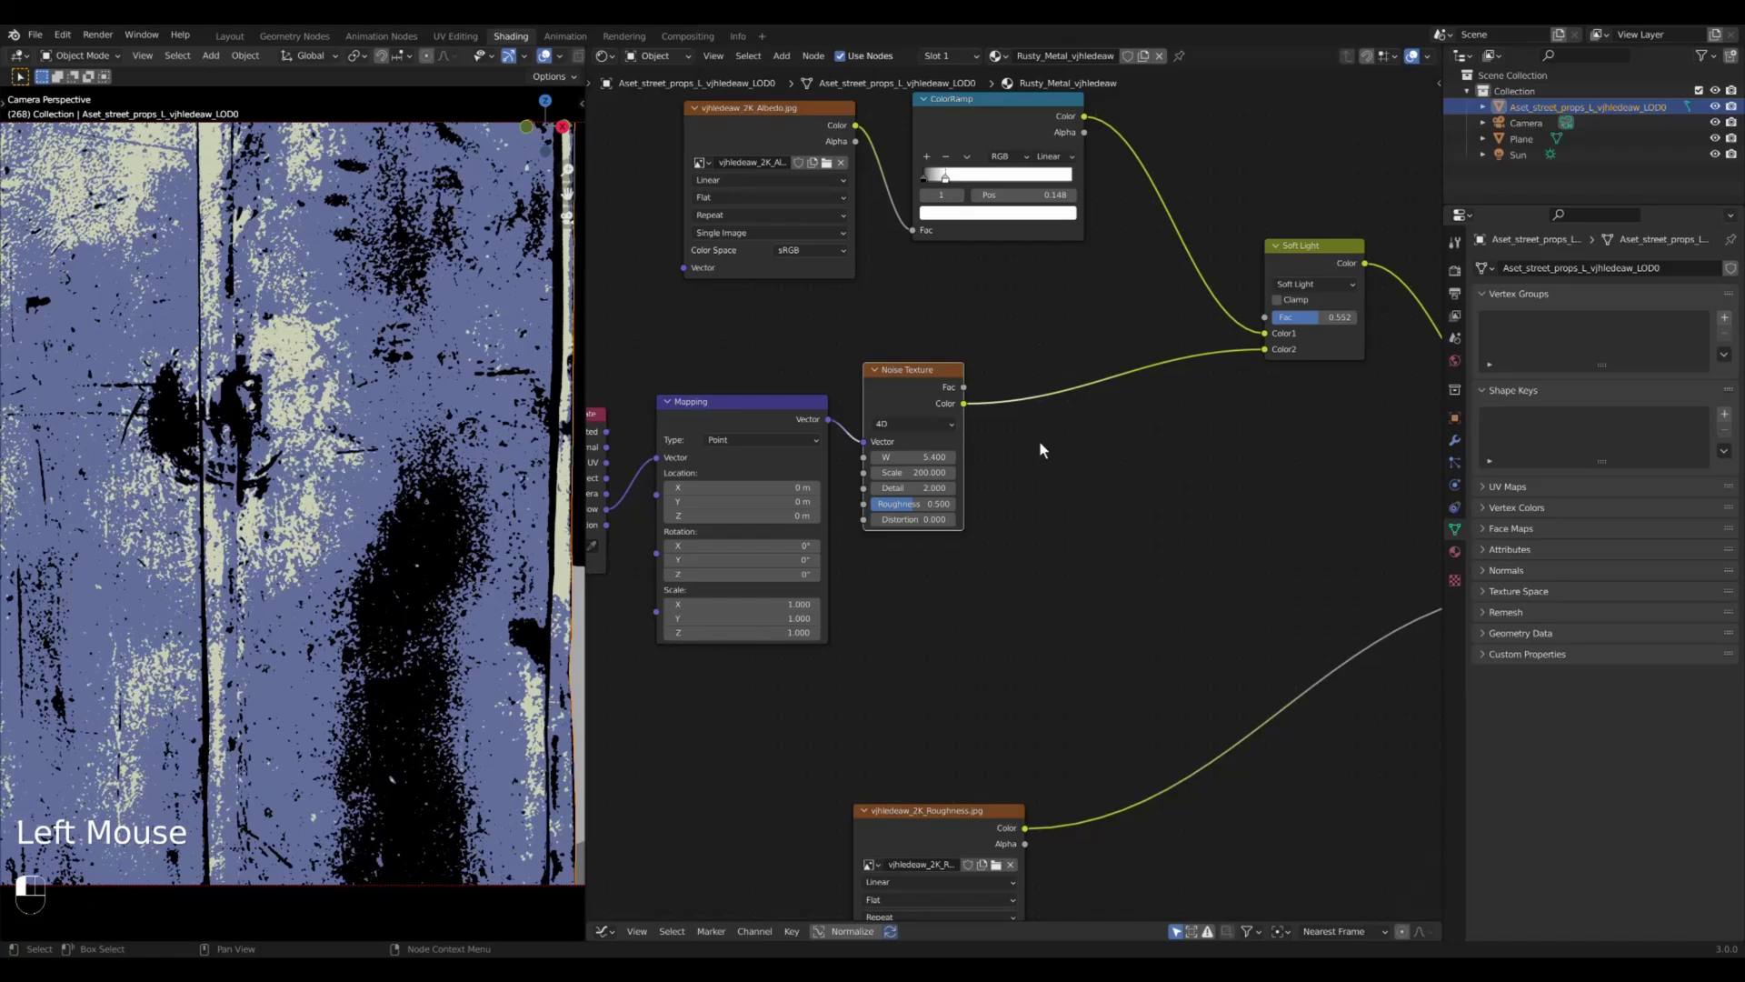
left_click(1180, 447)
left_click(1119, 438)
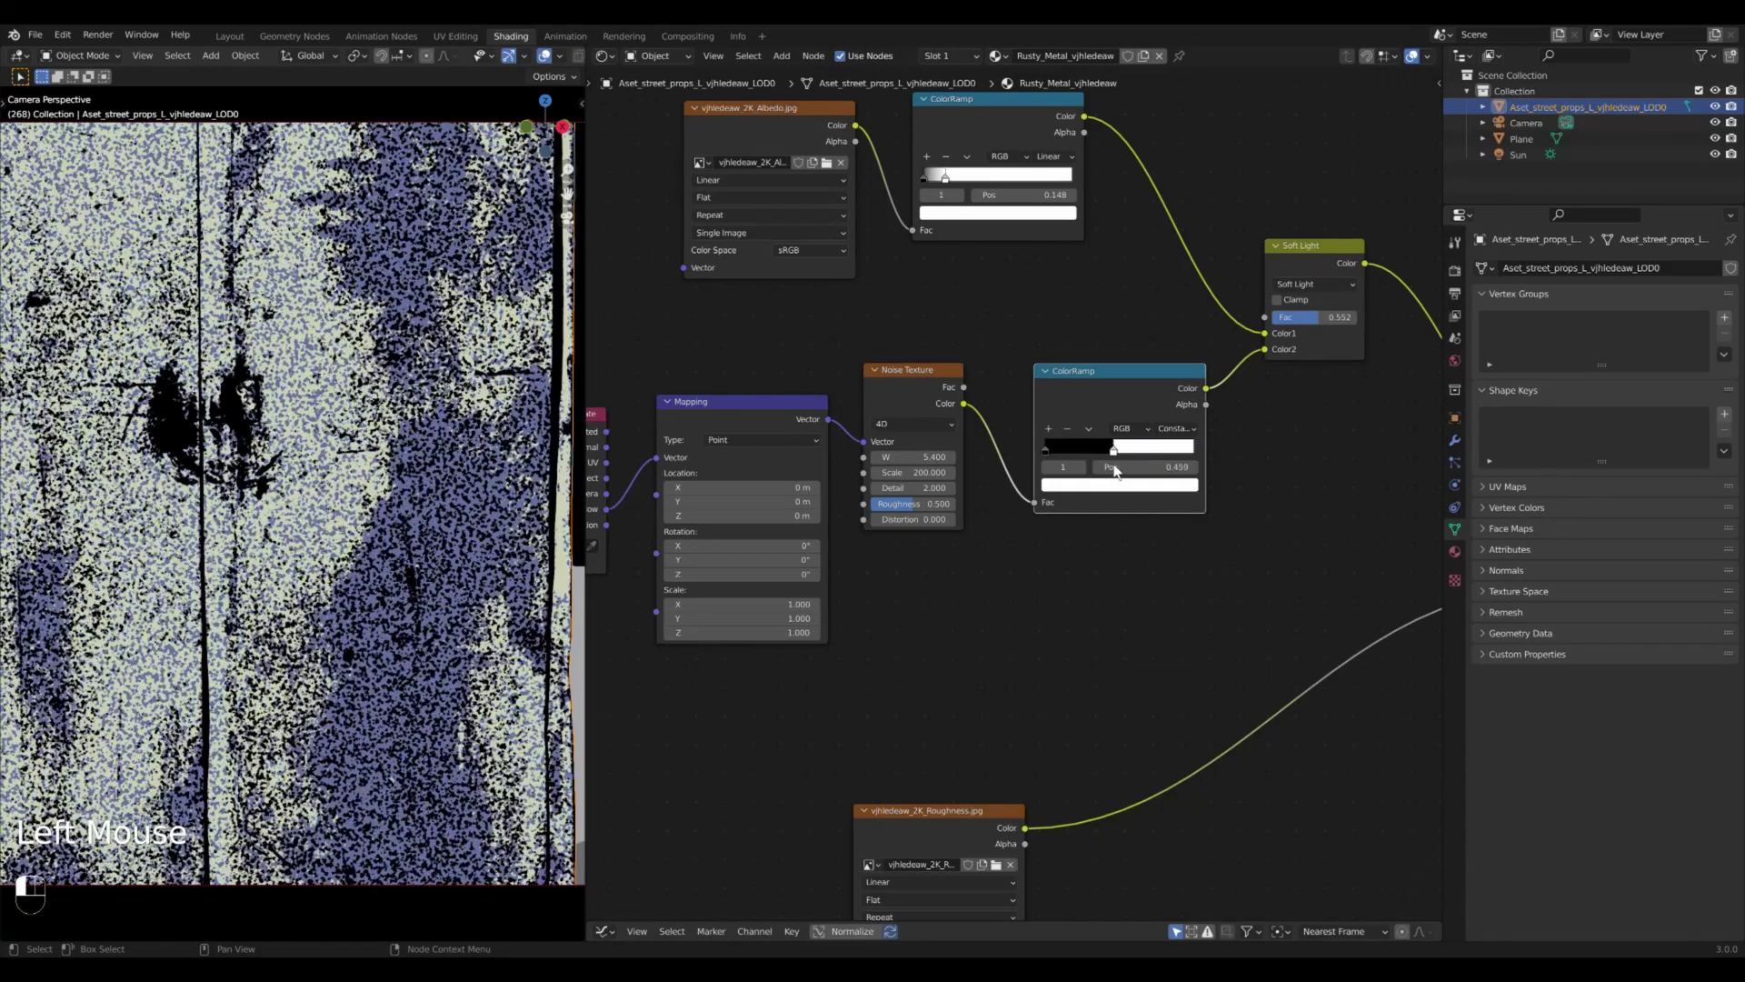
left_click_drag(1048, 454, 1129, 454)
left_click_drag(1343, 316, 1295, 316)
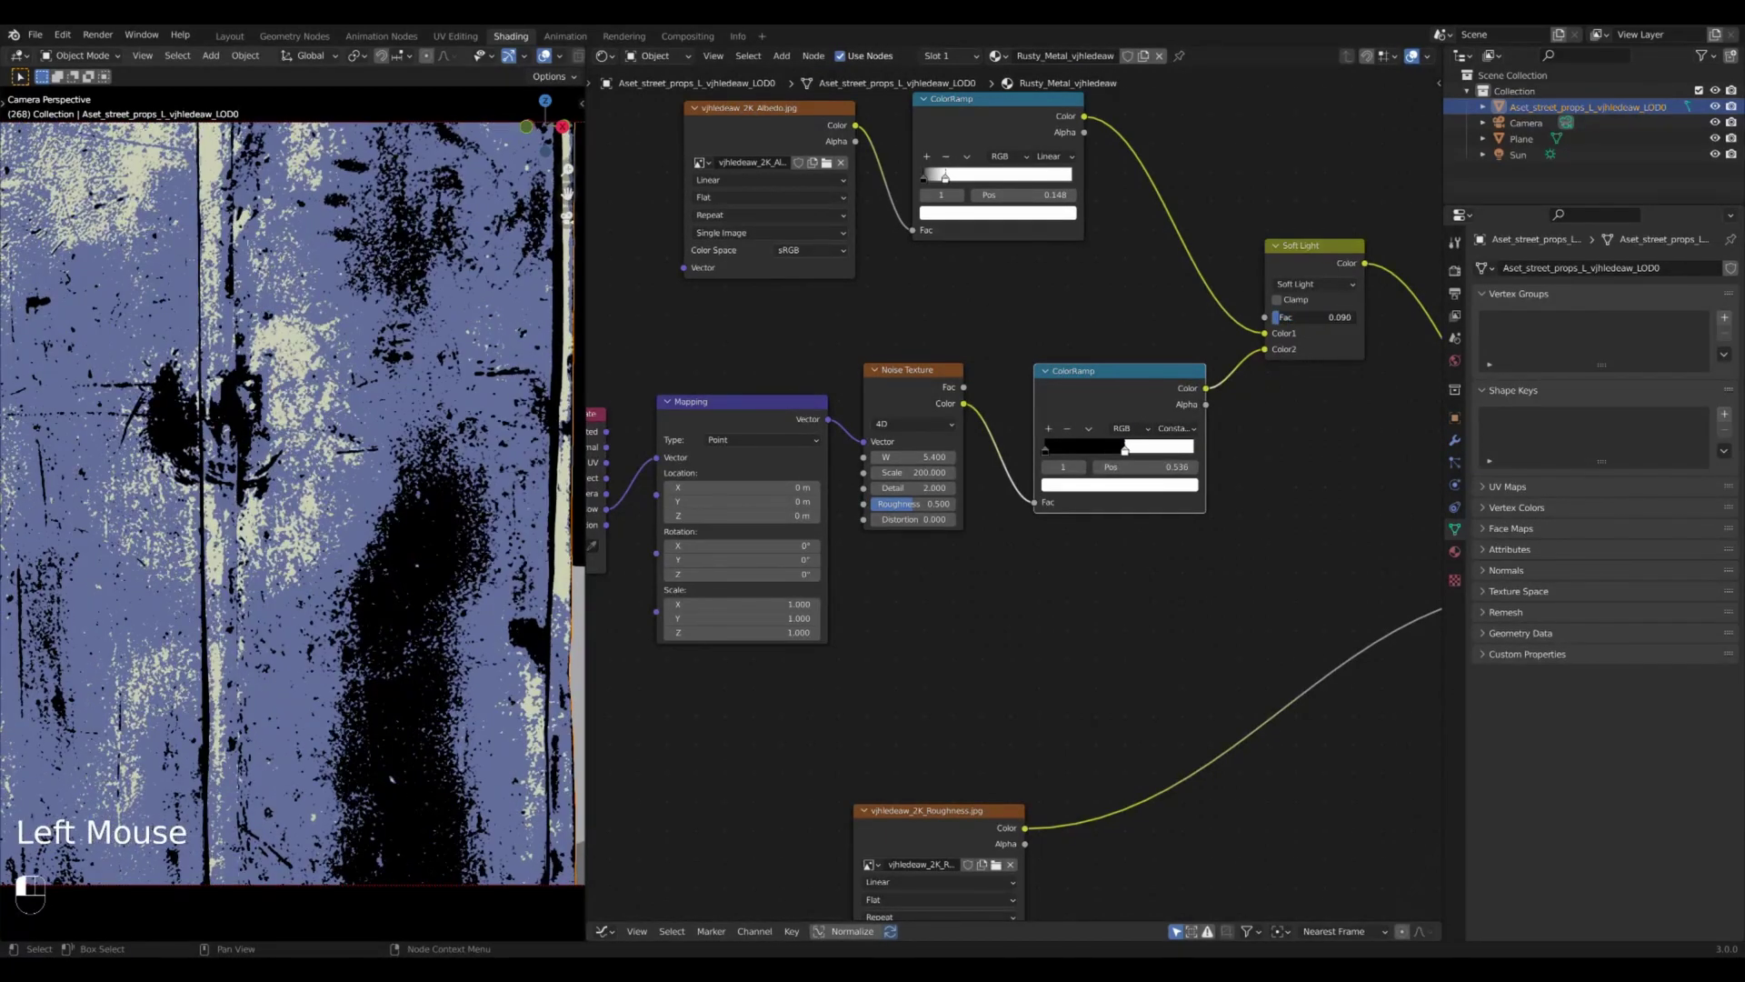
left_click_drag(1123, 451, 1133, 452)
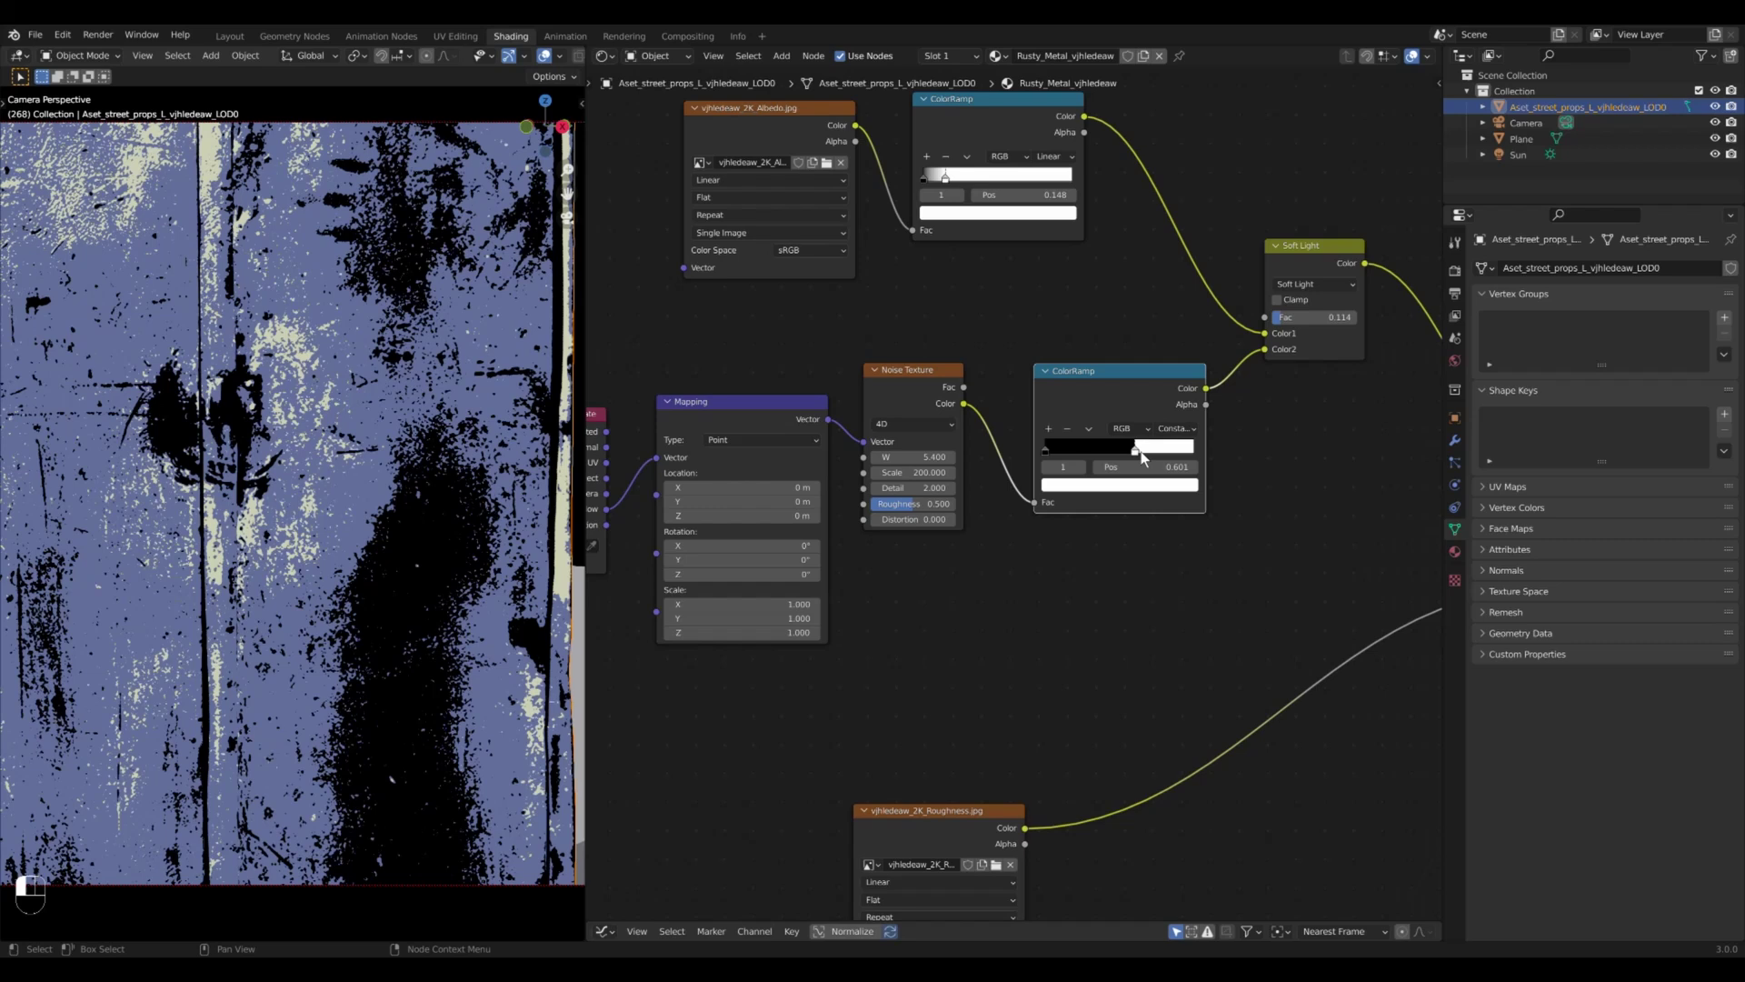
scroll(1071, 559, "up", 2)
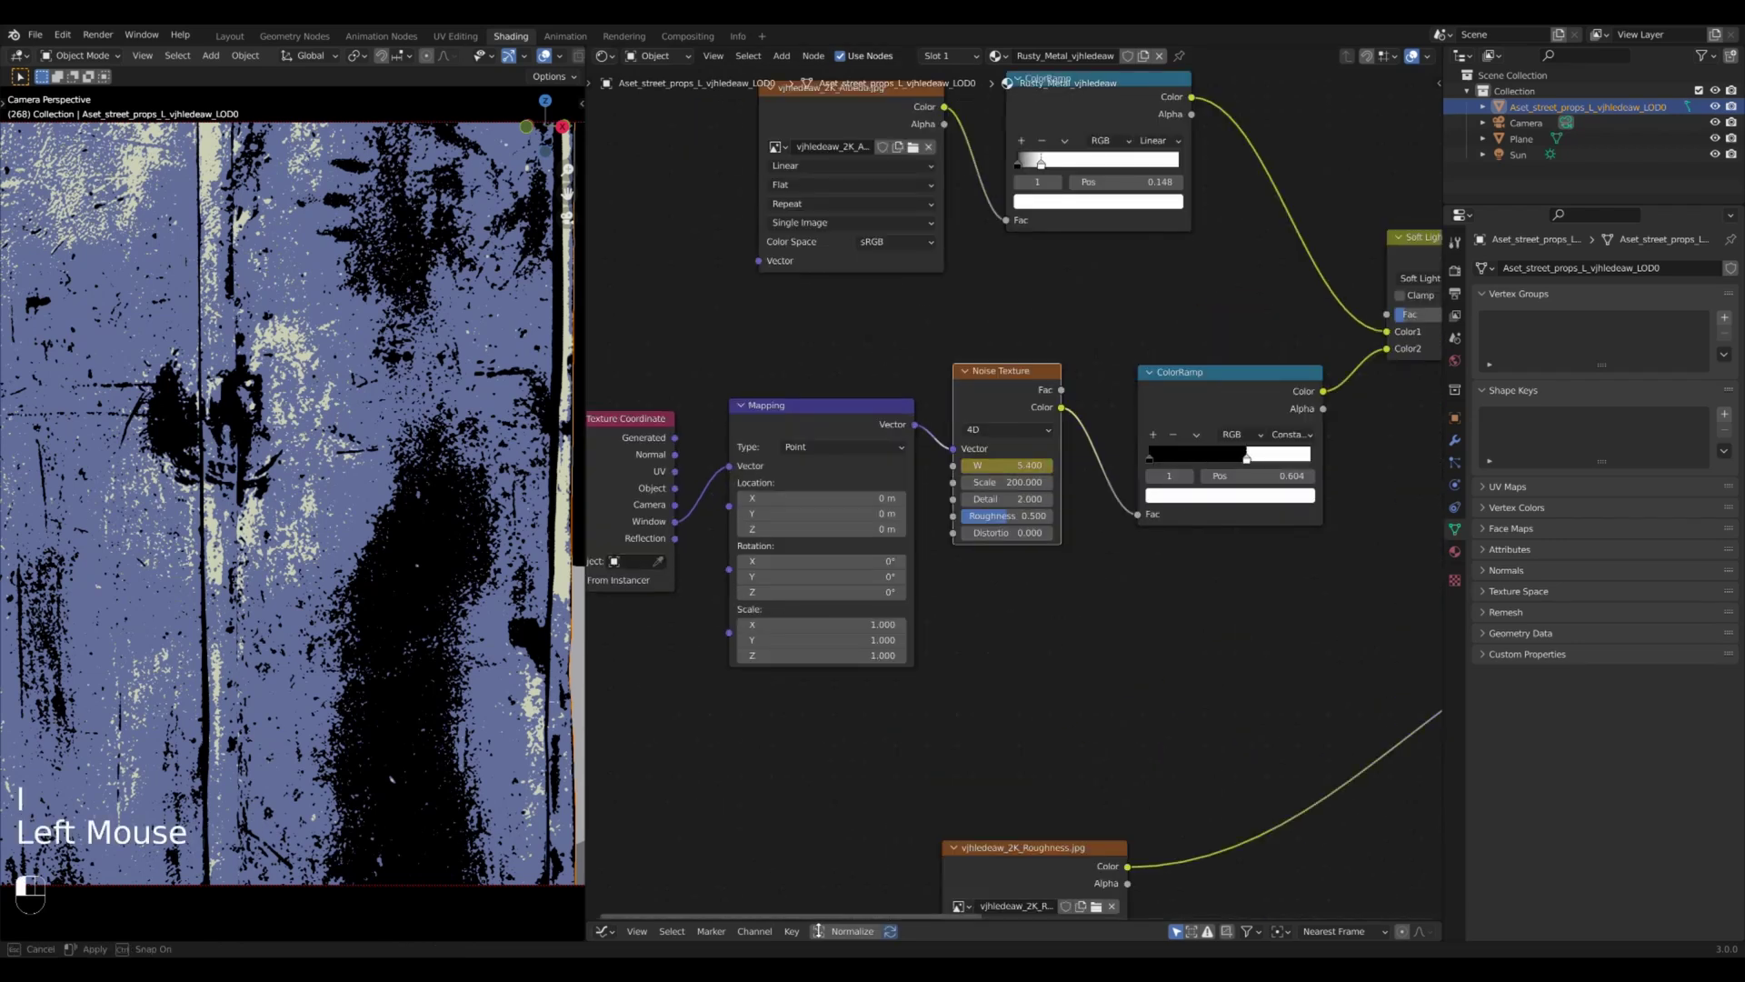
- Add a Generator modifier to the Noise W curve and preview the animated grain
left_click_drag(818, 925, 818, 695)
left_click(606, 785)
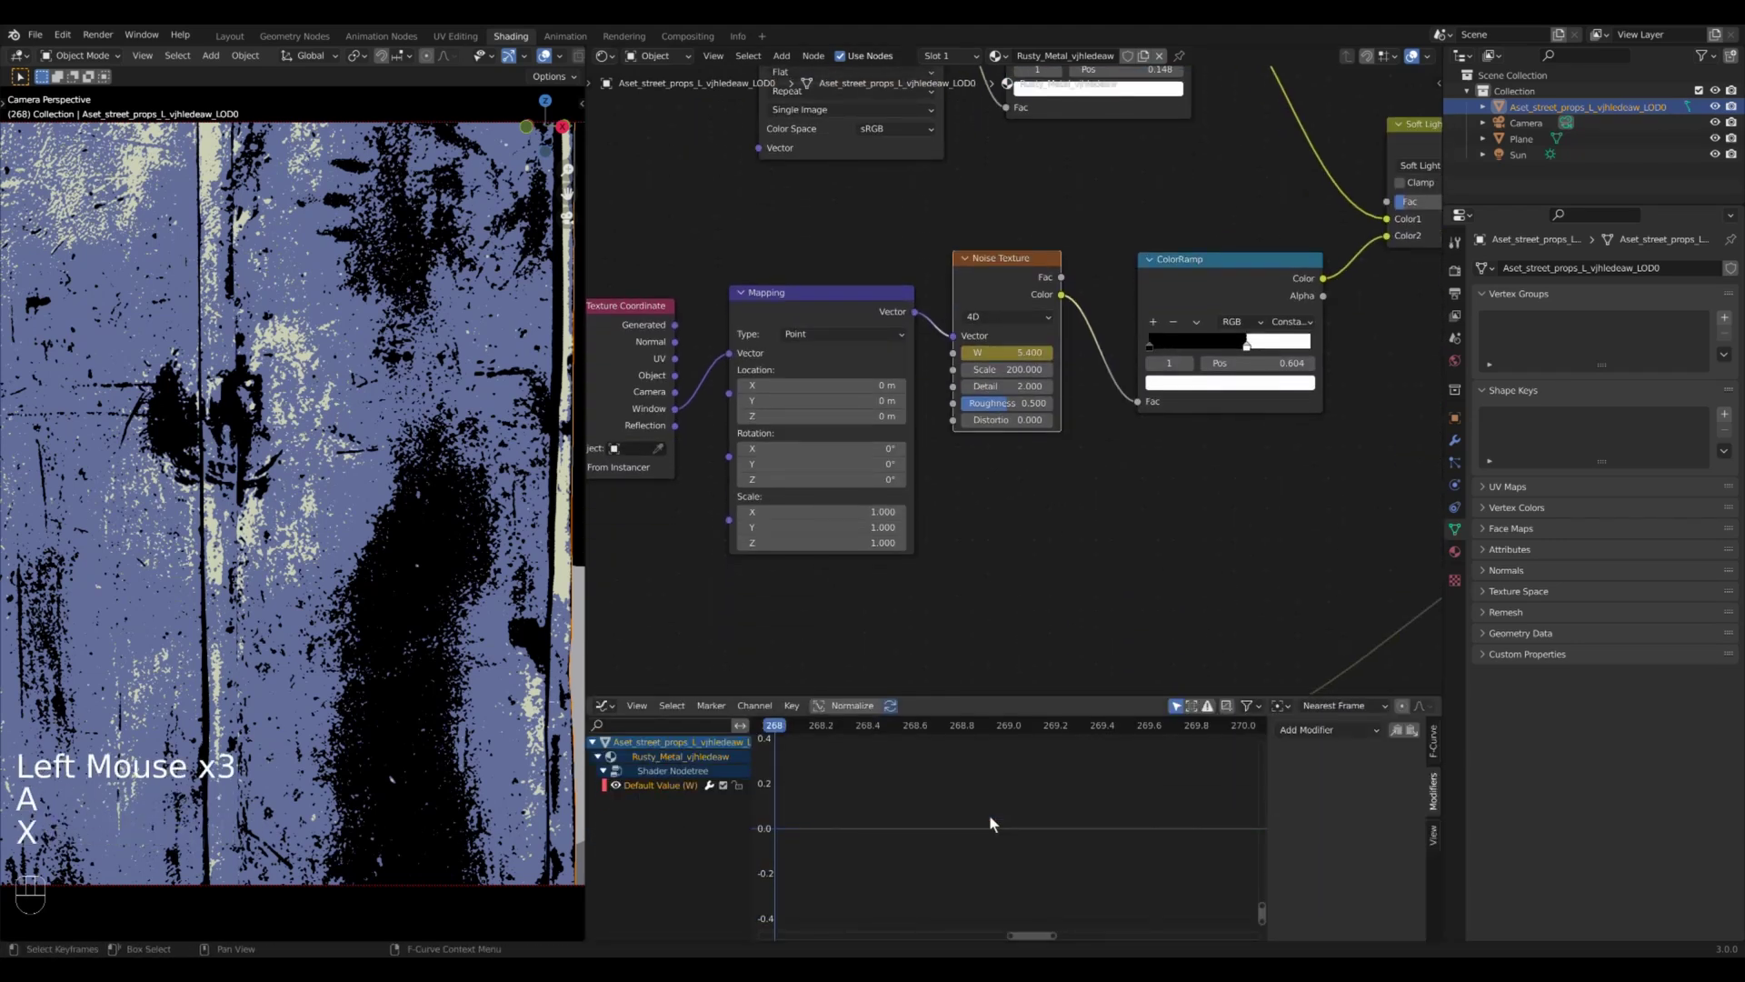
key("KP_Decimal")
left_click(1376, 738)
left_click(1336, 752)
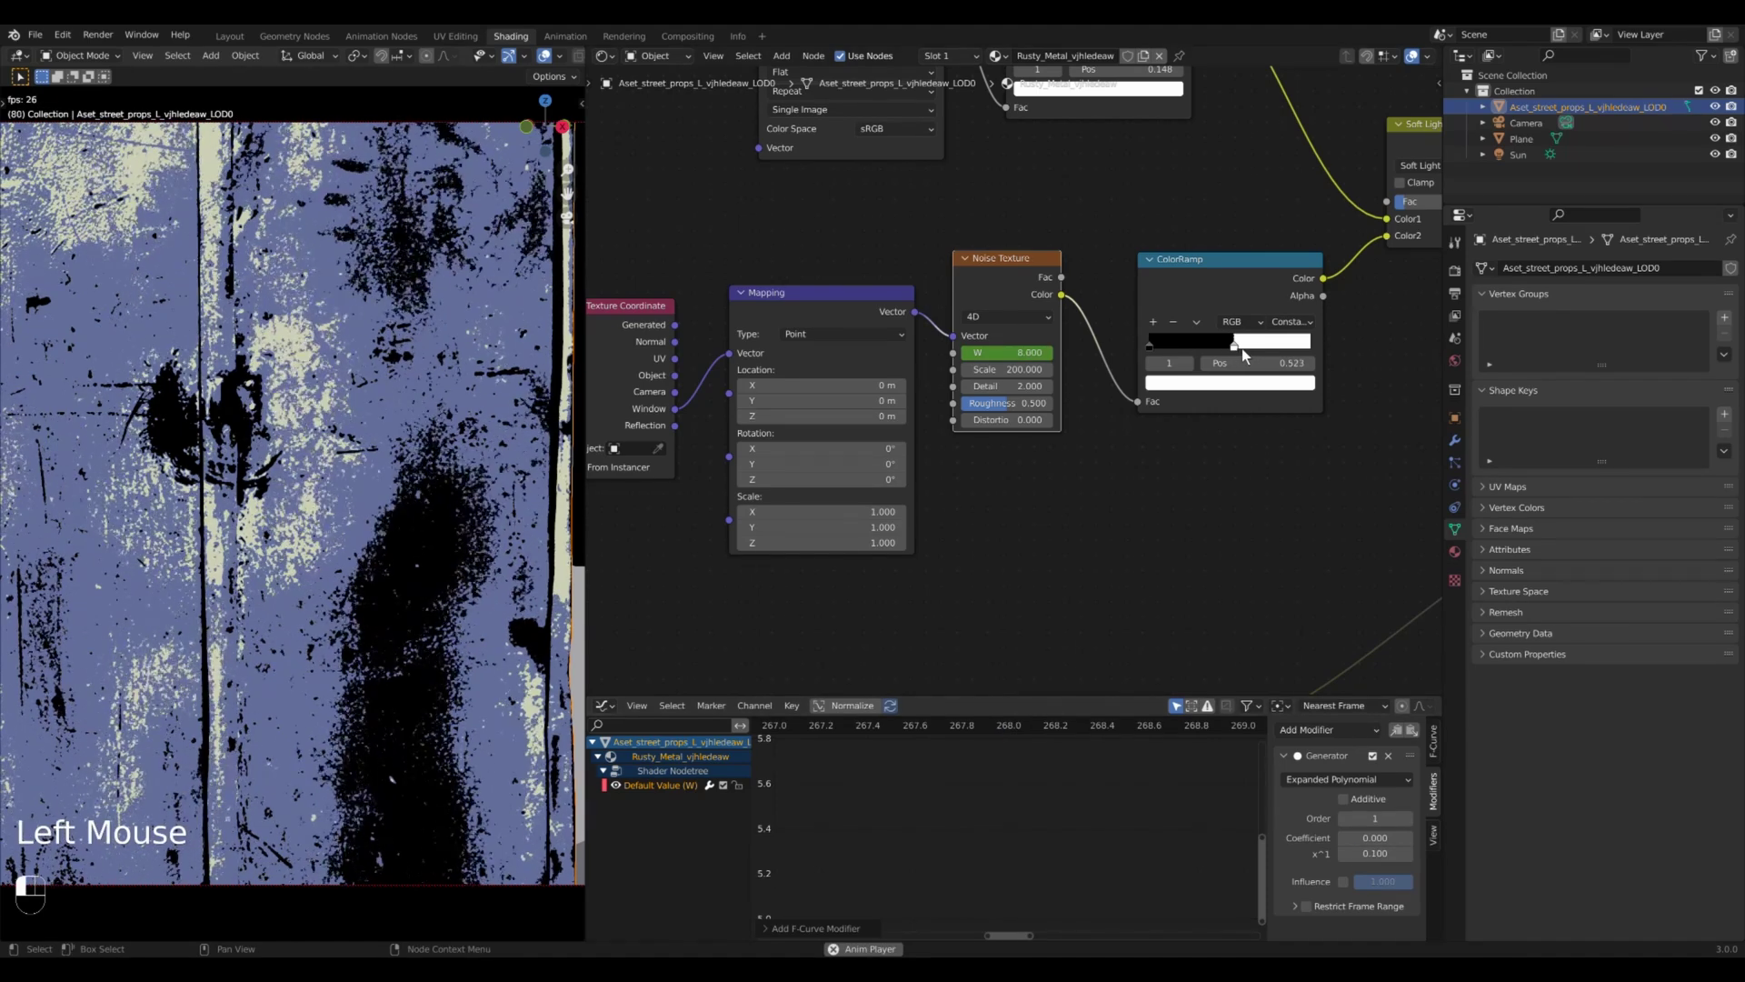
key("space")
key("space")
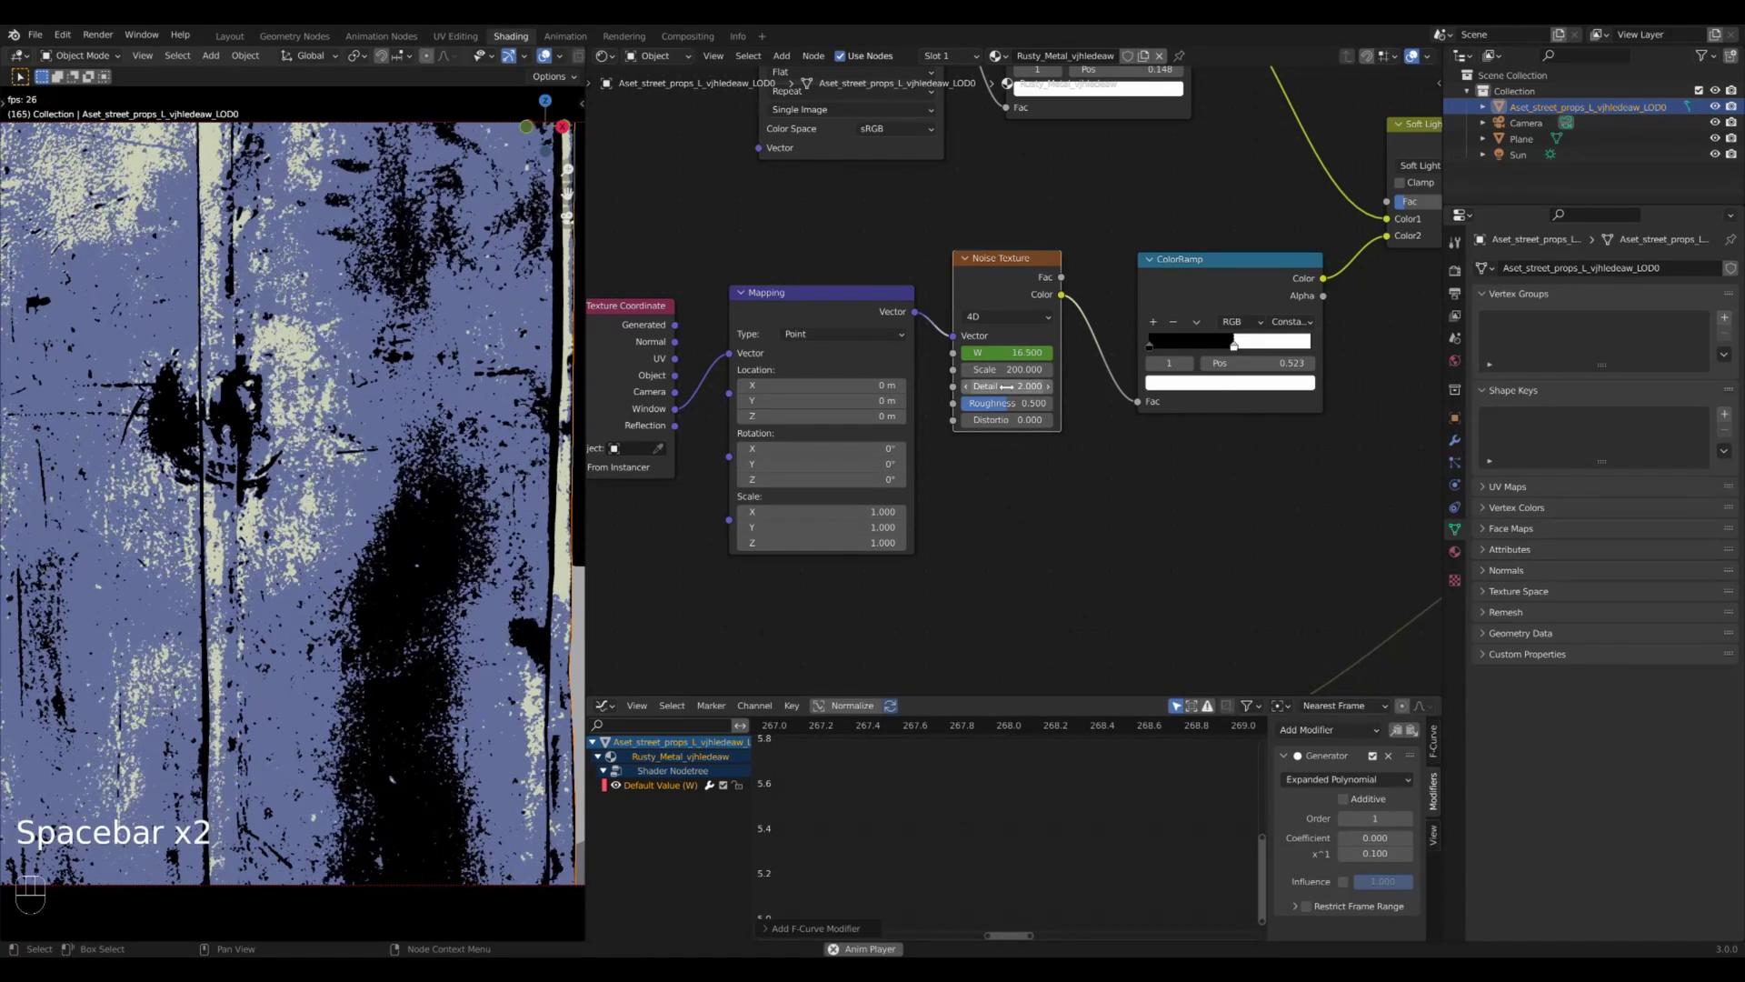
scroll(1010, 386, "down", 3)
left_click(1010, 545)
left_click(1010, 546)
- Reposition the noise node group and shrink the curve editor back down
key("g")
left_click(1091, 497)
key("g")
left_click(1036, 396)
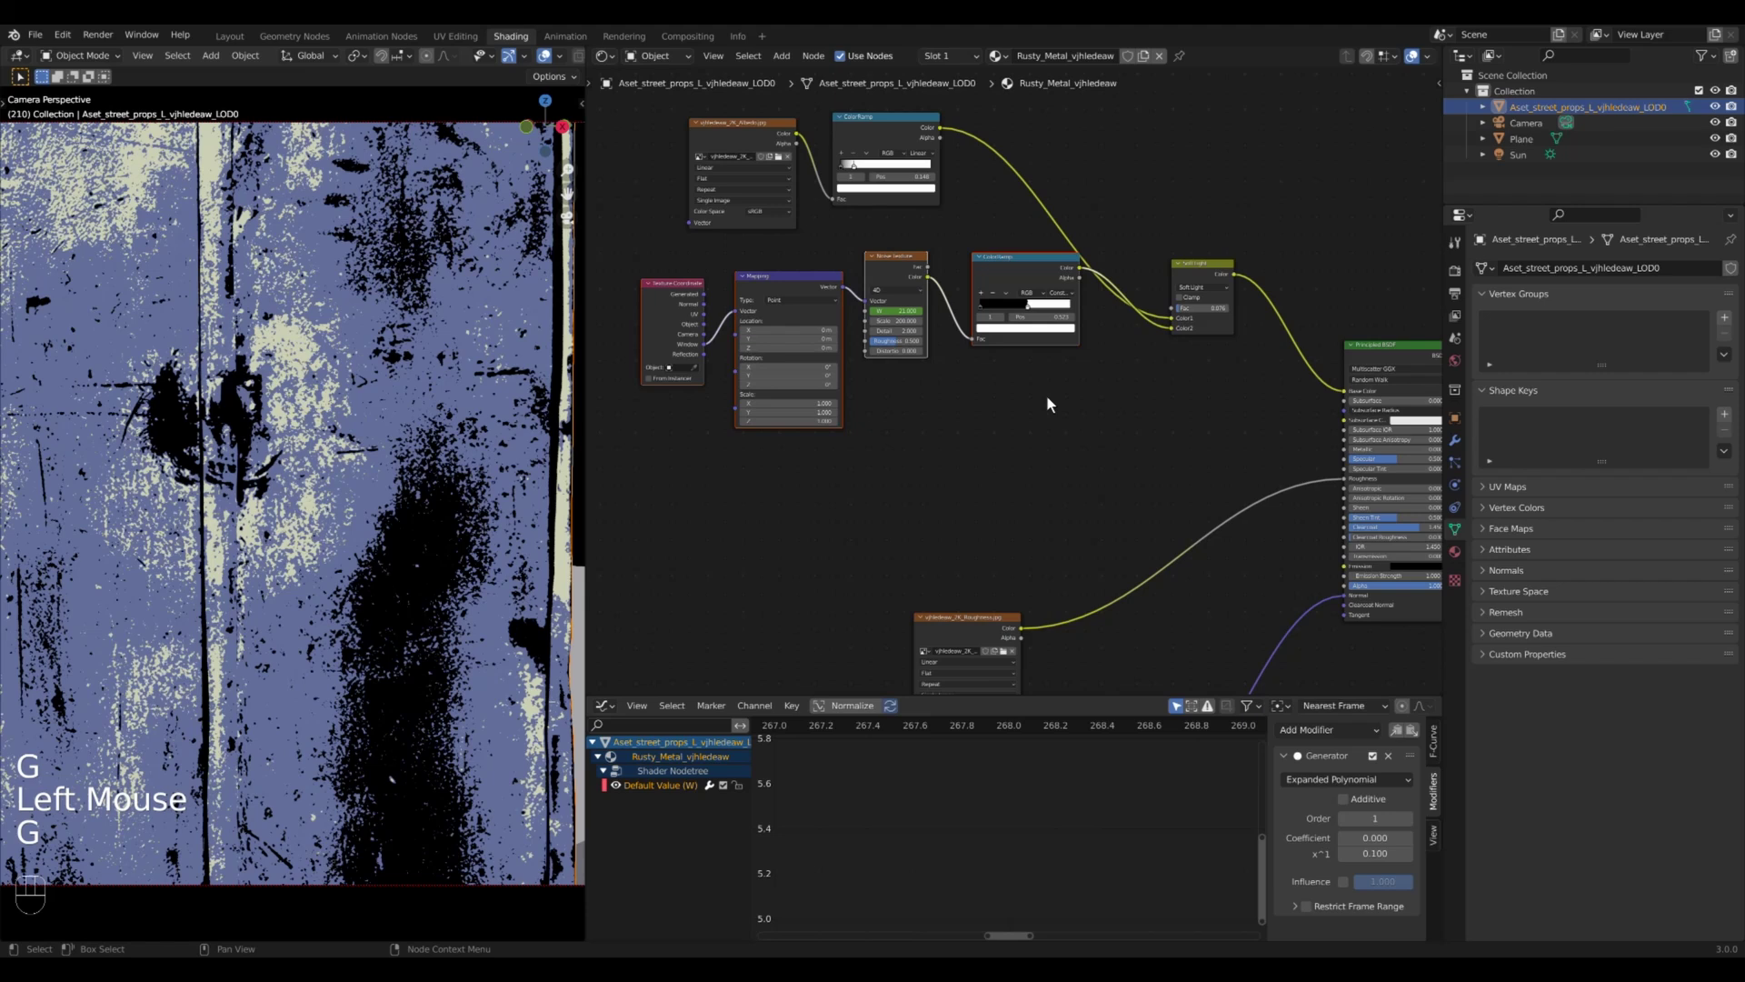
scroll(1036, 586, "down", 3)
left_click(1036, 587)
key("g")
scroll(1010, 519, "up", 2)
left_click_drag(928, 704, 927, 886)
scroll(859, 518, "up", 3)
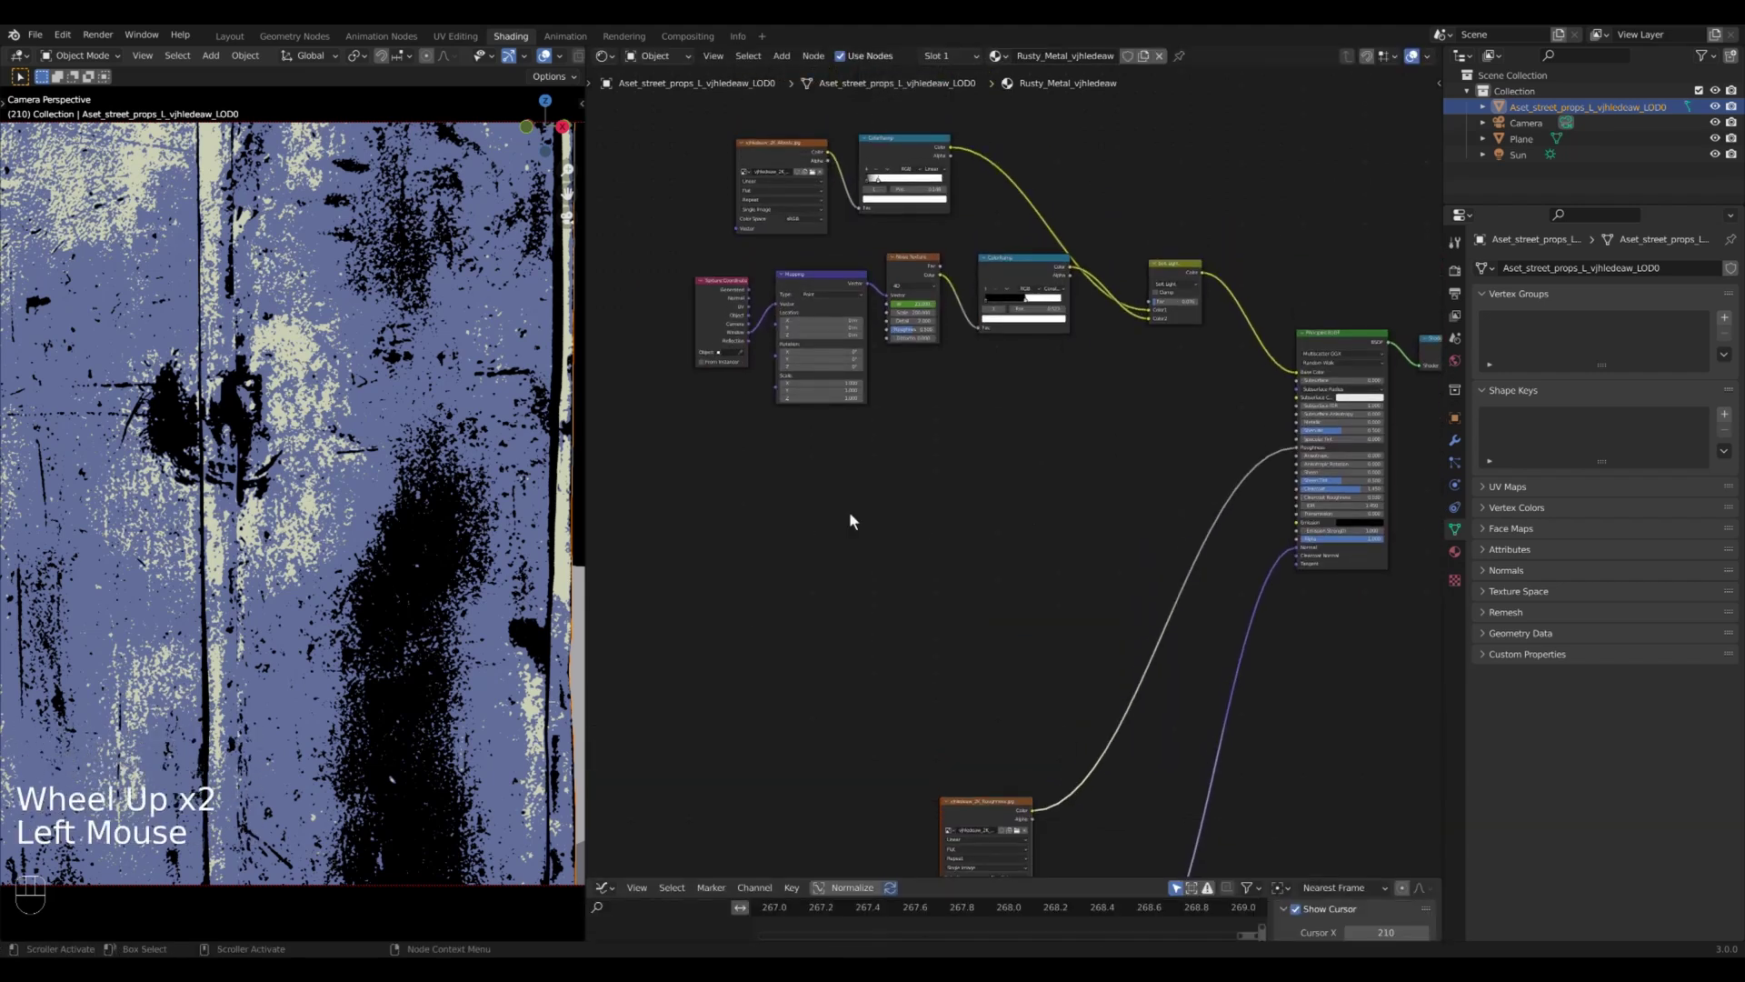
- Add a Voronoi Texture below the noise chain and a Linear Light mix into Base Color
left_click(860, 518)
key("shift+a")
left_click(956, 668)
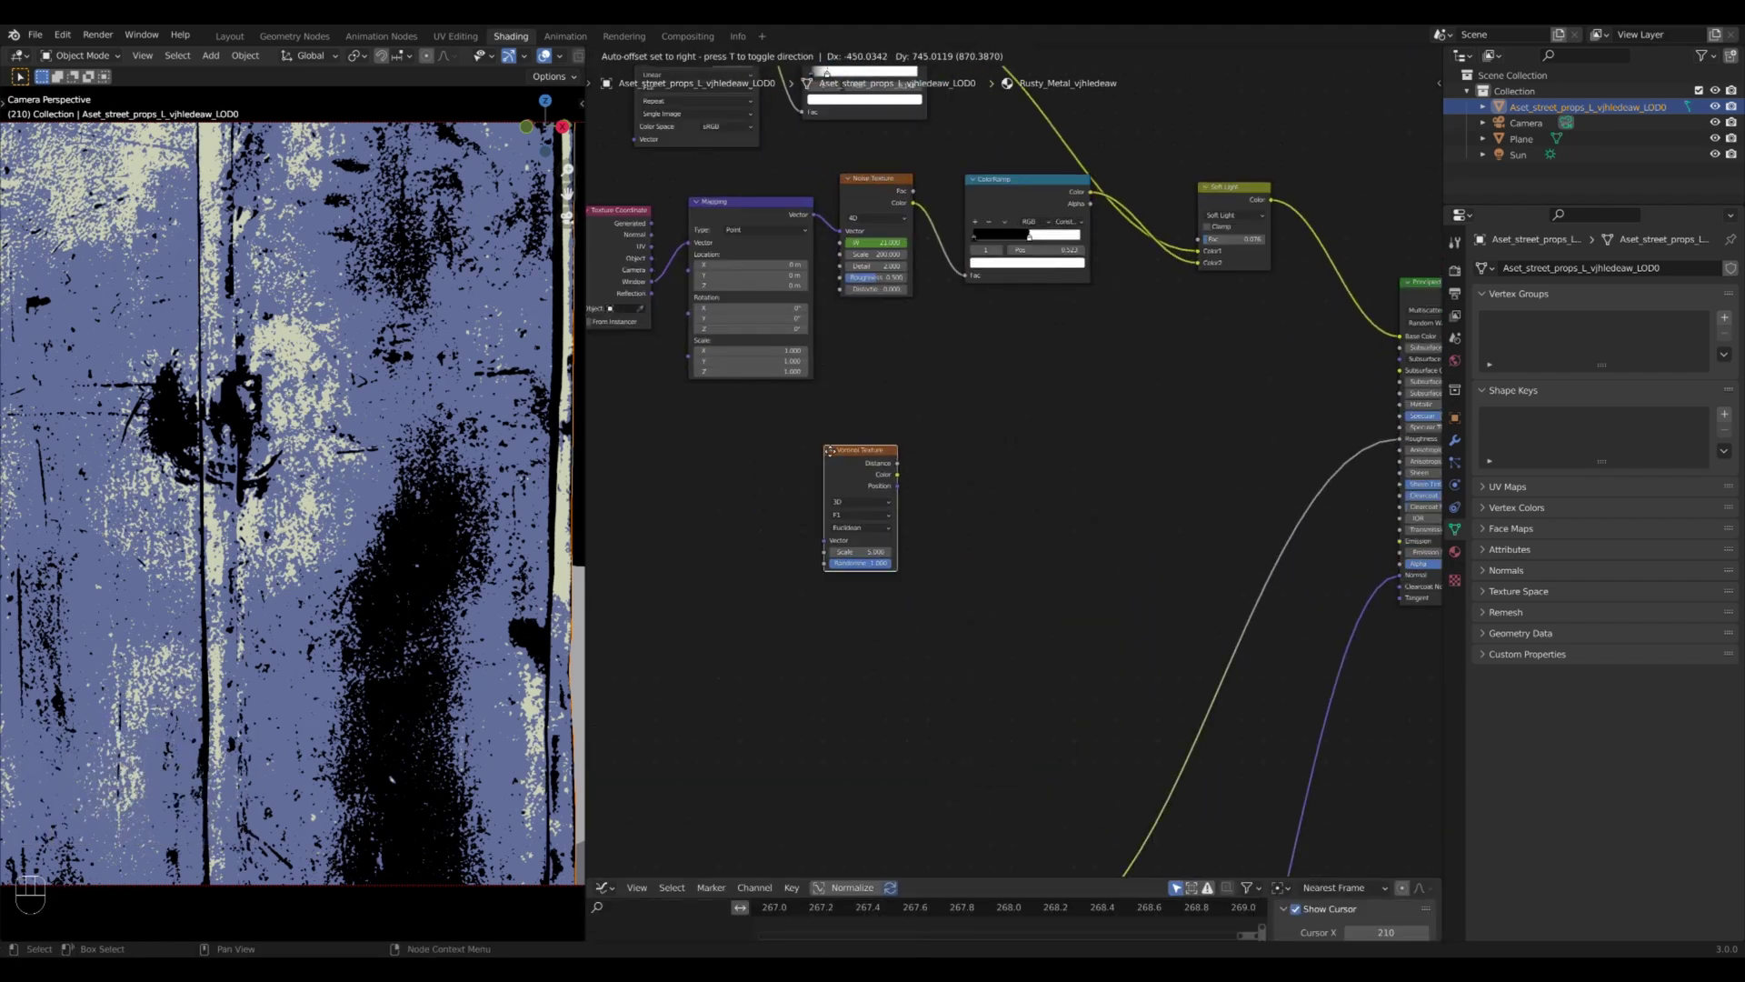
left_click(873, 519)
middle_click_drag(872, 518, 927, 463)
scroll(928, 464, "up", 2)
left_click(736, 490)
scroll(954, 410, "down", 2)
left_click(1166, 259)
key("shift+a")
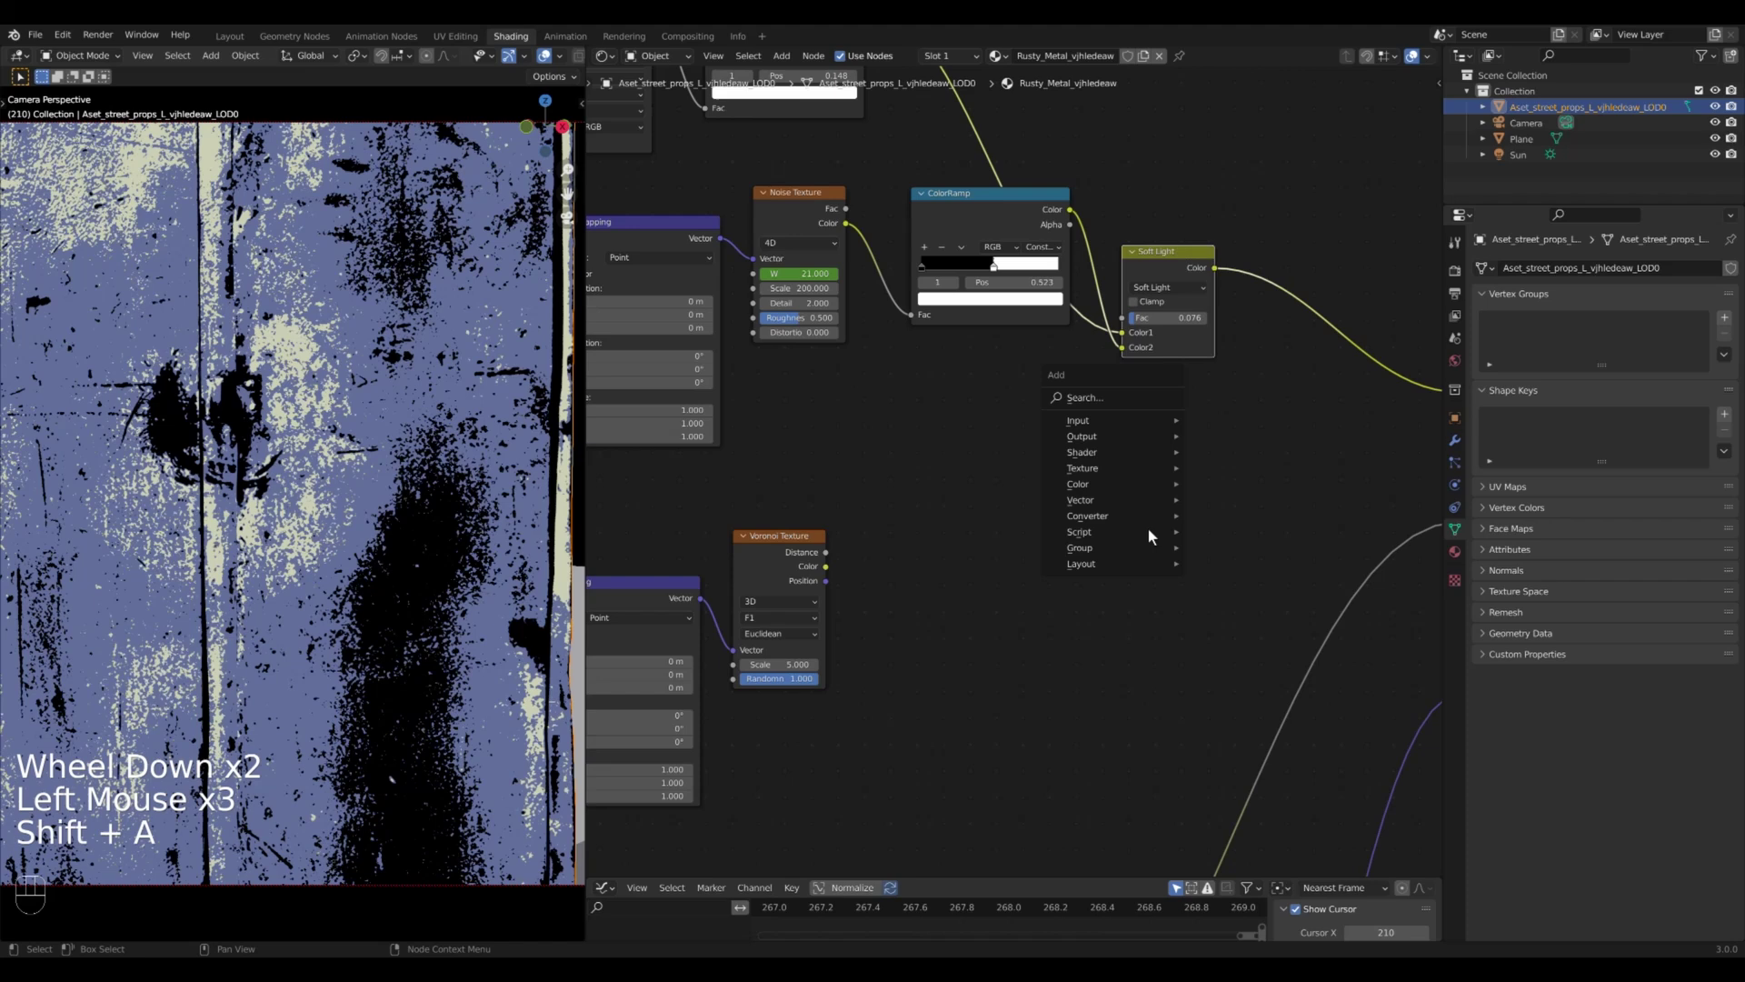
left_click(1236, 532)
left_click(1313, 460)
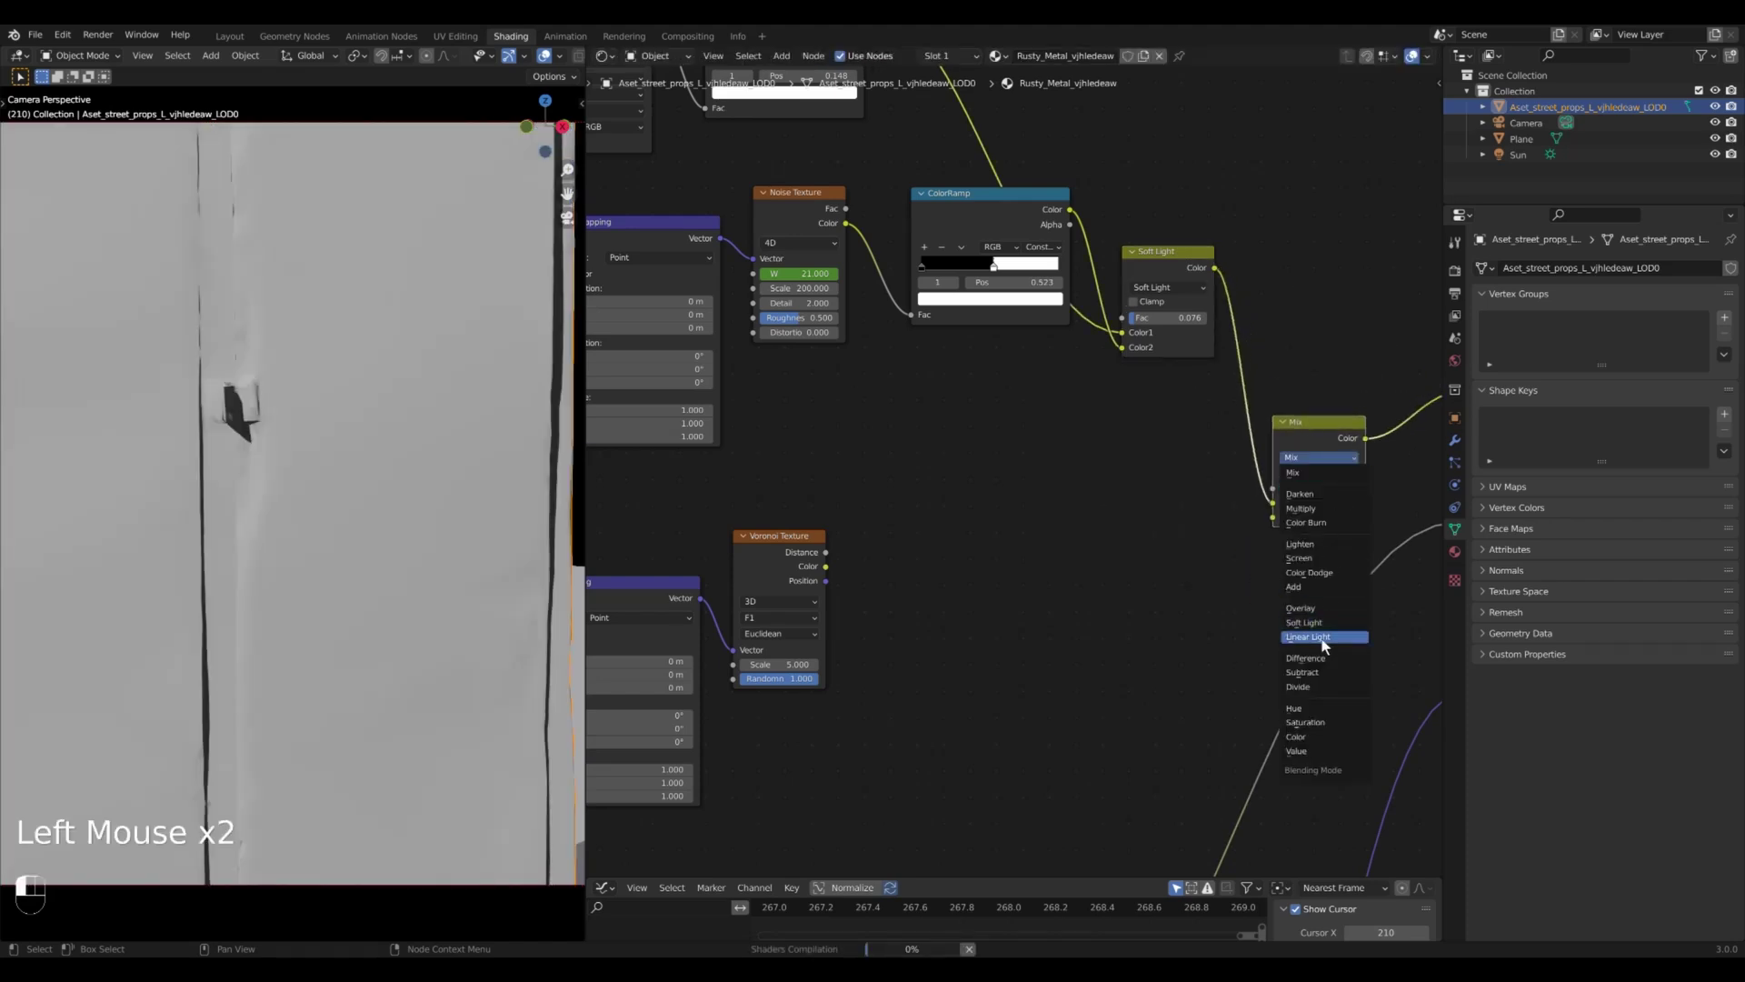
- Threshold Voronoi with a Constant ColorRamp, Randomness 0, Scale 115.7, and a faint Fac
left_click(924, 648)
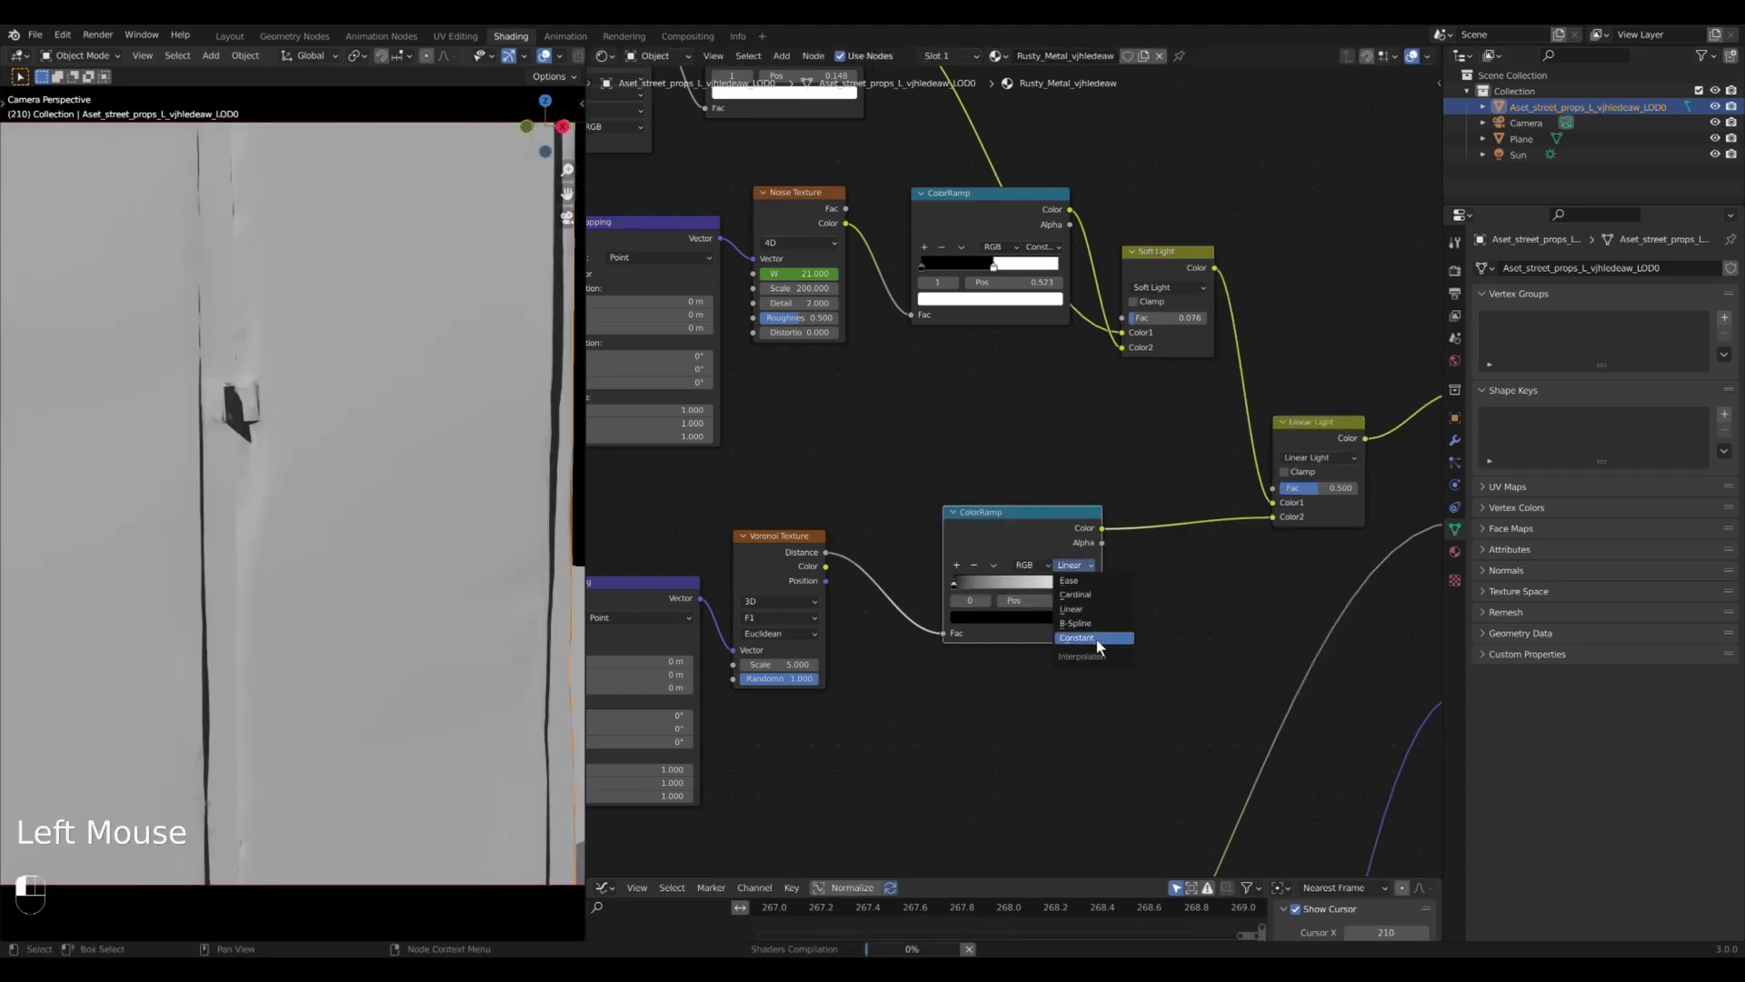
left_click(1096, 639)
left_click_drag(955, 584, 981, 584)
scroll(375, 589, "down", 2)
scroll(376, 589, "up", 1)
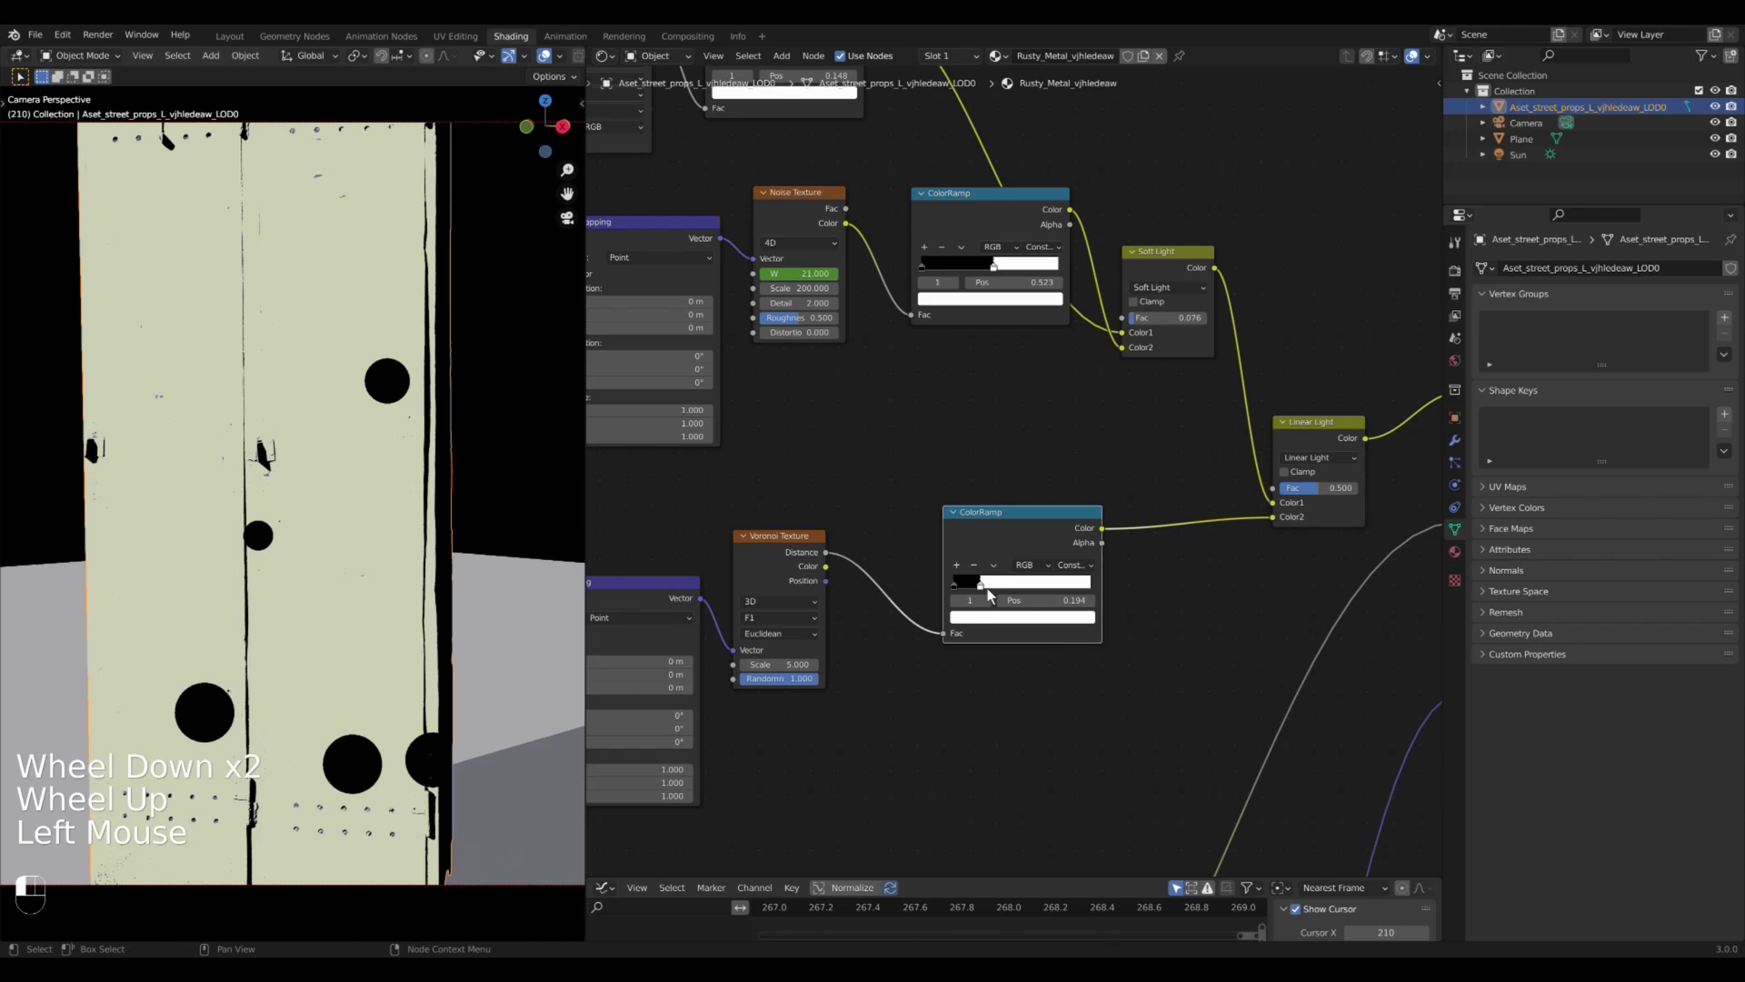
left_click_drag(797, 678, 737, 677)
double_click(795, 664)
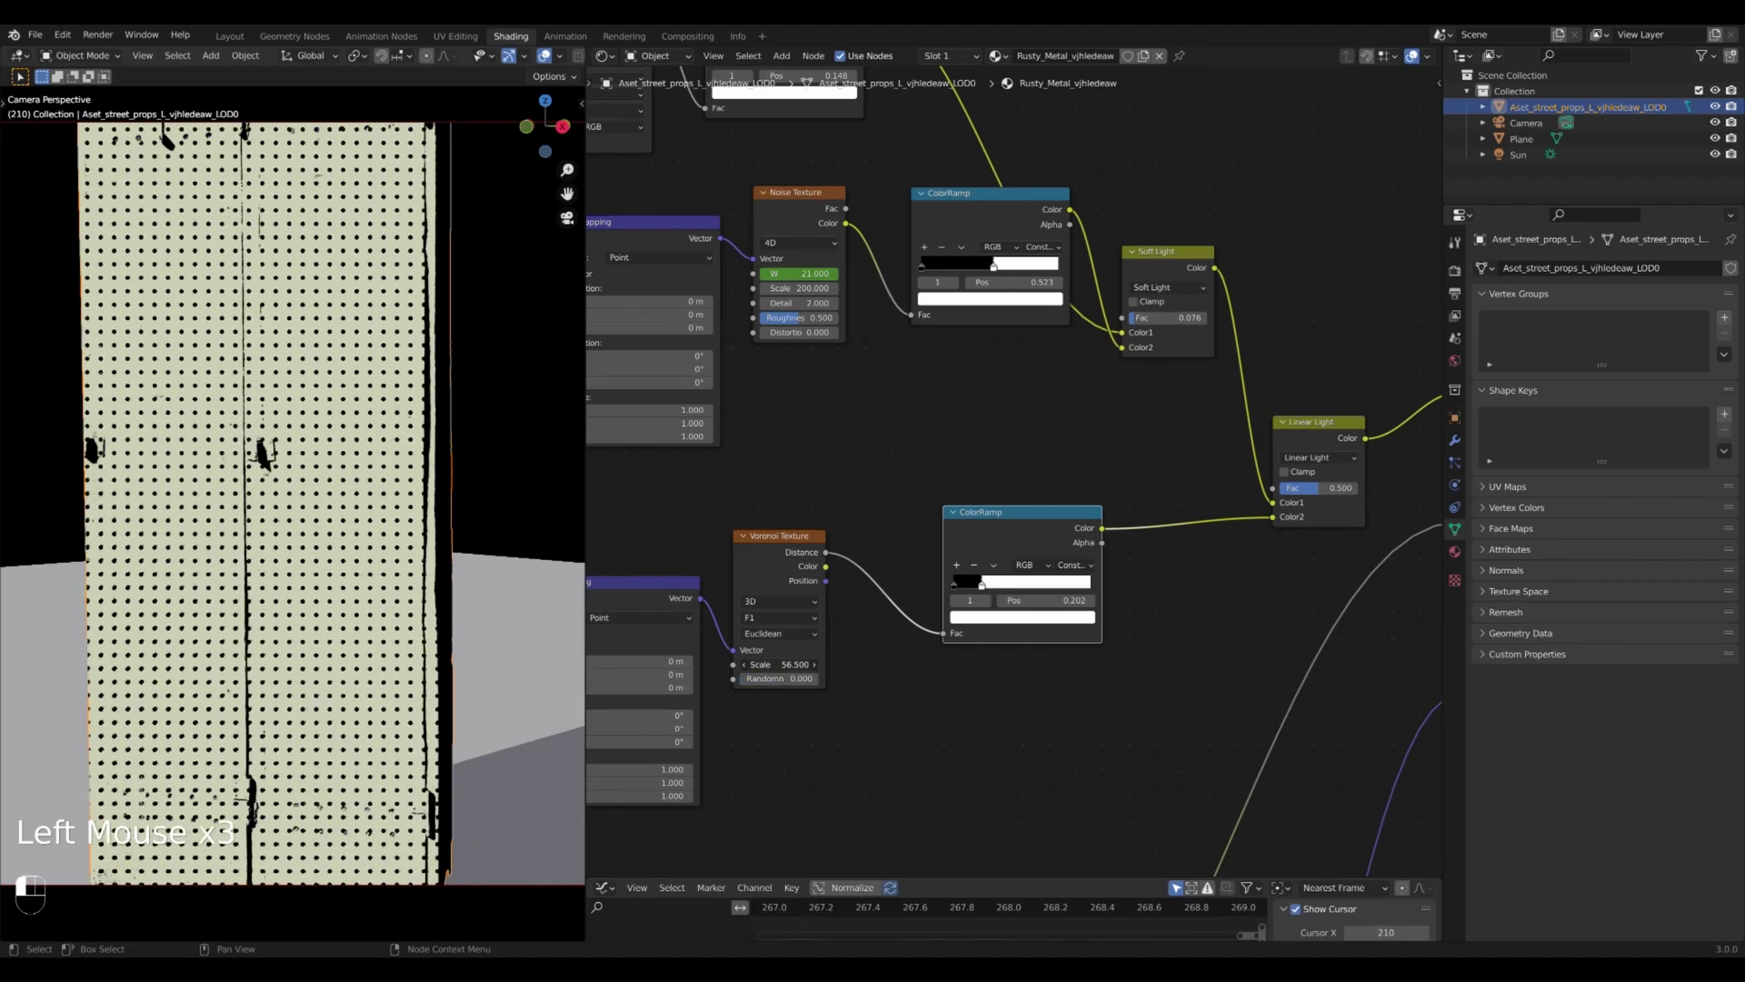
type("115.7")
key("Return")
left_click_drag(1340, 487, 1289, 486)
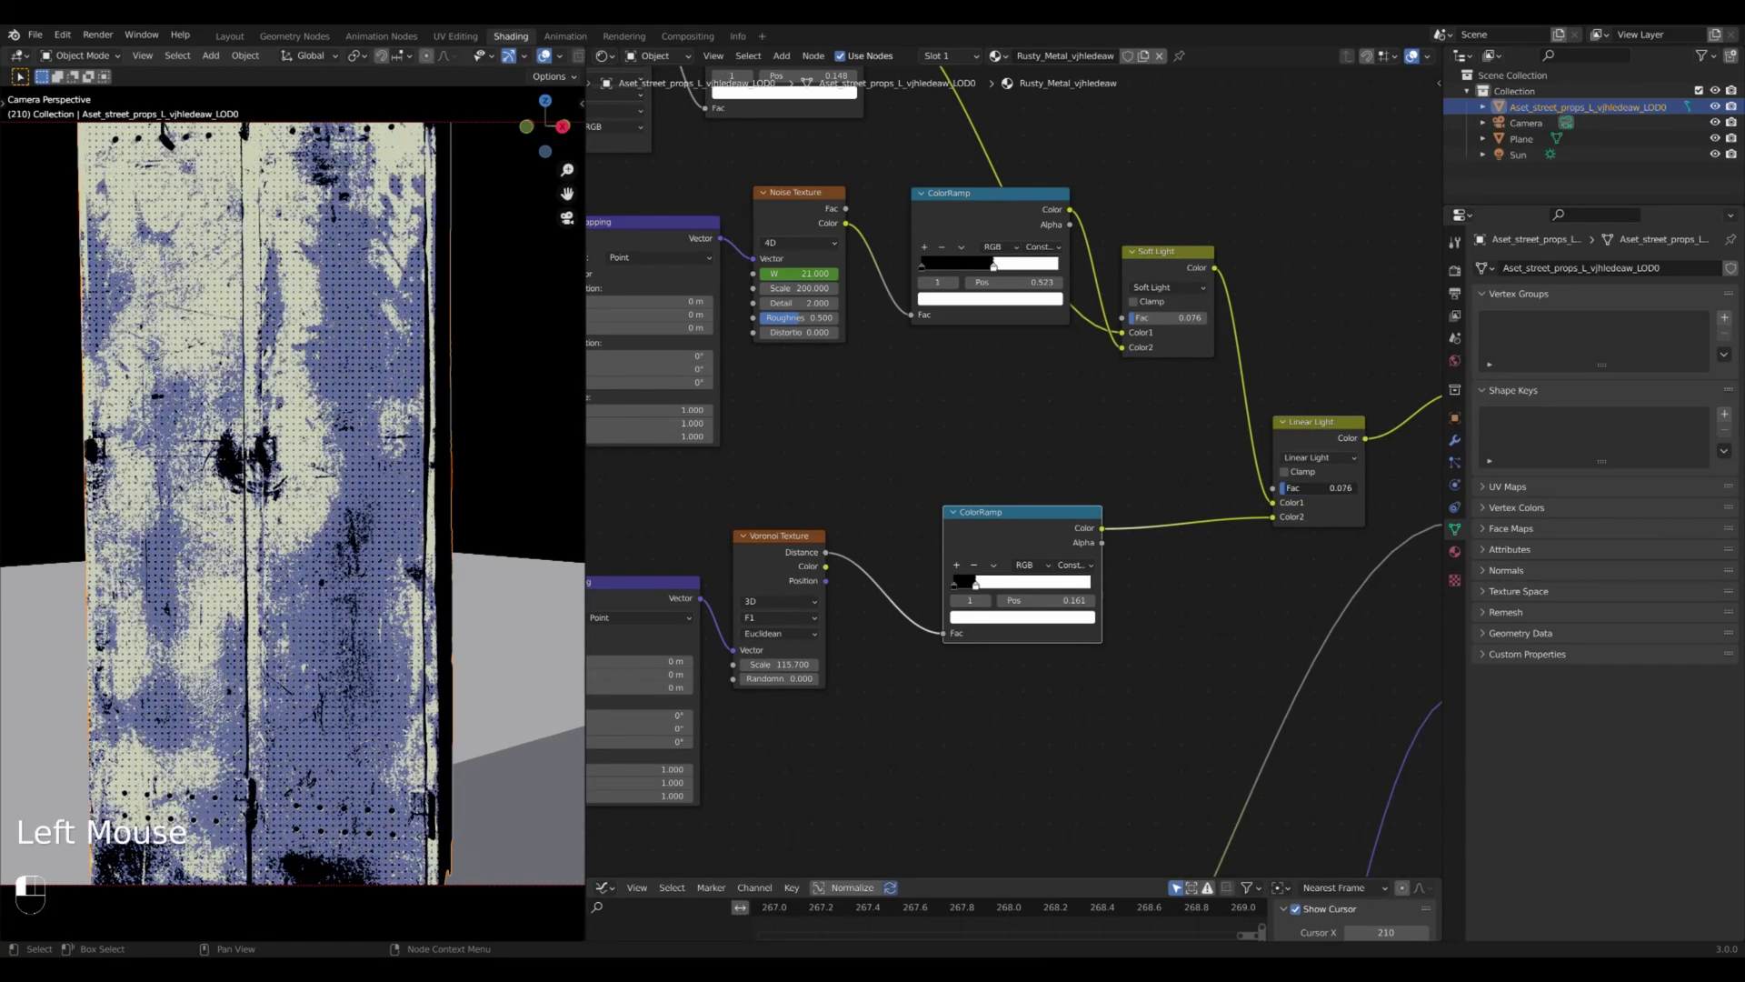
scroll(273, 478, "down", 2)
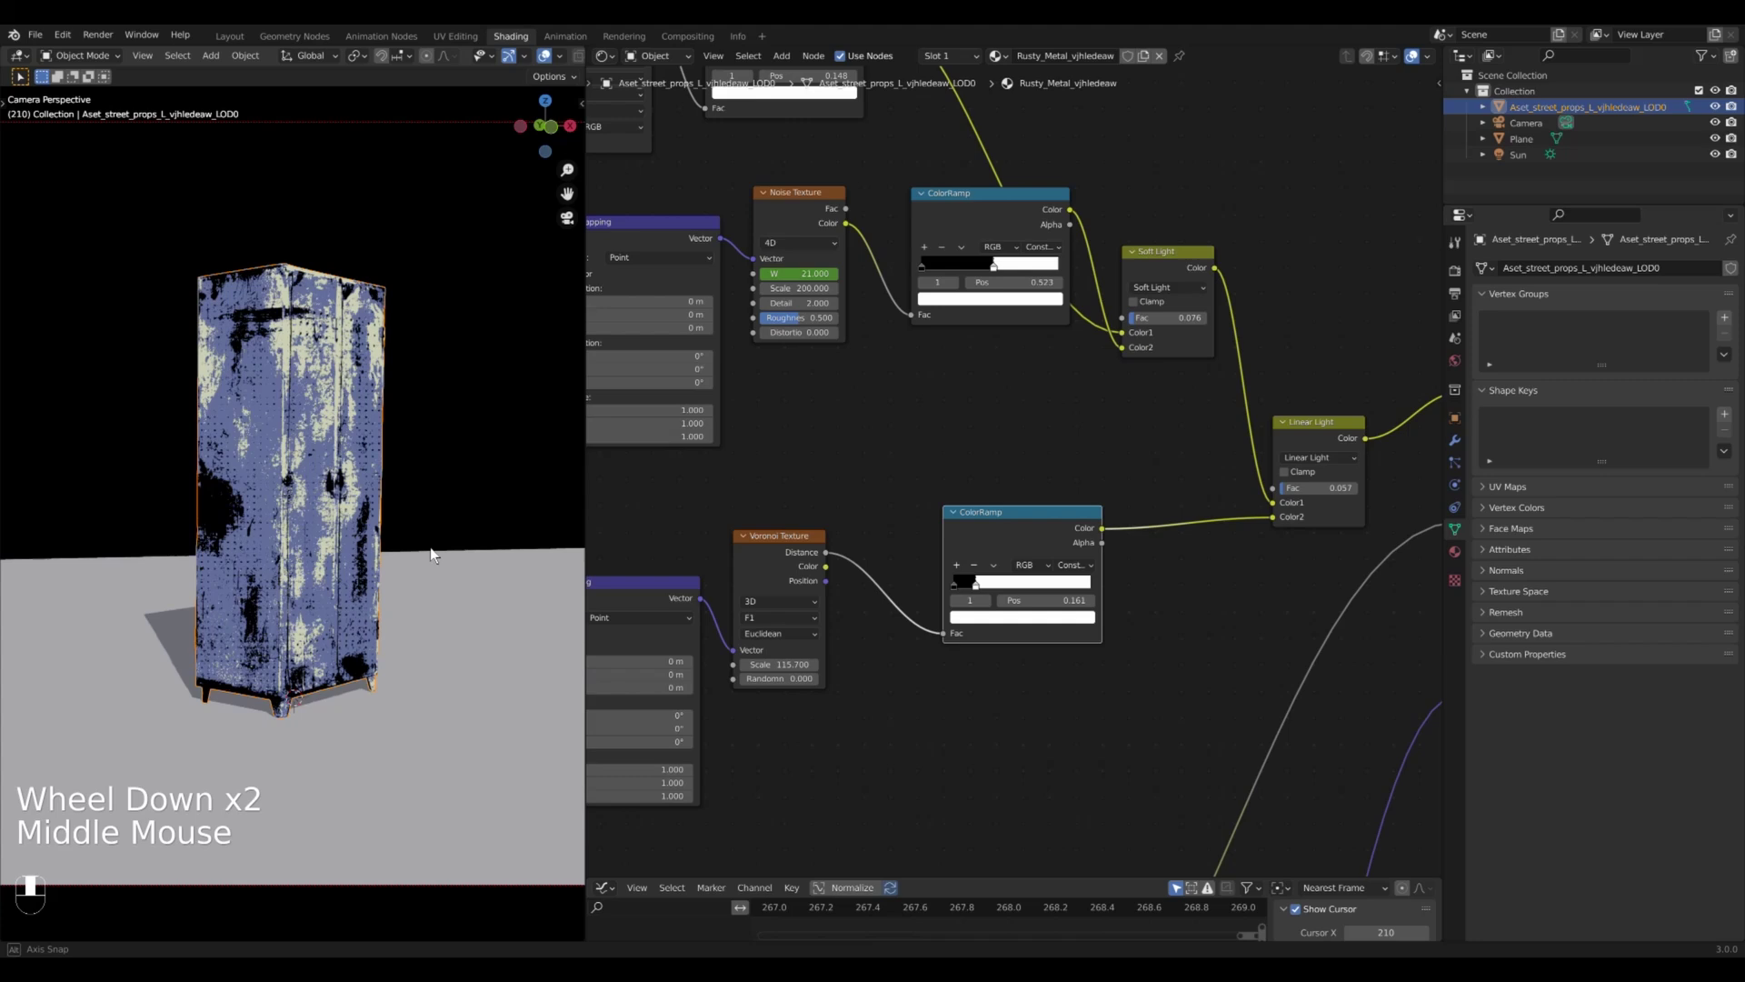
middle_click_drag(273, 478, 314, 477)
scroll(273, 478, "up", 2)
- Duplicate the Voronoi dot chain into a new row below the original
middle_click_drag(827, 615, 886, 600, "shift")
scroll(927, 601, "down", 2)
left_click_drag(927, 598, 682, 465)
key("g")
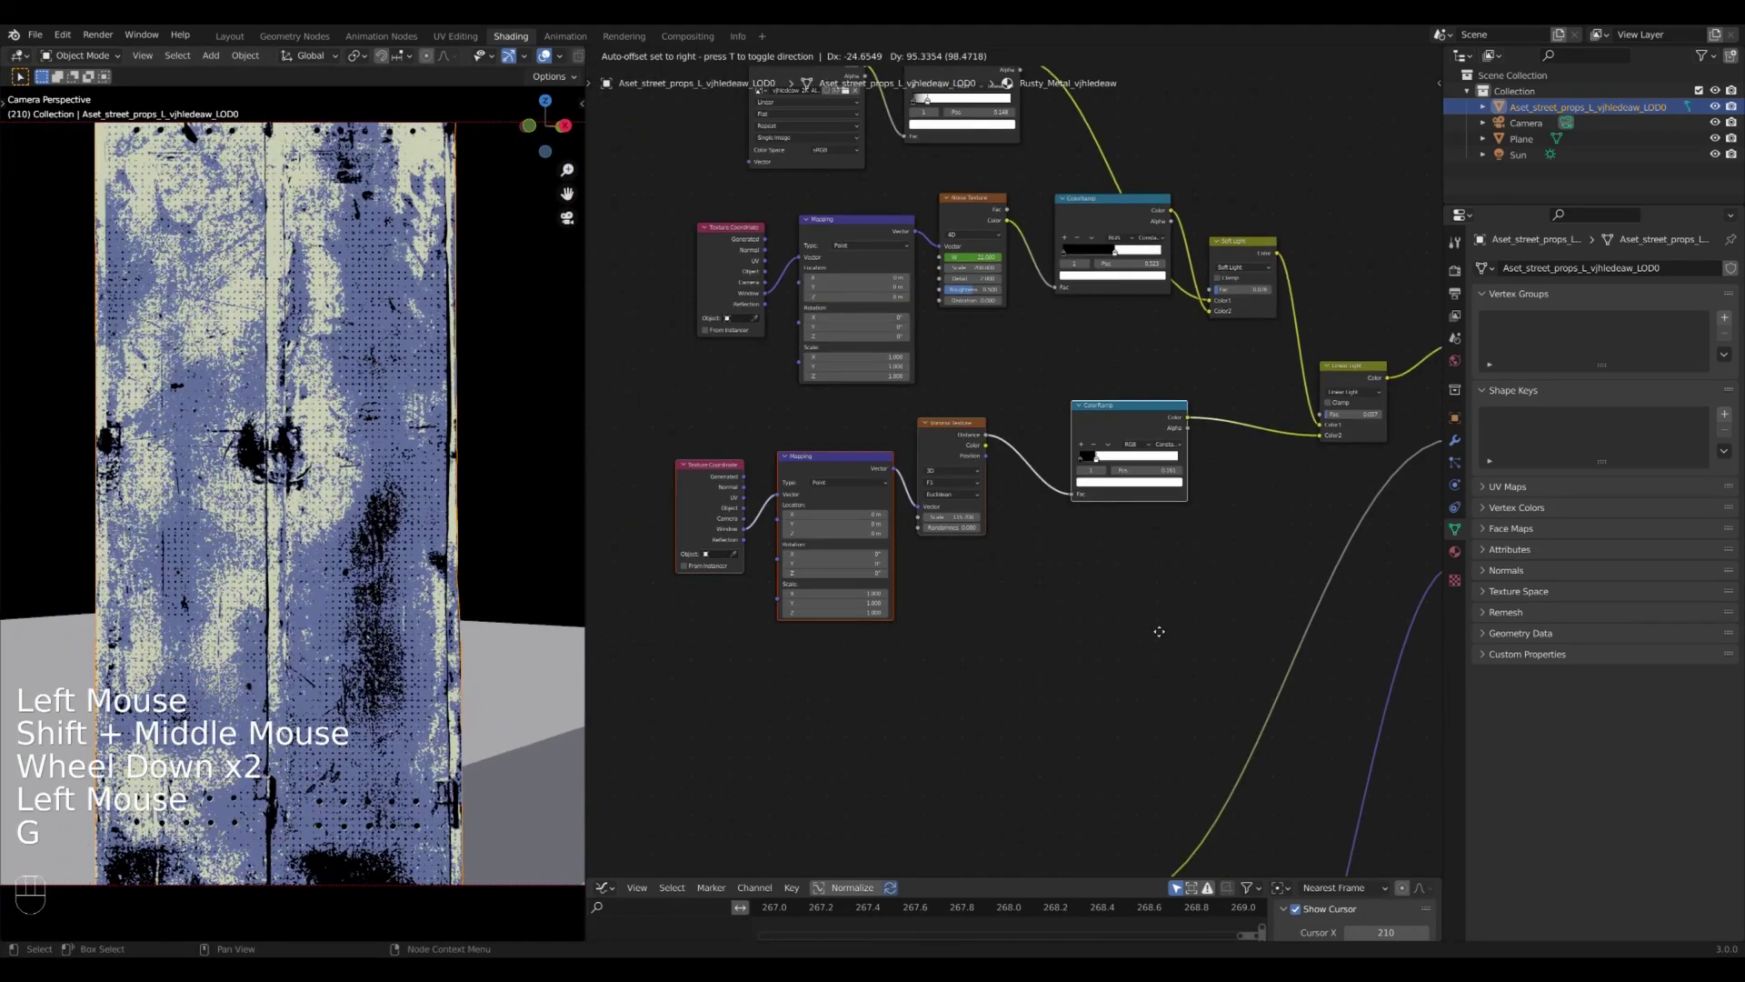
key("shift+d")
left_click(954, 682)
scroll(1010, 666, "up", 2)
- Combine both dot ramps with an Add mix and preview the dots on the locker
middle_click_drag(1170, 607, 1236, 421, "shift")
scroll(1235, 422, "down", 1)
scroll(1111, 498, "up", 2)
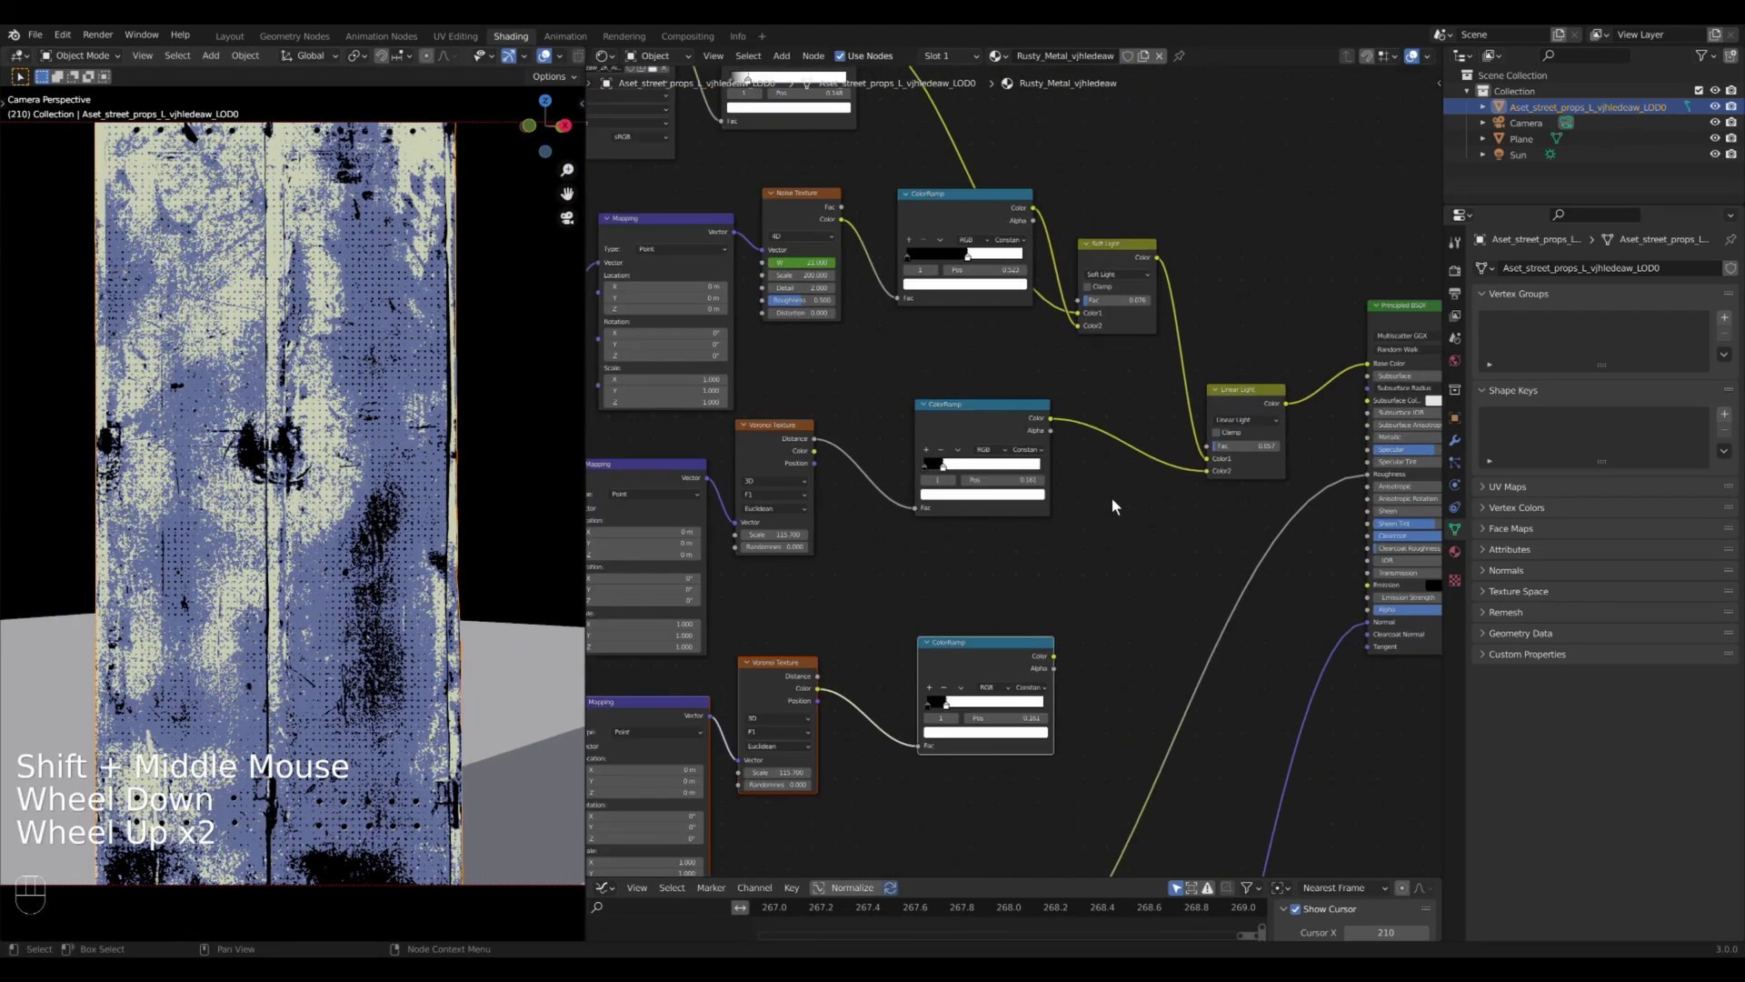
left_click(1265, 558)
left_click(1146, 471)
left_click(1145, 481)
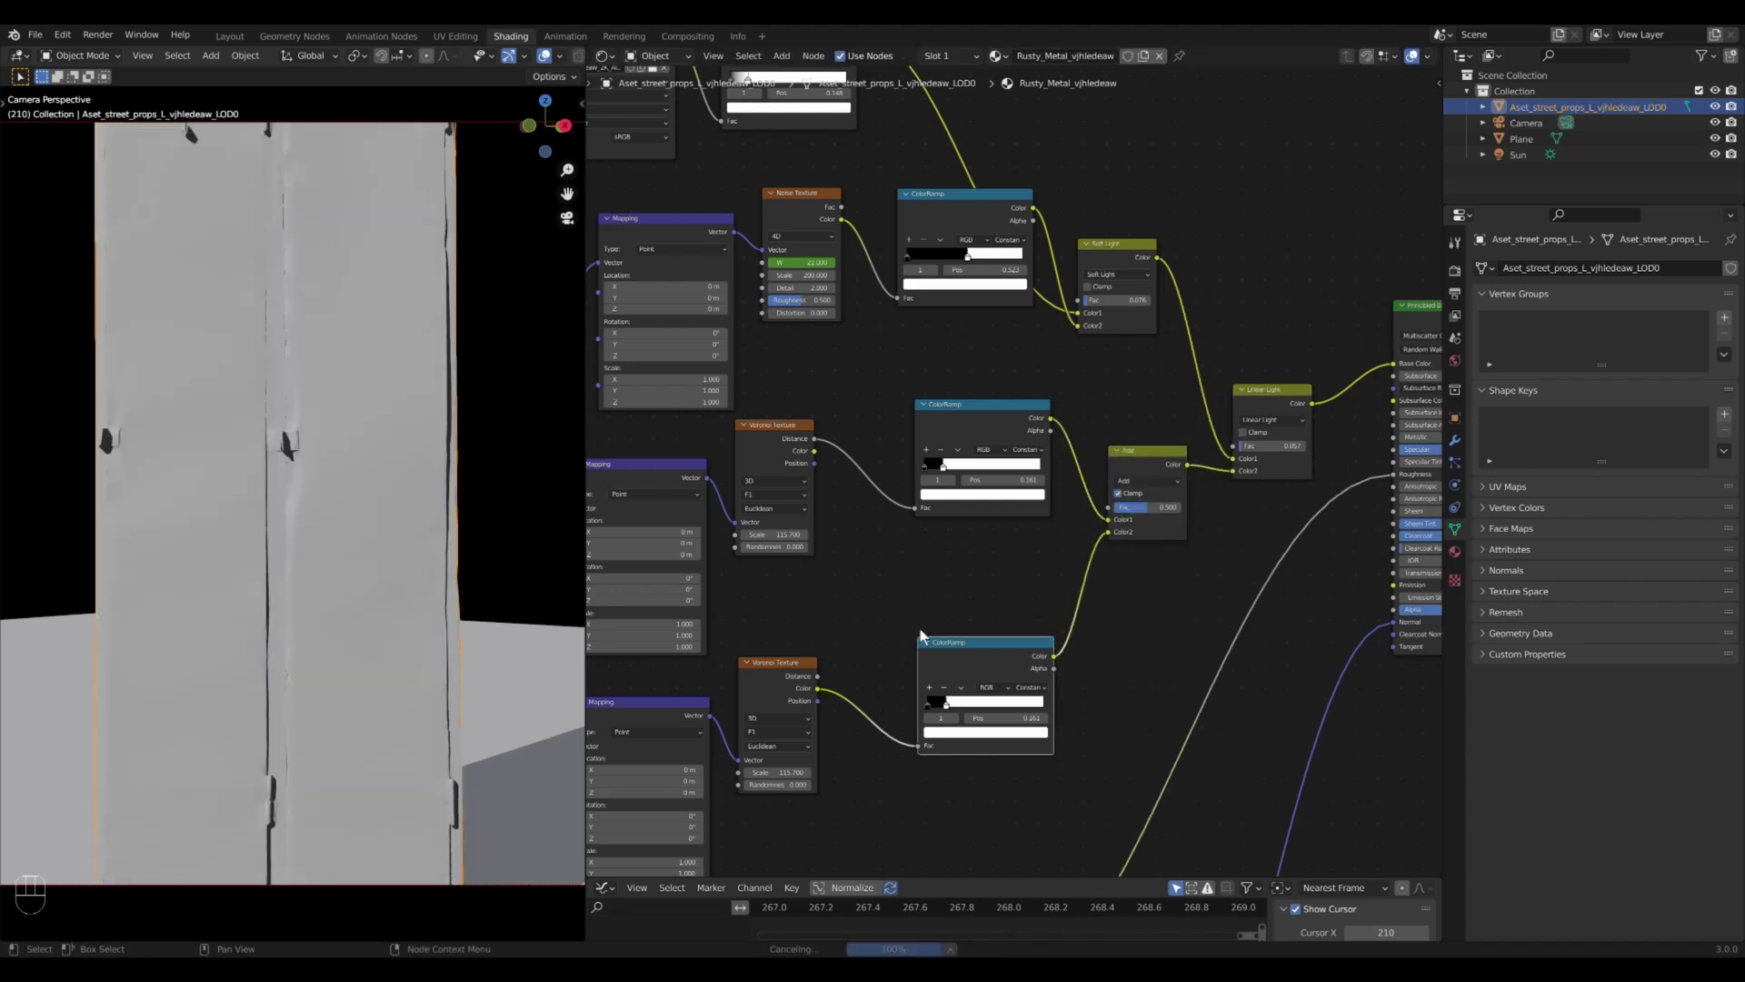
left_click(982, 641, "ctrl+shift")
scroll(922, 636, "up", 1)
- Add a Generator modifier to the lower Voronoi mapping's Z location curve
key("space")
key("space")
middle_click_drag(1036, 637, 916, 665)
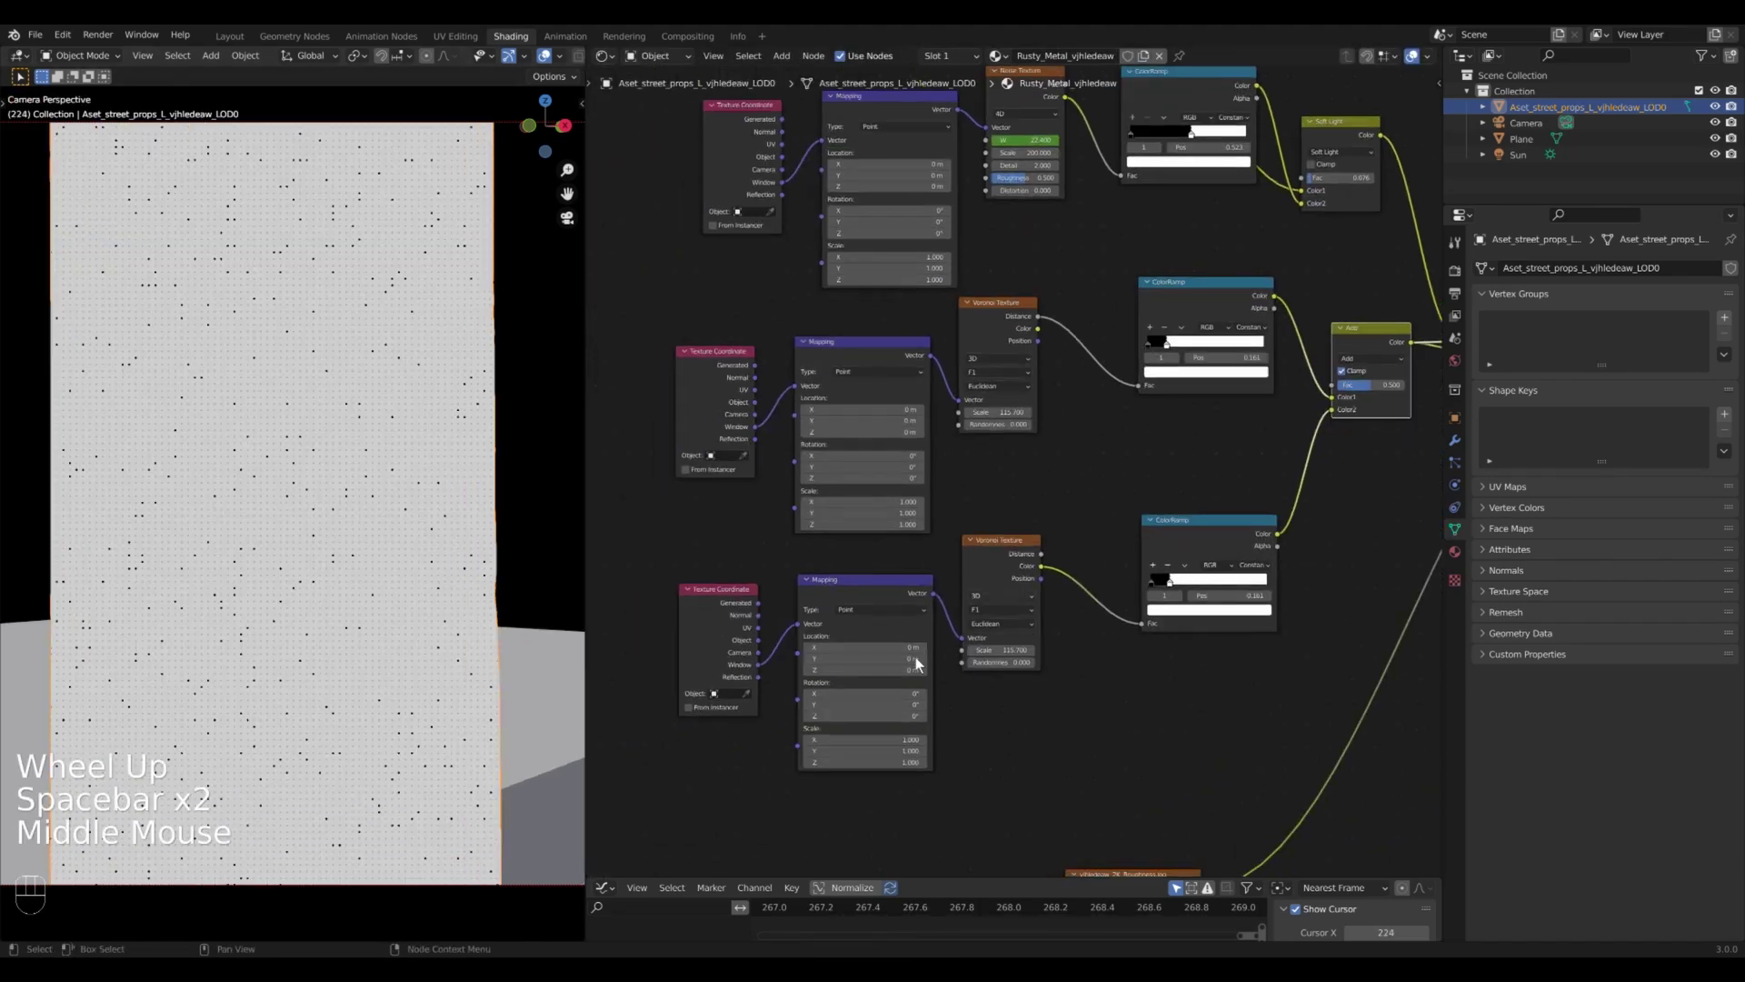
left_click_drag(910, 875, 909, 607)
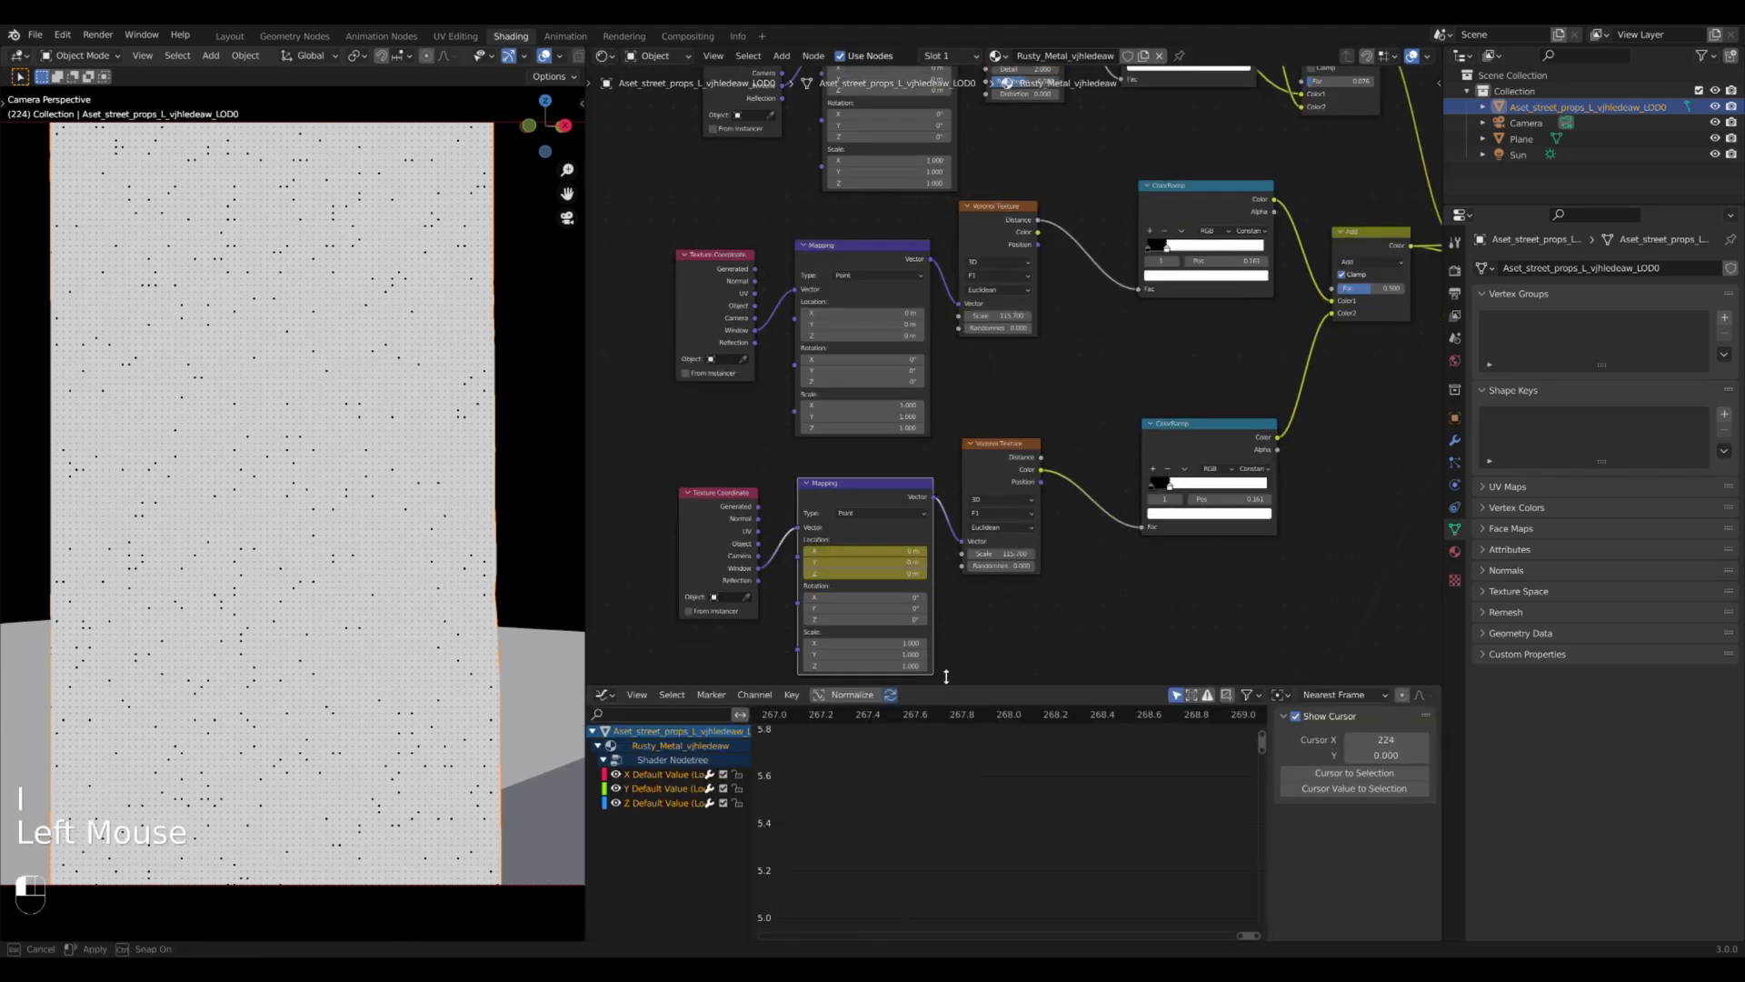
key("x")
key("a")
key("KP_Decimal")
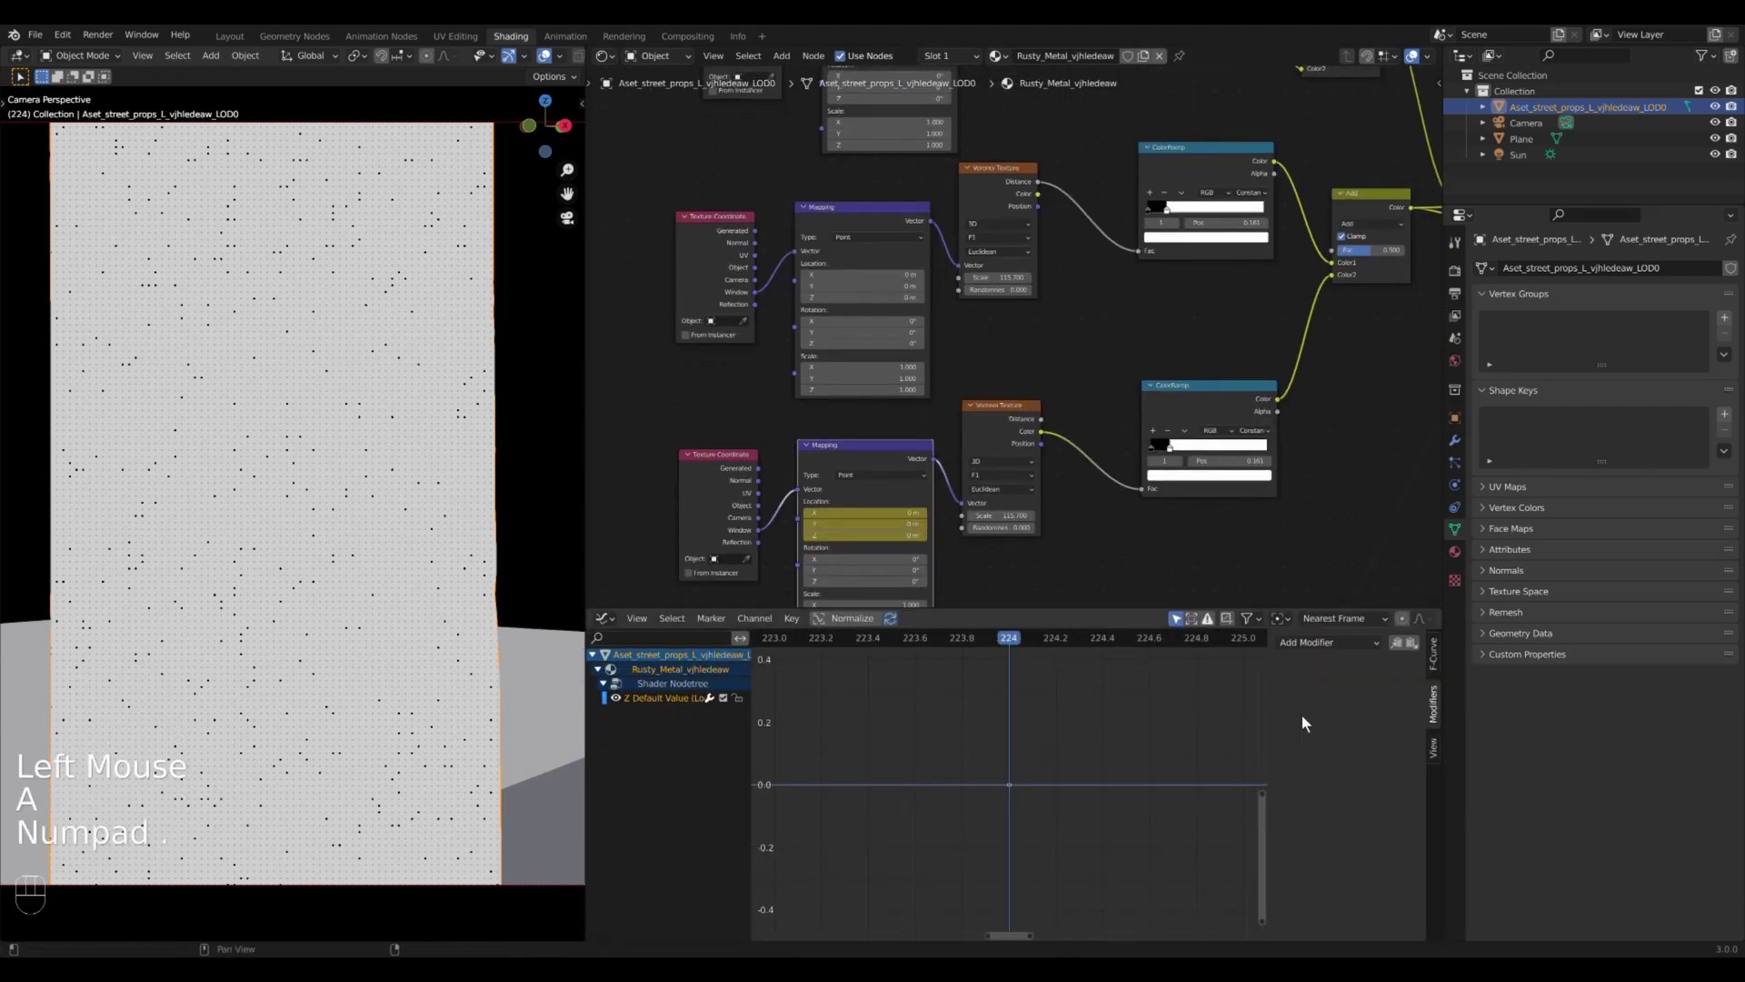
left_click(1329, 642)
left_click(1352, 674)
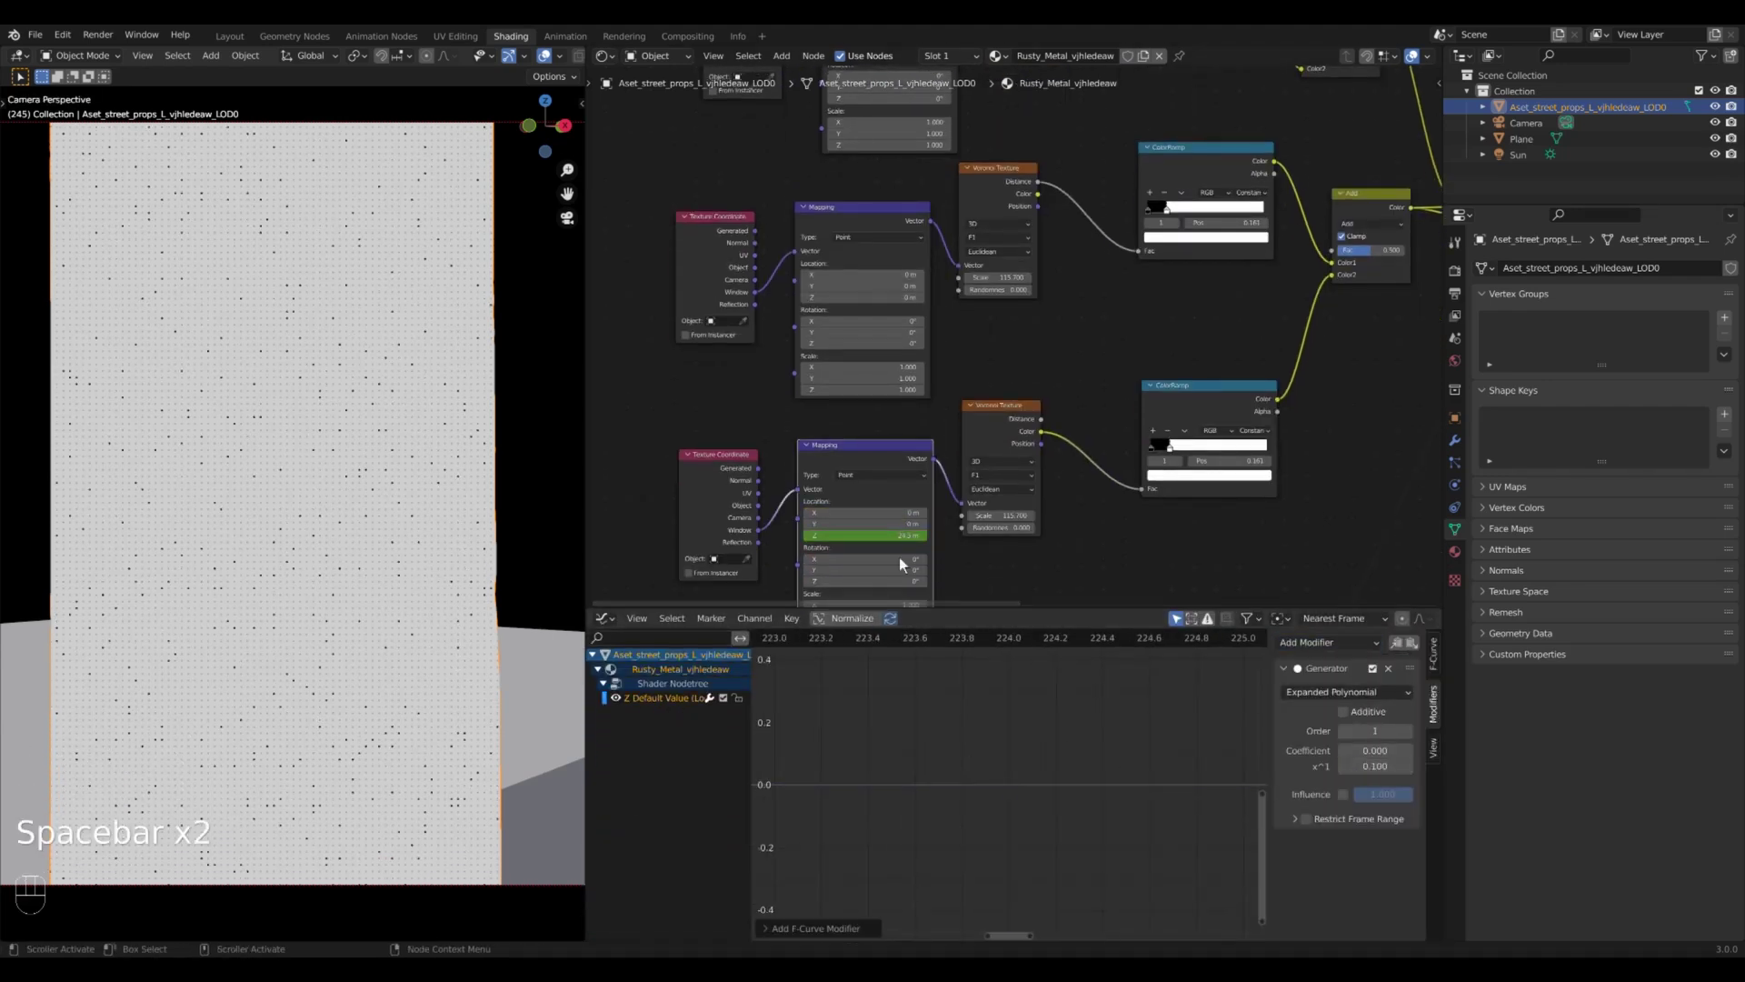
- Step through frames and play the animation to watch the dots drift
key("Right")
key("Right")
key("Right")
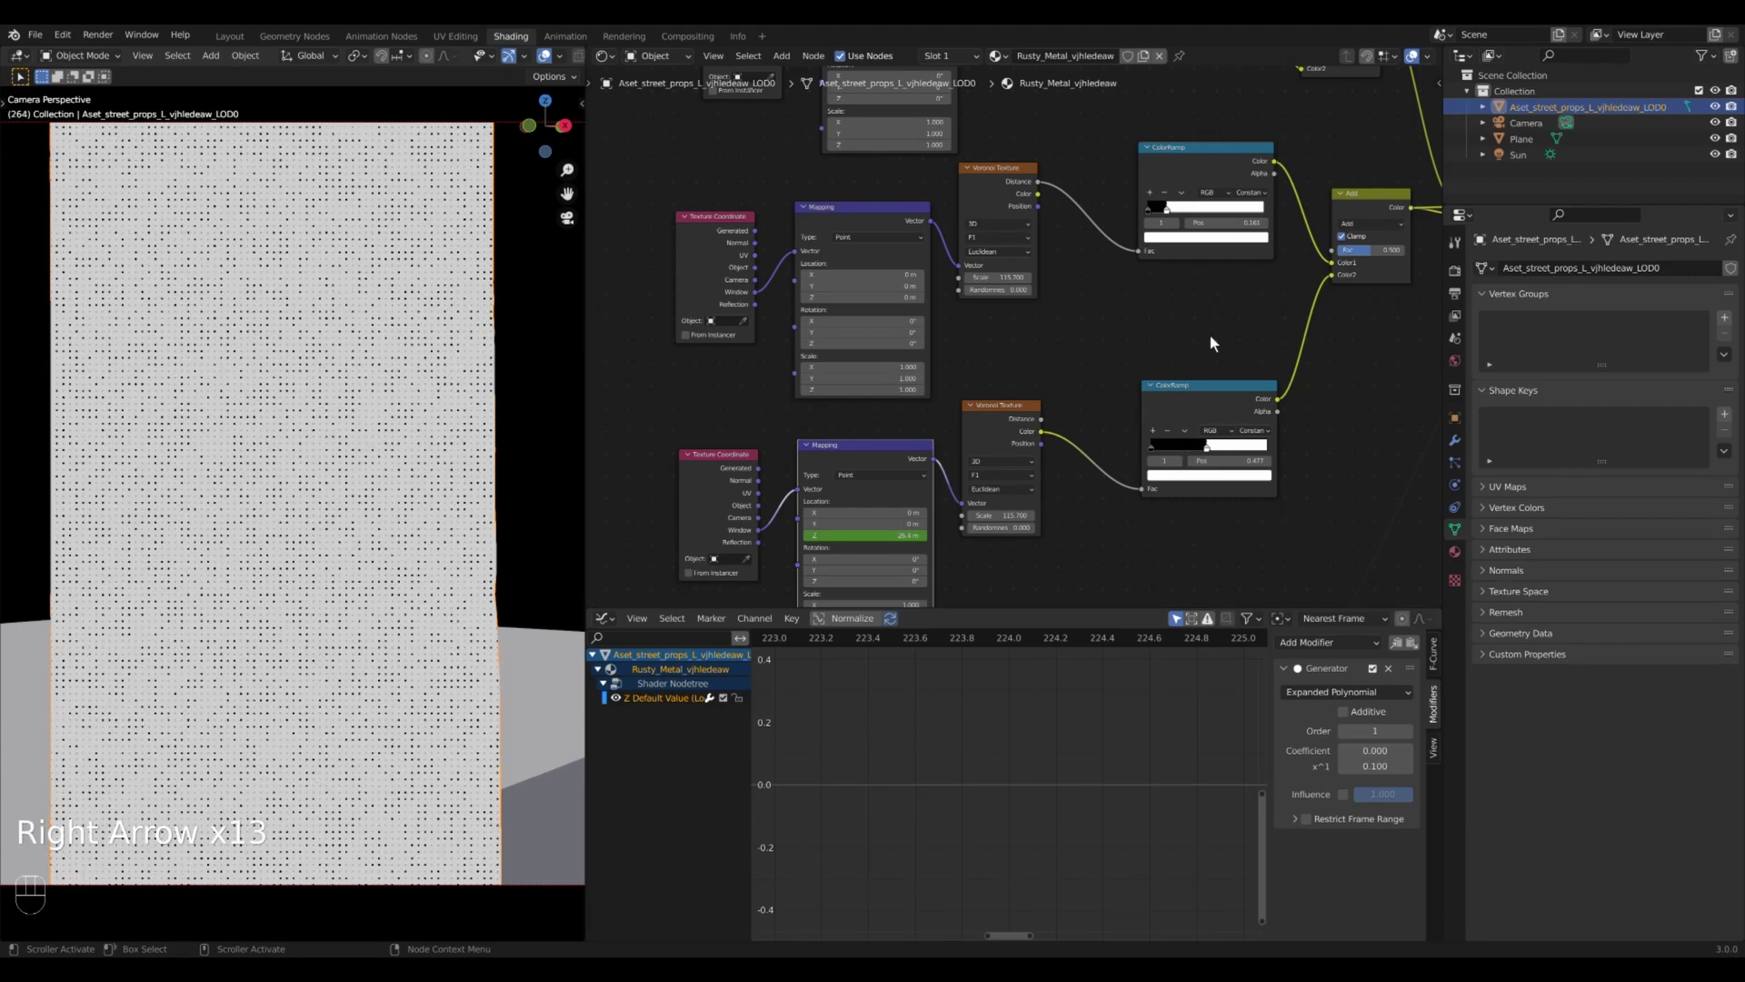
middle_click_drag(1209, 335, 955, 382)
scroll(259, 432, "up", 2)
scroll(260, 432, "down", 4)
middle_click_drag(1091, 342, 886, 410)
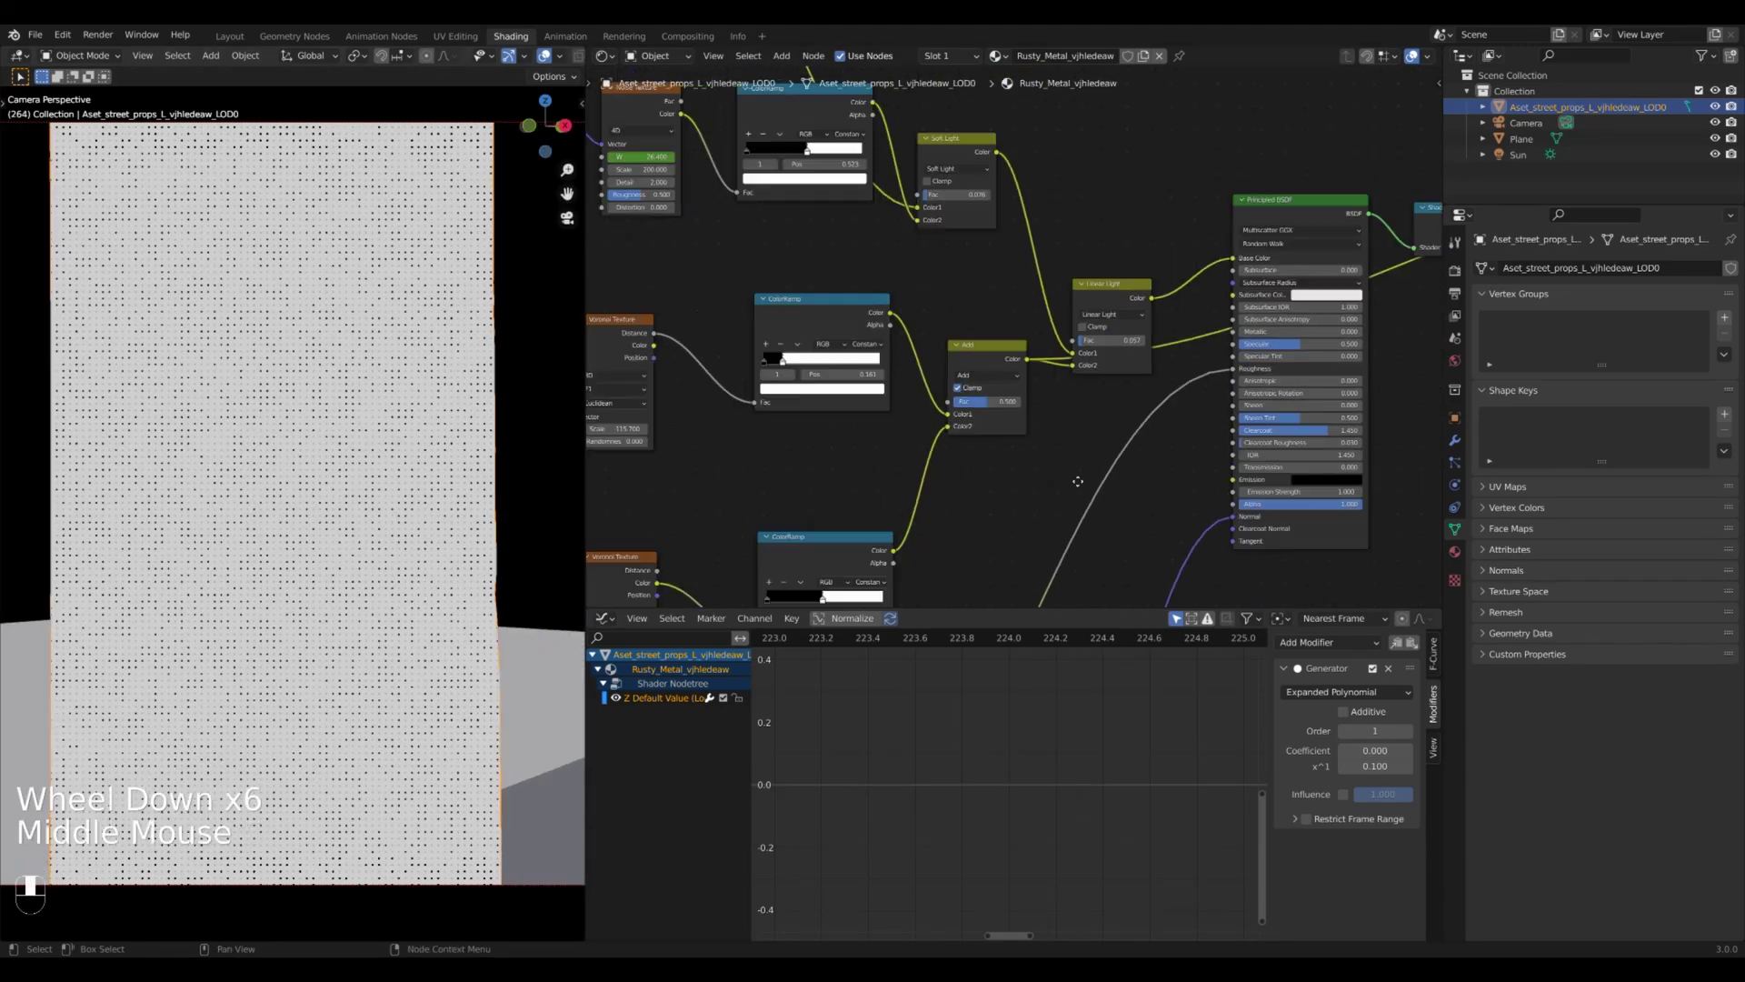
right_click(1350, 668, "ctrl")
scroll(309, 601, "up", 2)
key("space")
scroll(310, 602, "down", 1)
- Preview the animation frame by frame and orbit to see the whole locker
key("space")
key("Right")
key("Right")
key("Right")
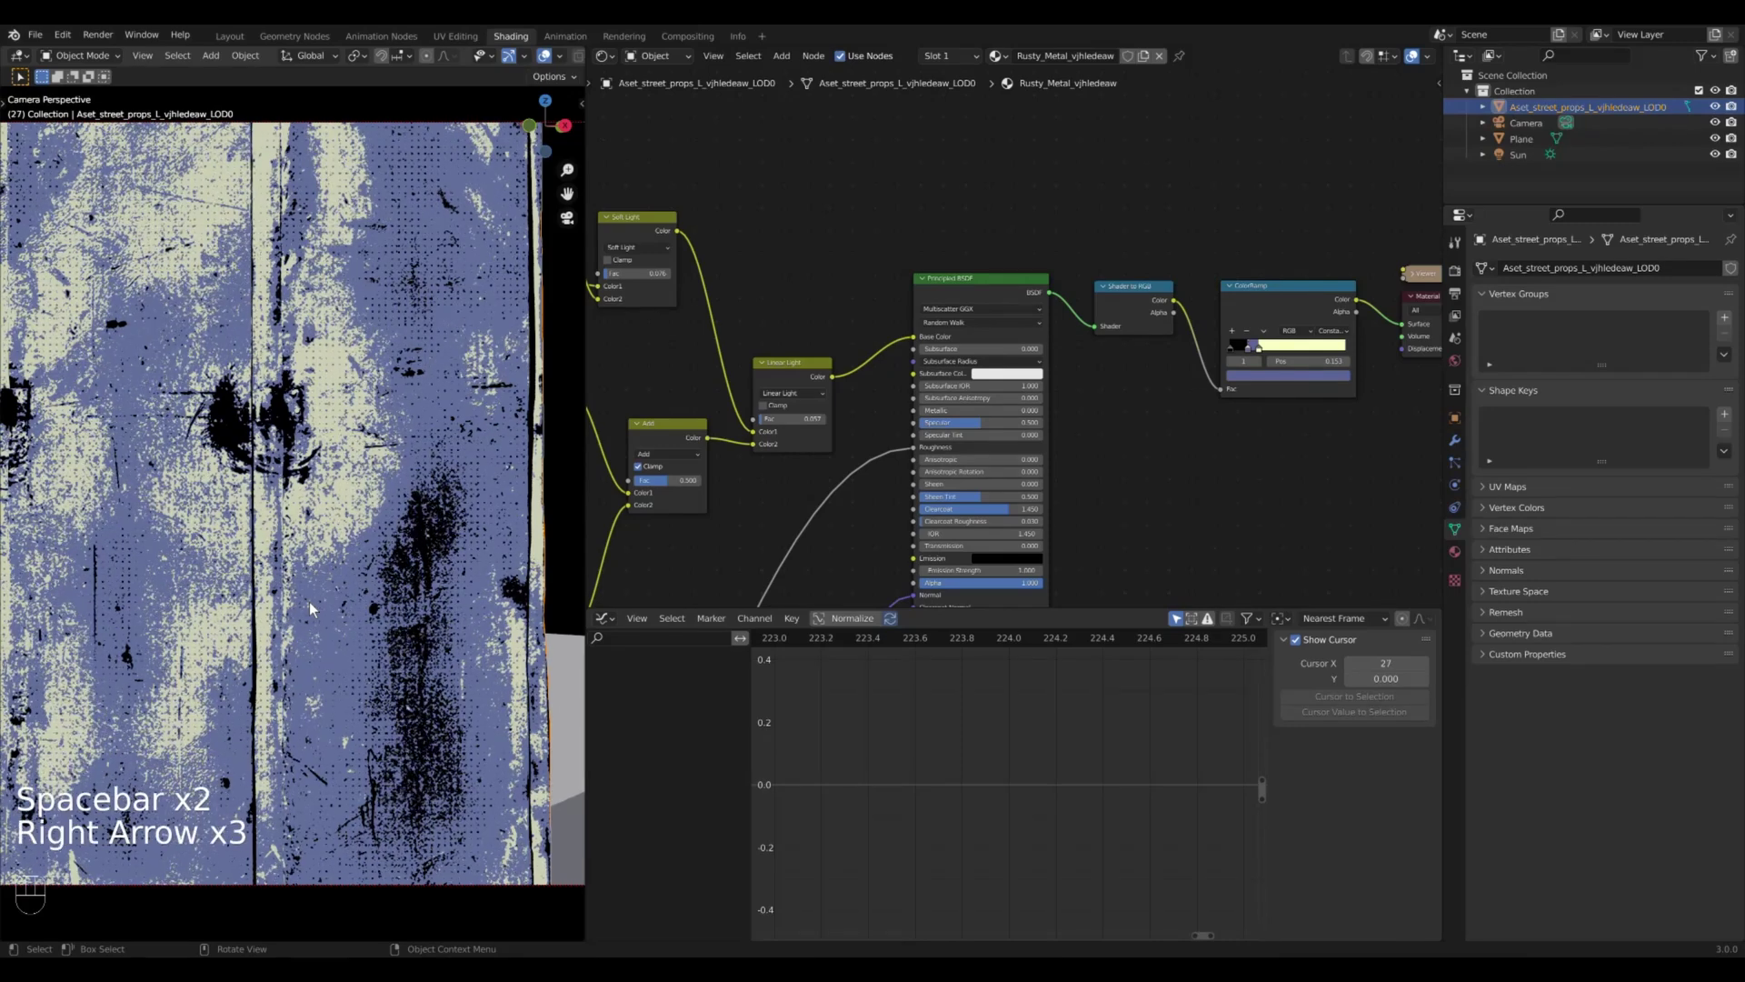
key("Right")
key("Right")
key("Right")
key("Right")
key("Right")
key("Right")
key("Right")
key("Right")
key("Right")
key("Right")
key("Right")
key("space")
key("space")
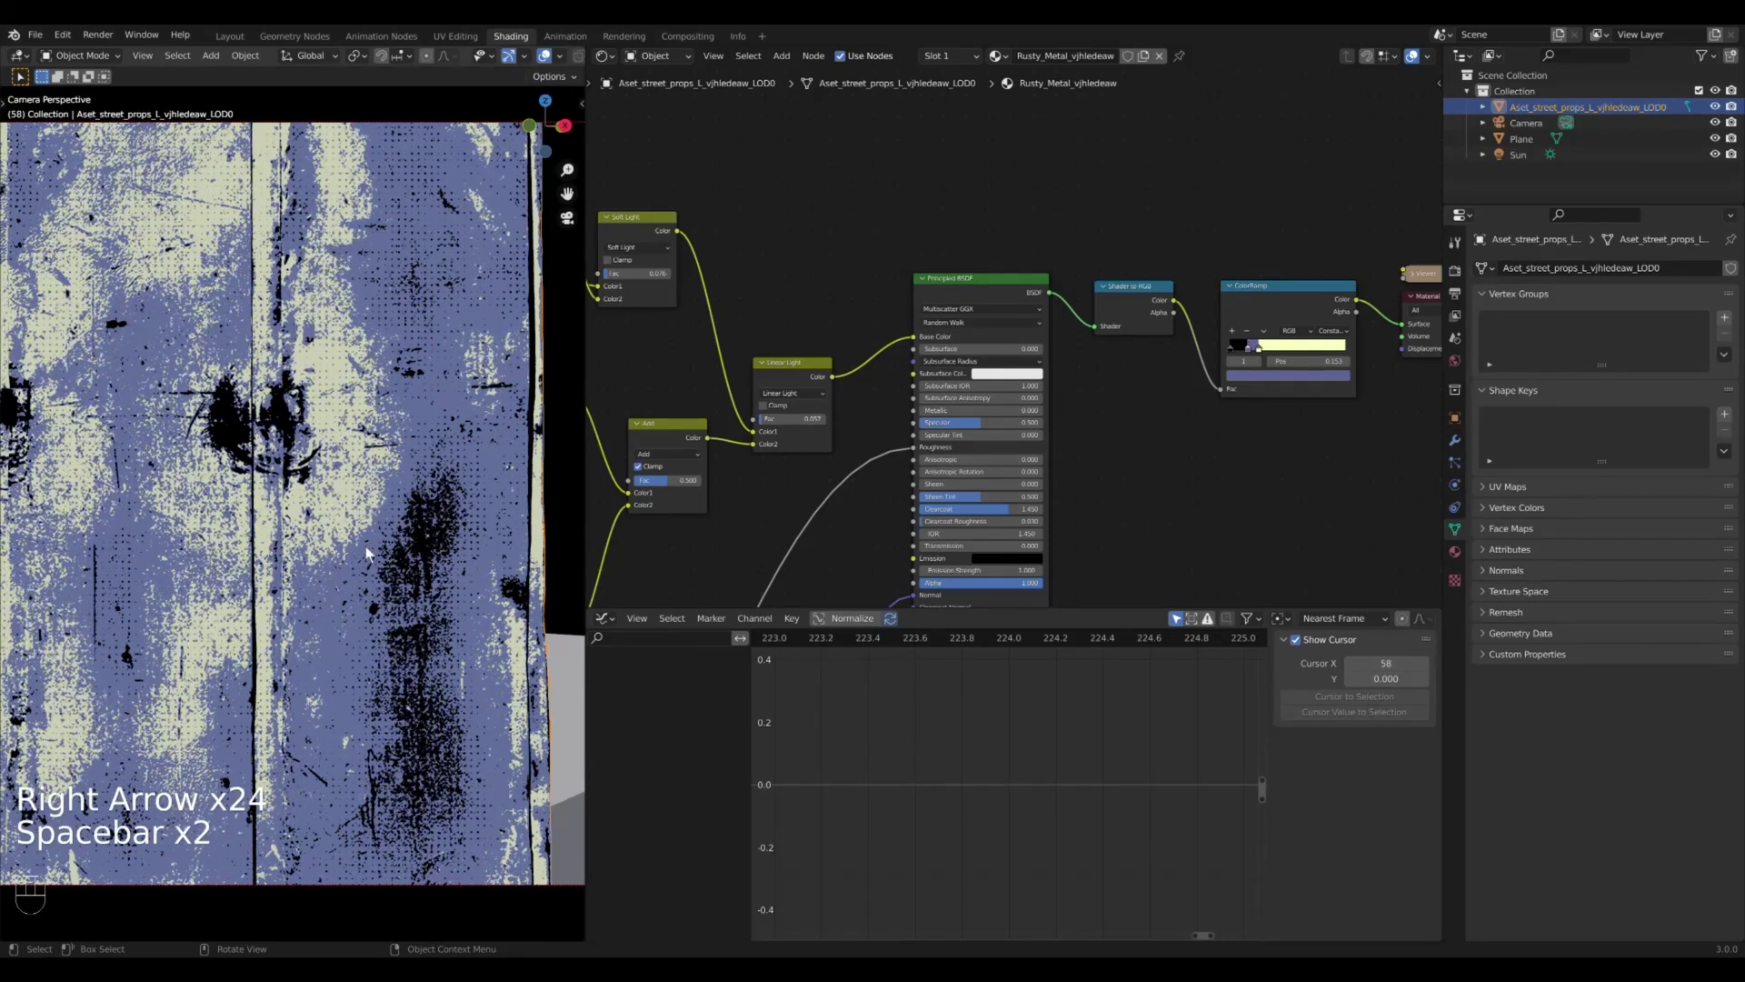
scroll(309, 602, "down", 3)
scroll(310, 602, "up", 1)
middle_click_drag(310, 601, 580, 466)
scroll(955, 409, "down", 3)
- Move the locker's texture nodes aside, group them, and rename the group's color input
left_click_drag(763, 231, 1050, 413)
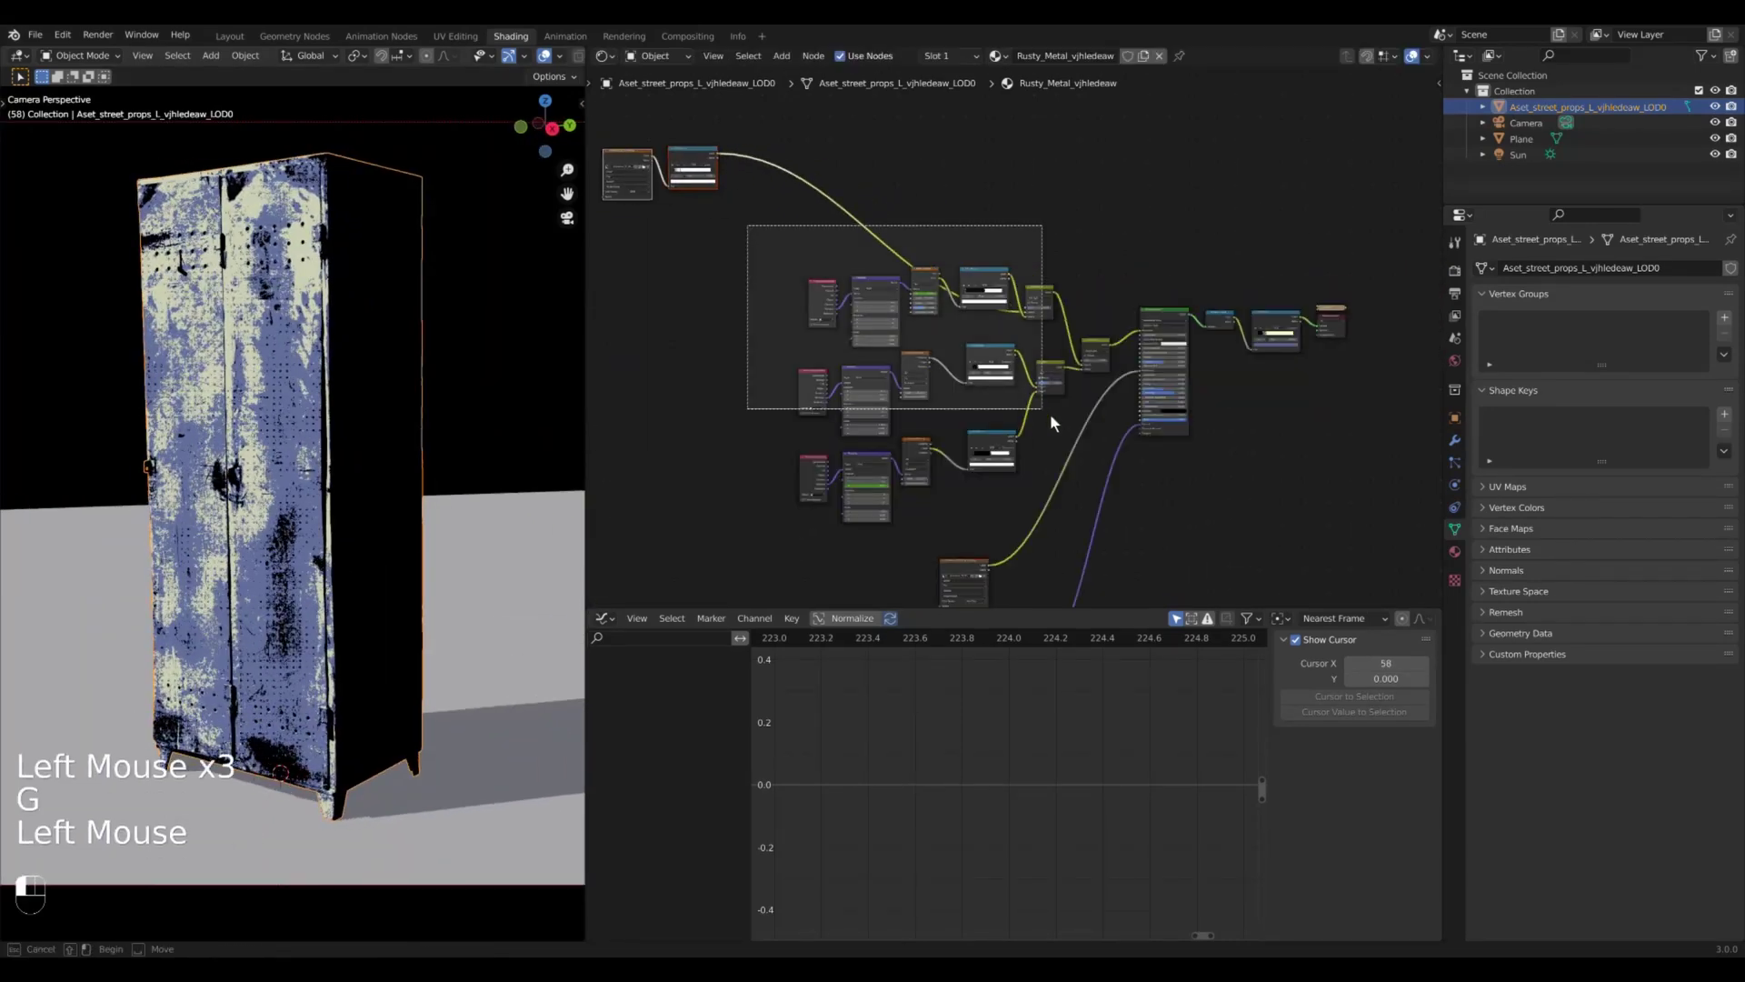
key("g")
left_click(1121, 526)
middle_click_drag(1122, 526, 1023, 409)
scroll(1176, 521, "up", 2)
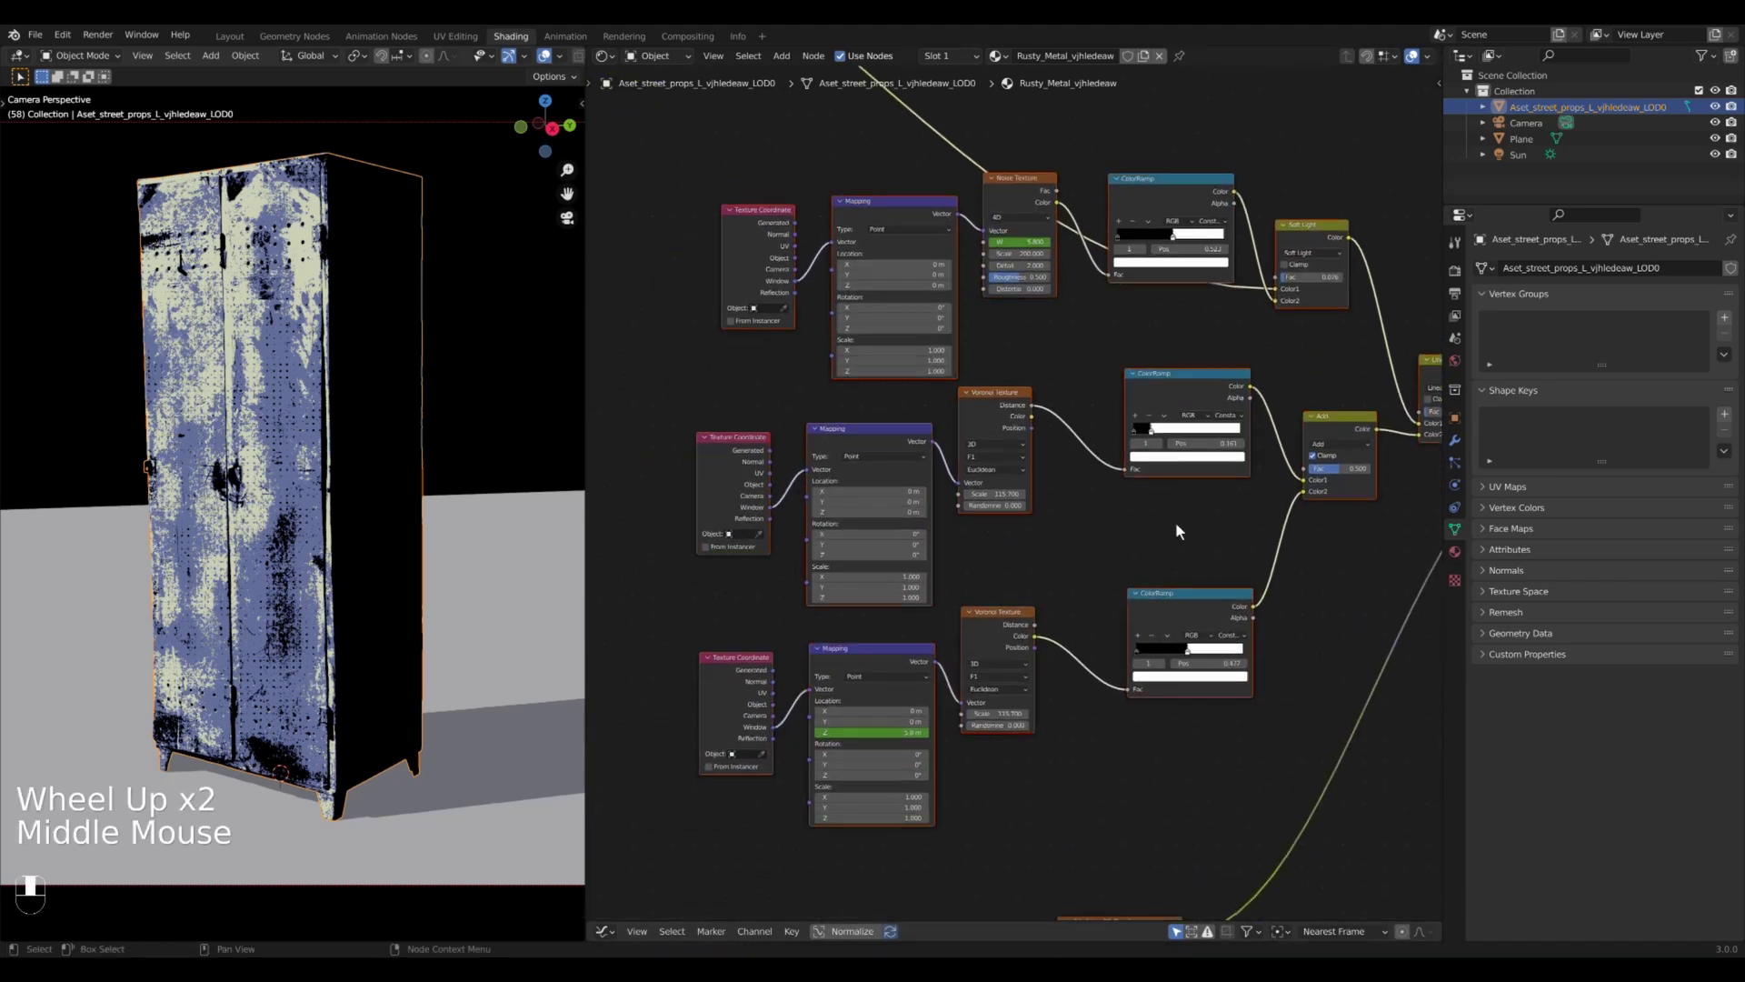
key("ctrl+g")
scroll(1197, 398, "down", 1)
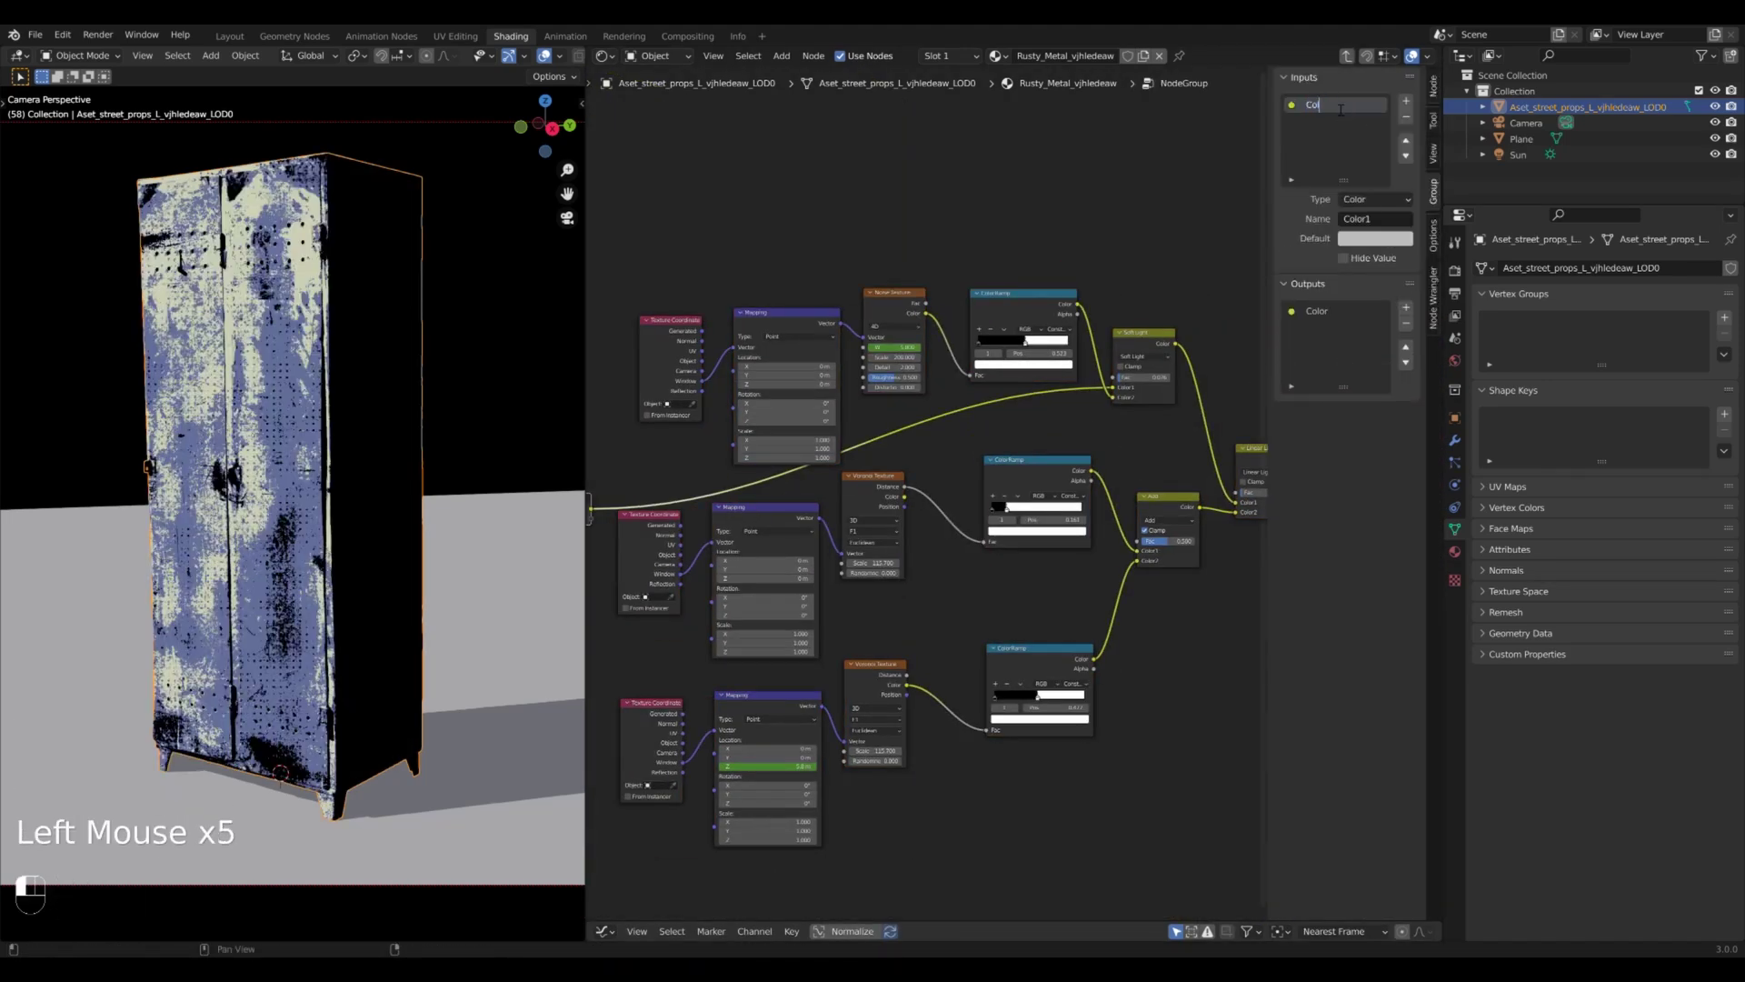
key("n")
key("Tab")
double_click(1349, 190)
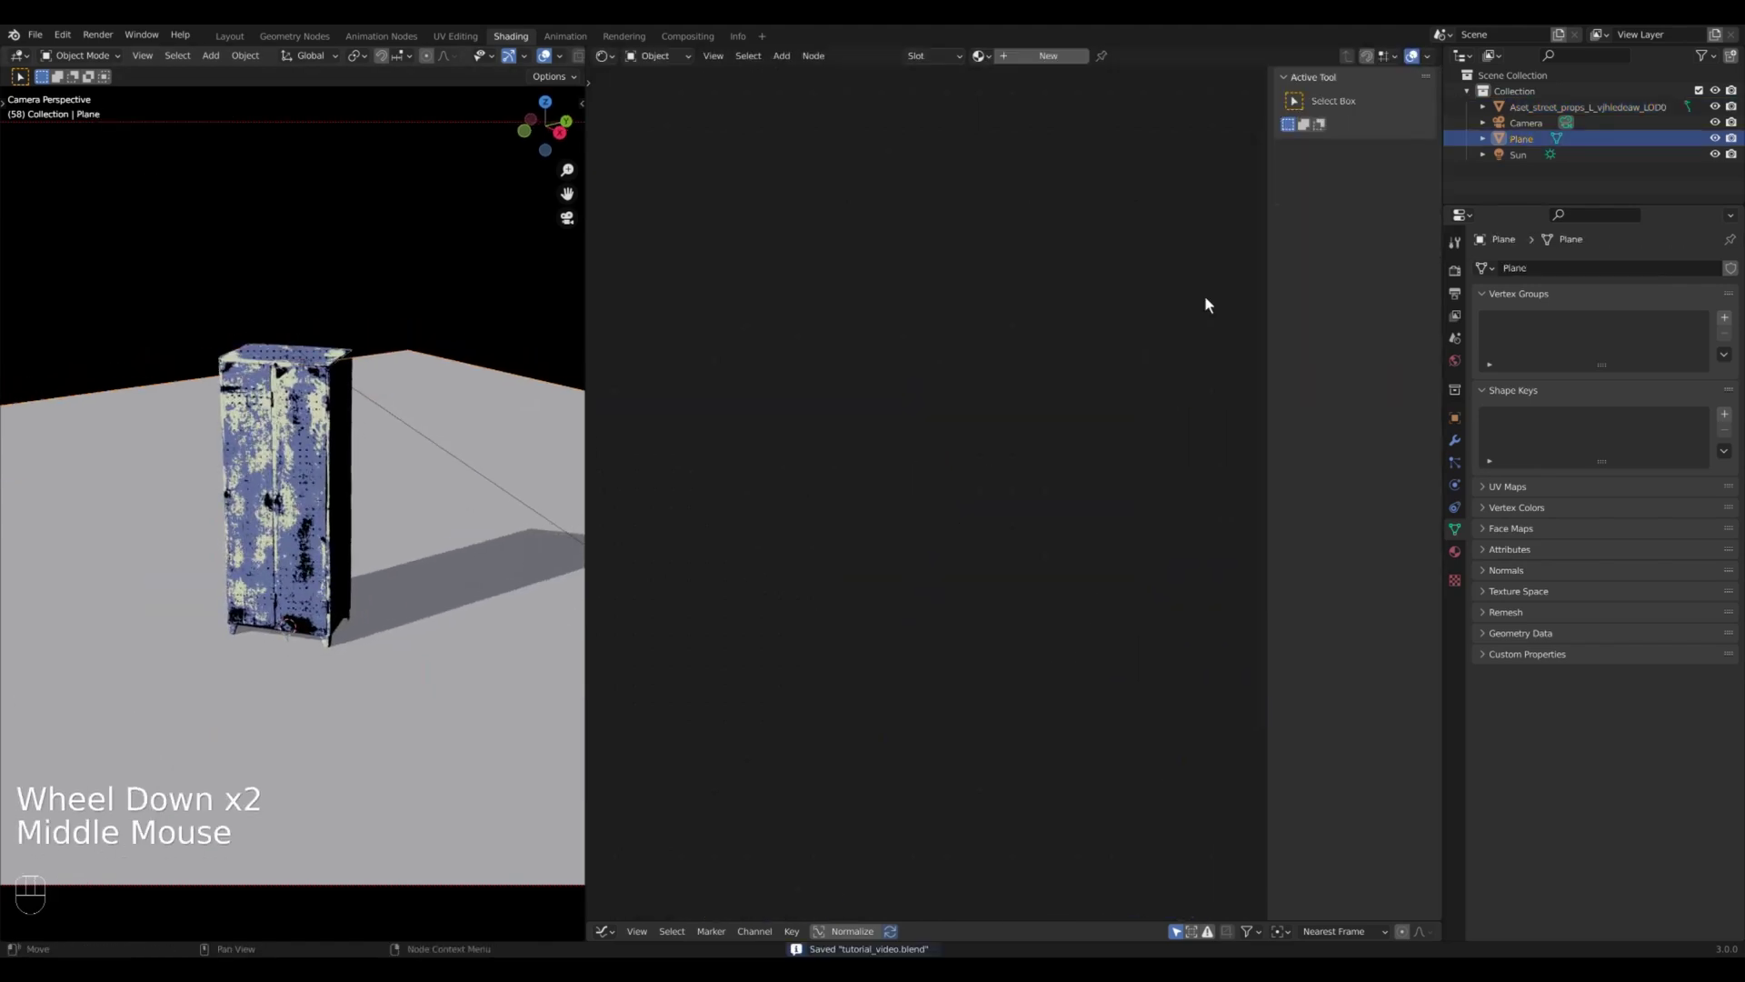
- Give the floor plane the Cube_Pattern material and add the Stylized Texture group
left_click(1017, 80)
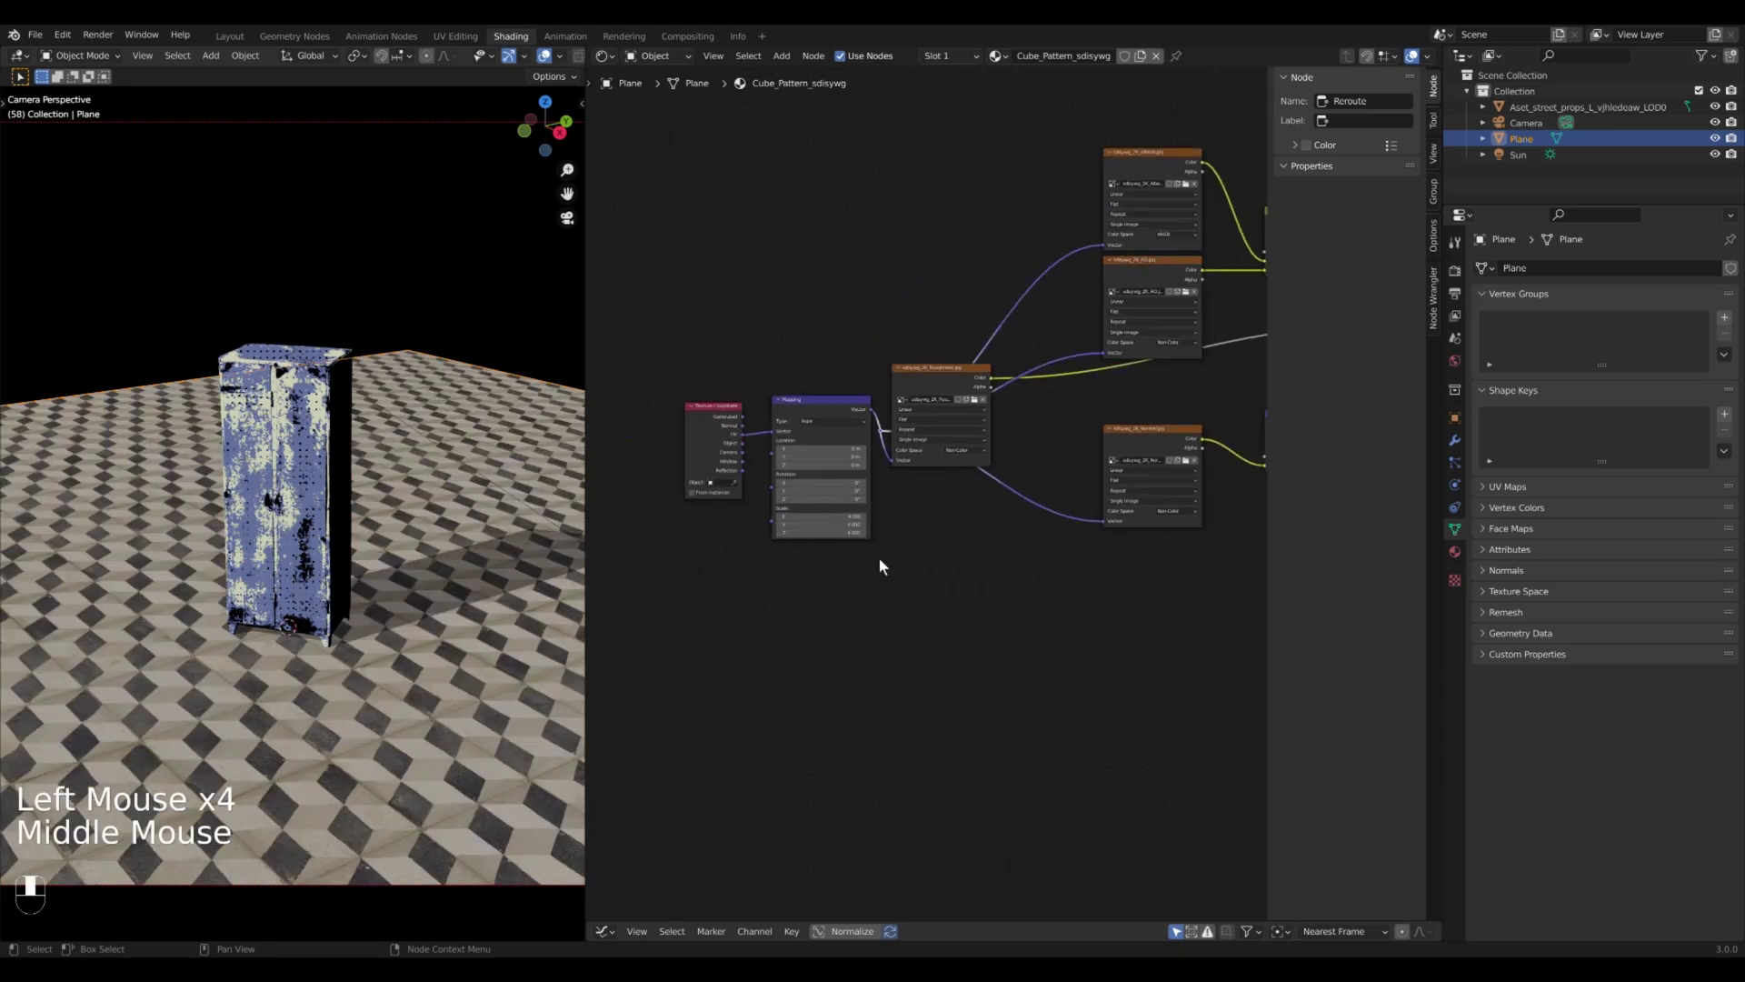
scroll(1055, 426, "down", 3)
key("g")
scroll(873, 479, "up", 4)
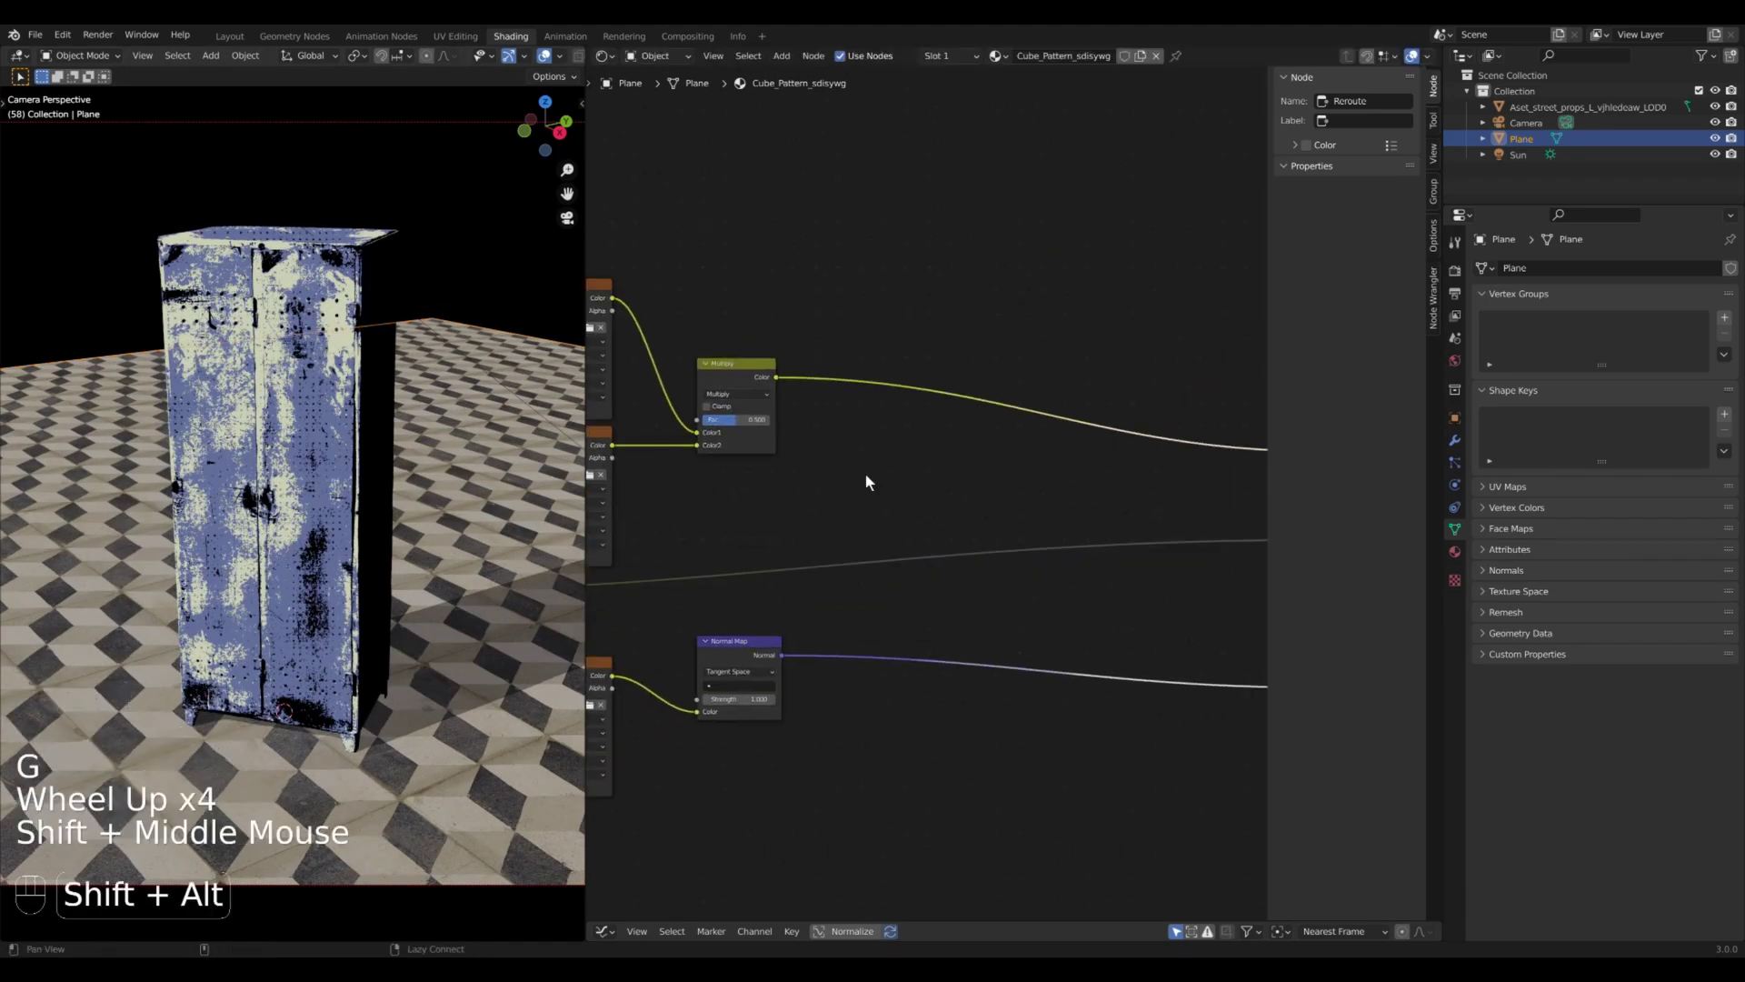
key("shift+a")
left_click(1010, 603)
scroll(955, 546, "down", 2)
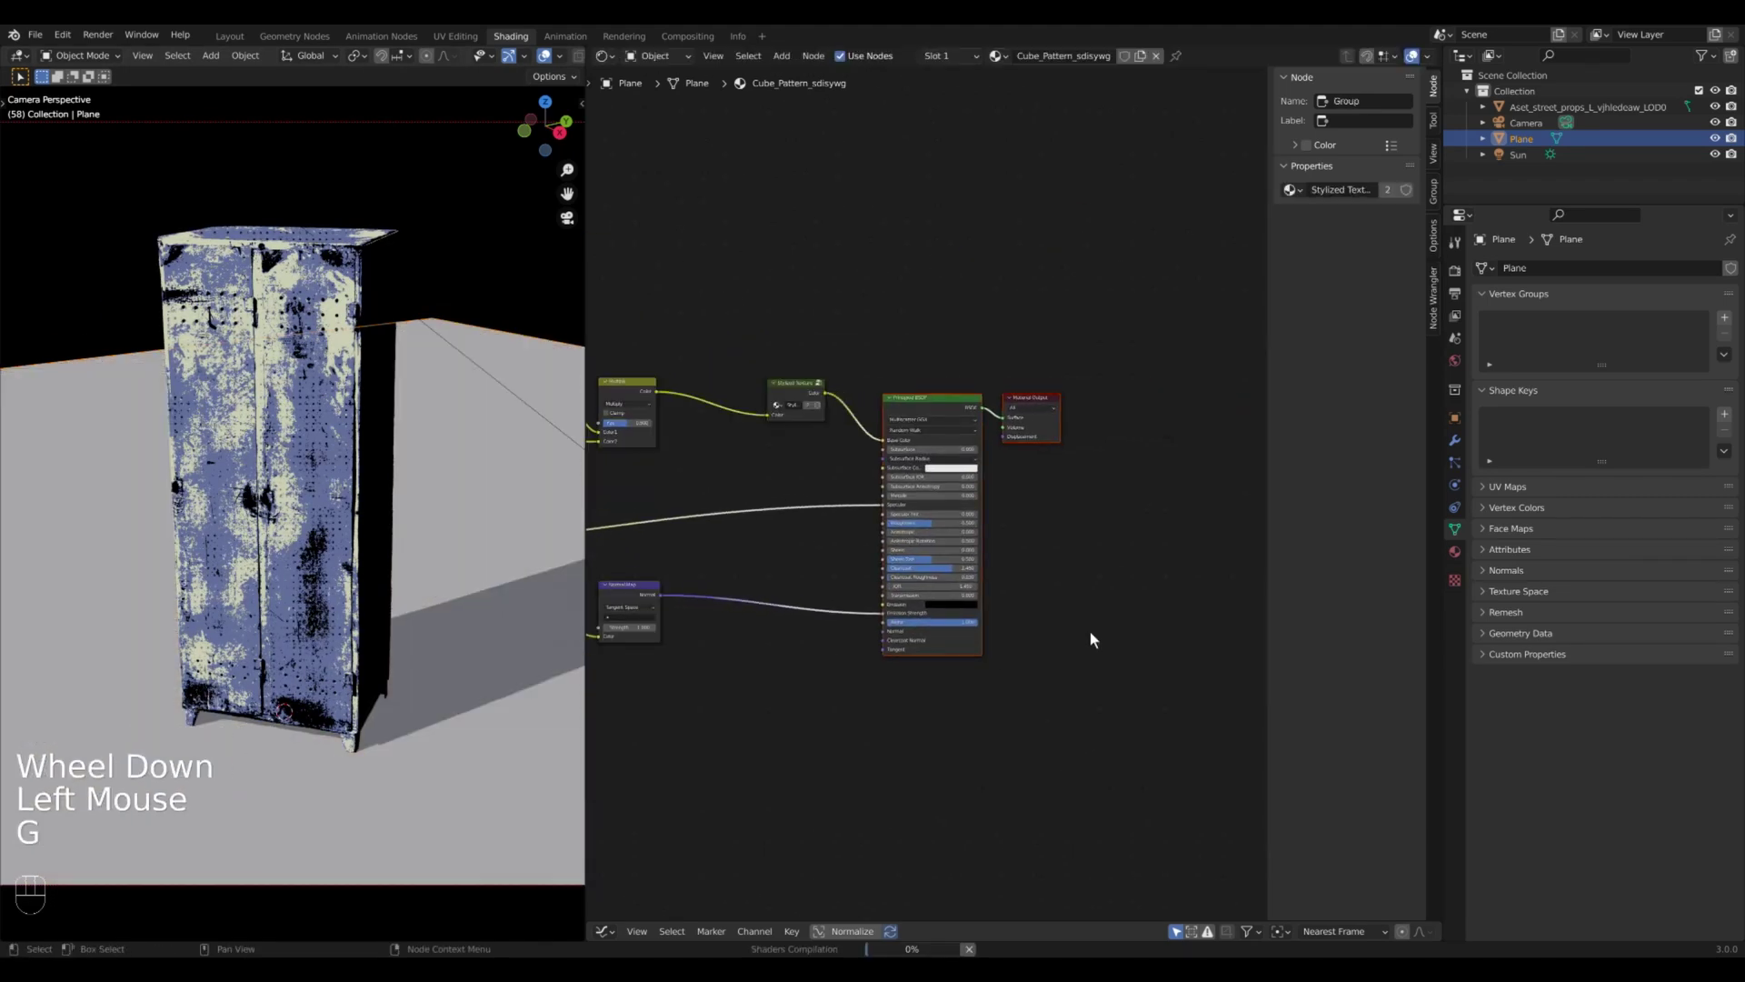
- Insert a Shader to RGB node between the shader and the material output
left_click(1172, 409)
key("n")
scroll(1149, 436, "up", 3)
middle_click_drag(1149, 435, 1037, 450)
scroll(1036, 450, "up", 2)
middle_click_drag(1037, 450, 969, 459)
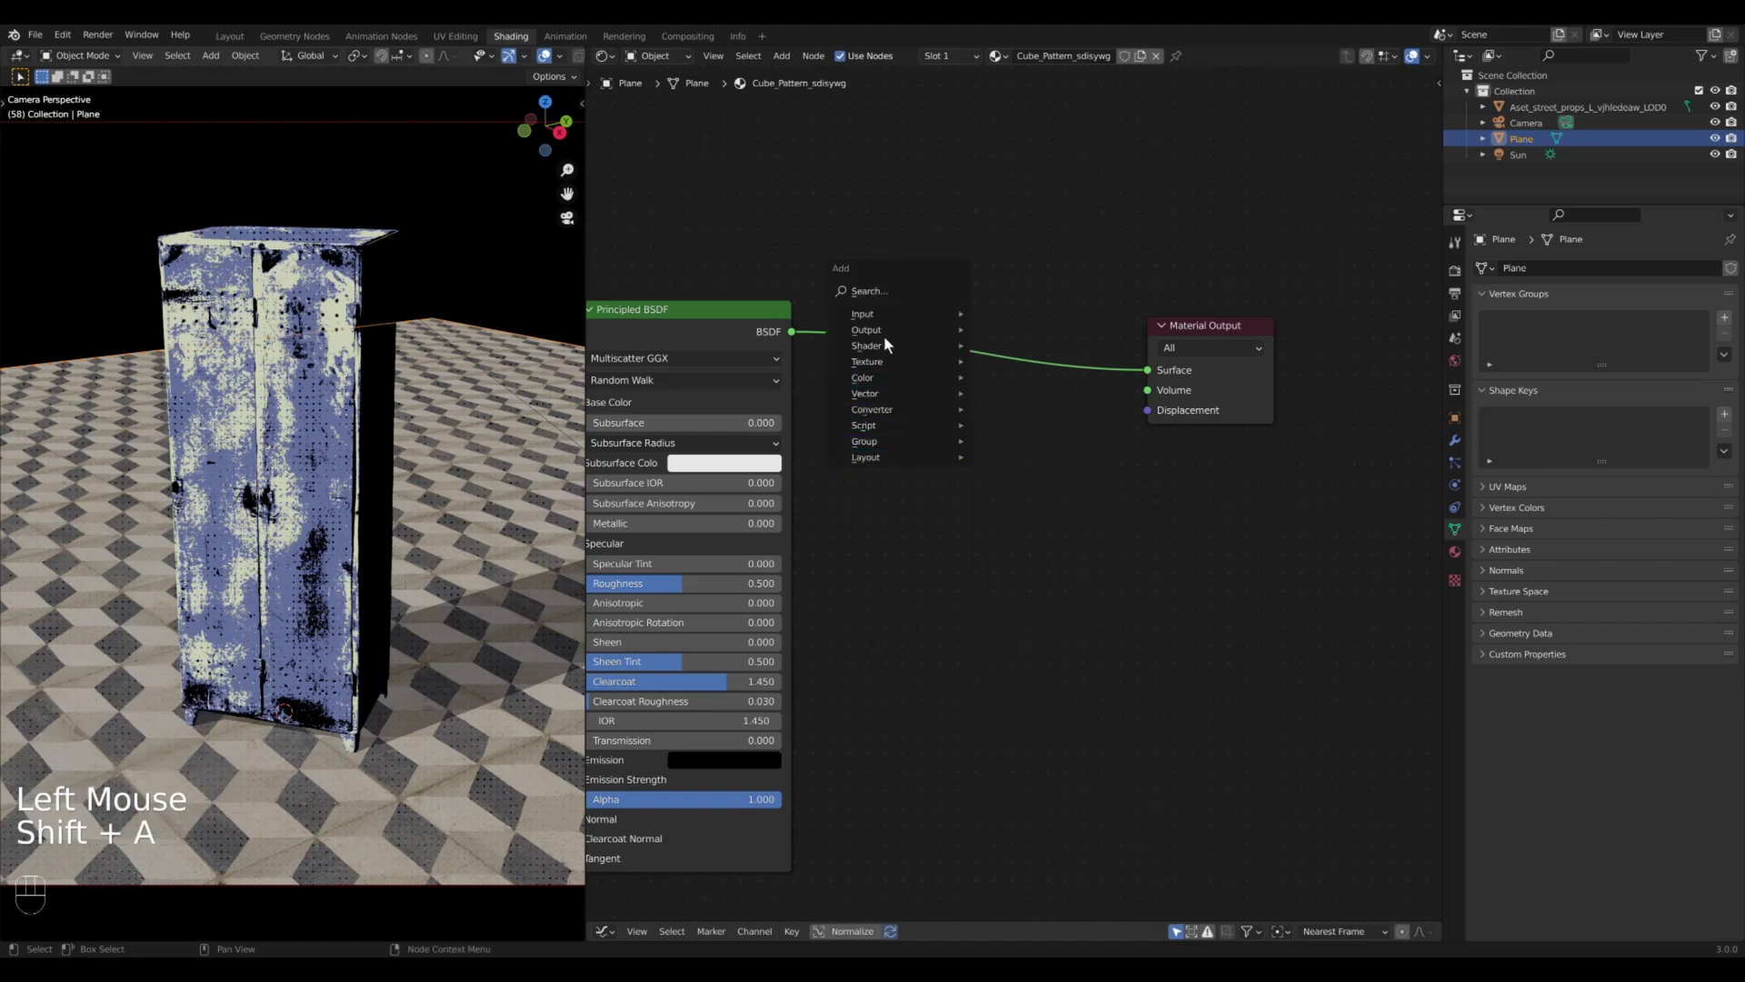
key("Down")
key("Down")
key("Return")
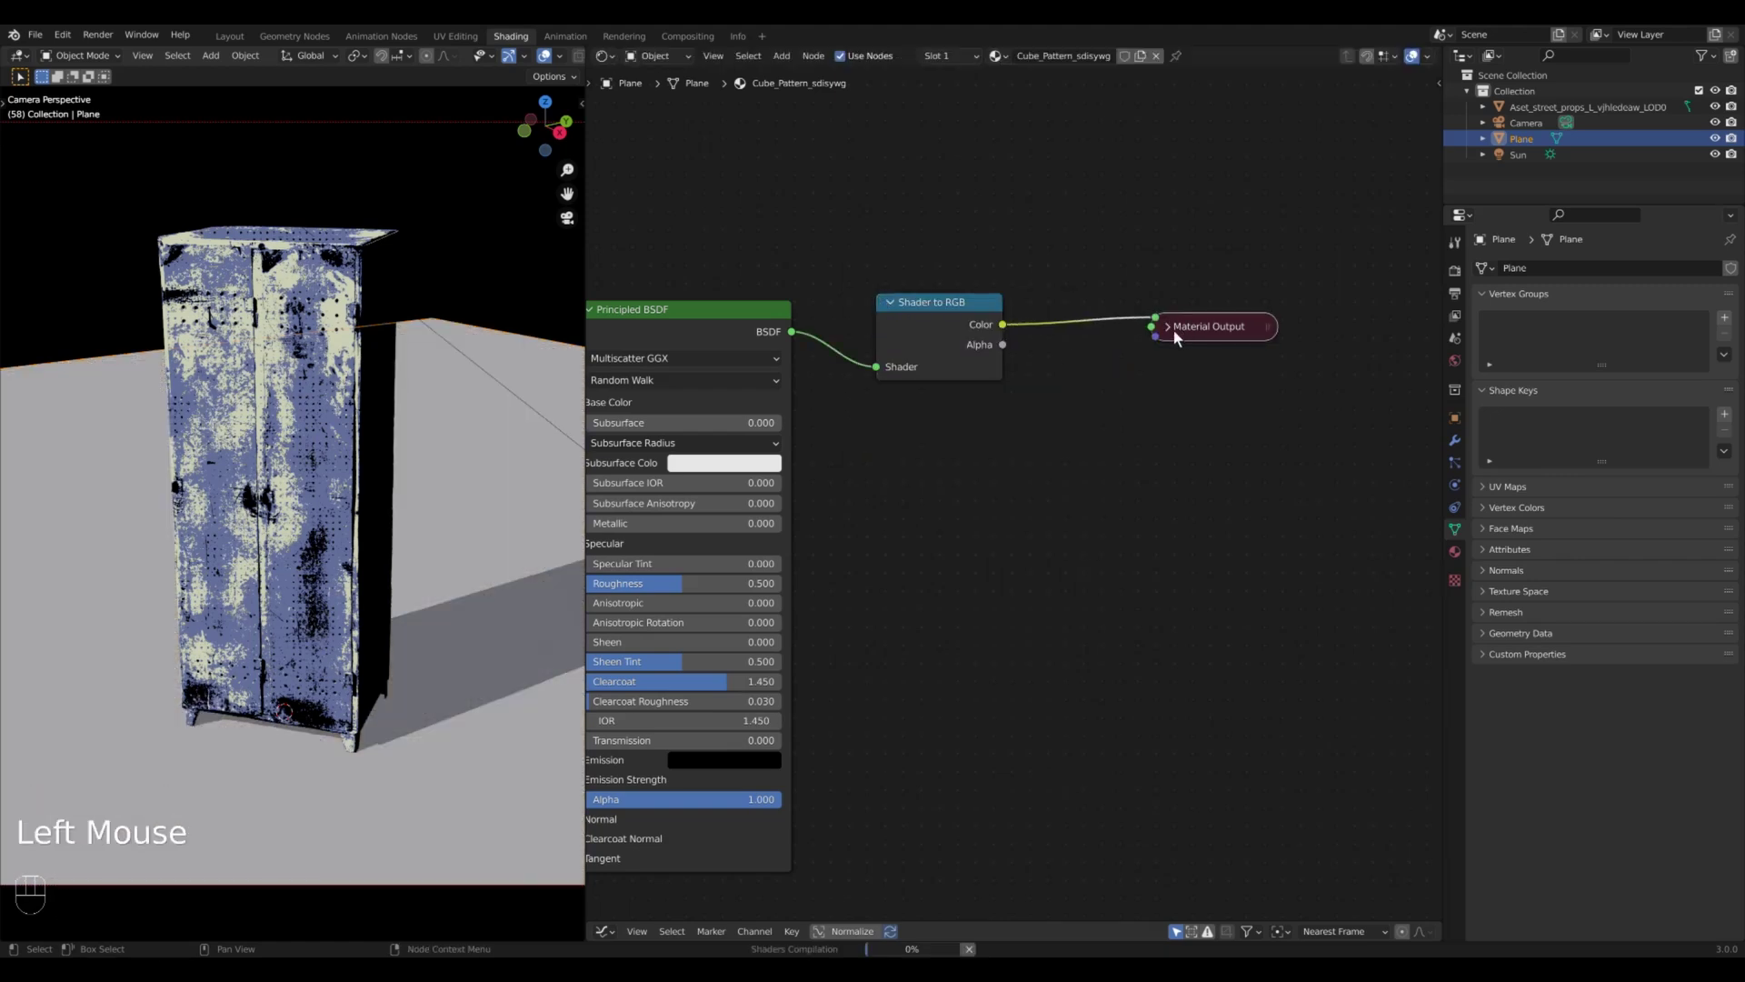
left_click_drag(1174, 330, 1378, 298)
- Add a ColorRamp after Shader to RGB with blue and cream stops, one near 0.347
key("shift+a")
left_click(1064, 534)
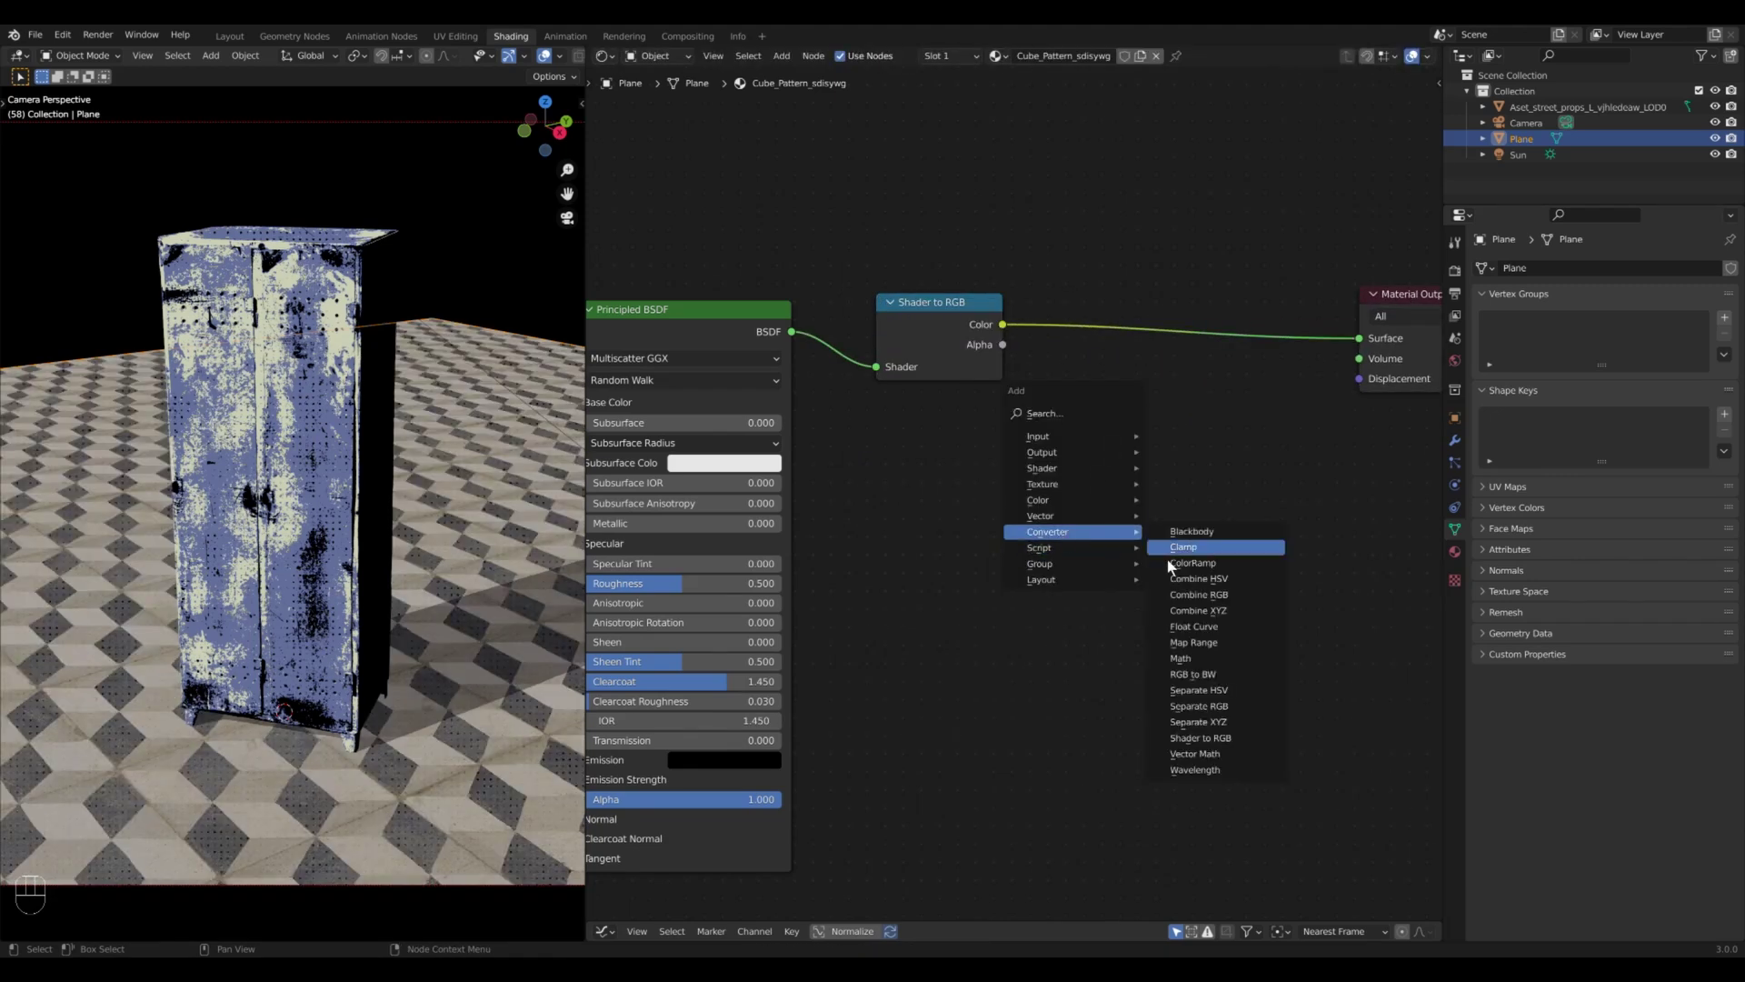
left_click(1241, 548)
left_click(1194, 455)
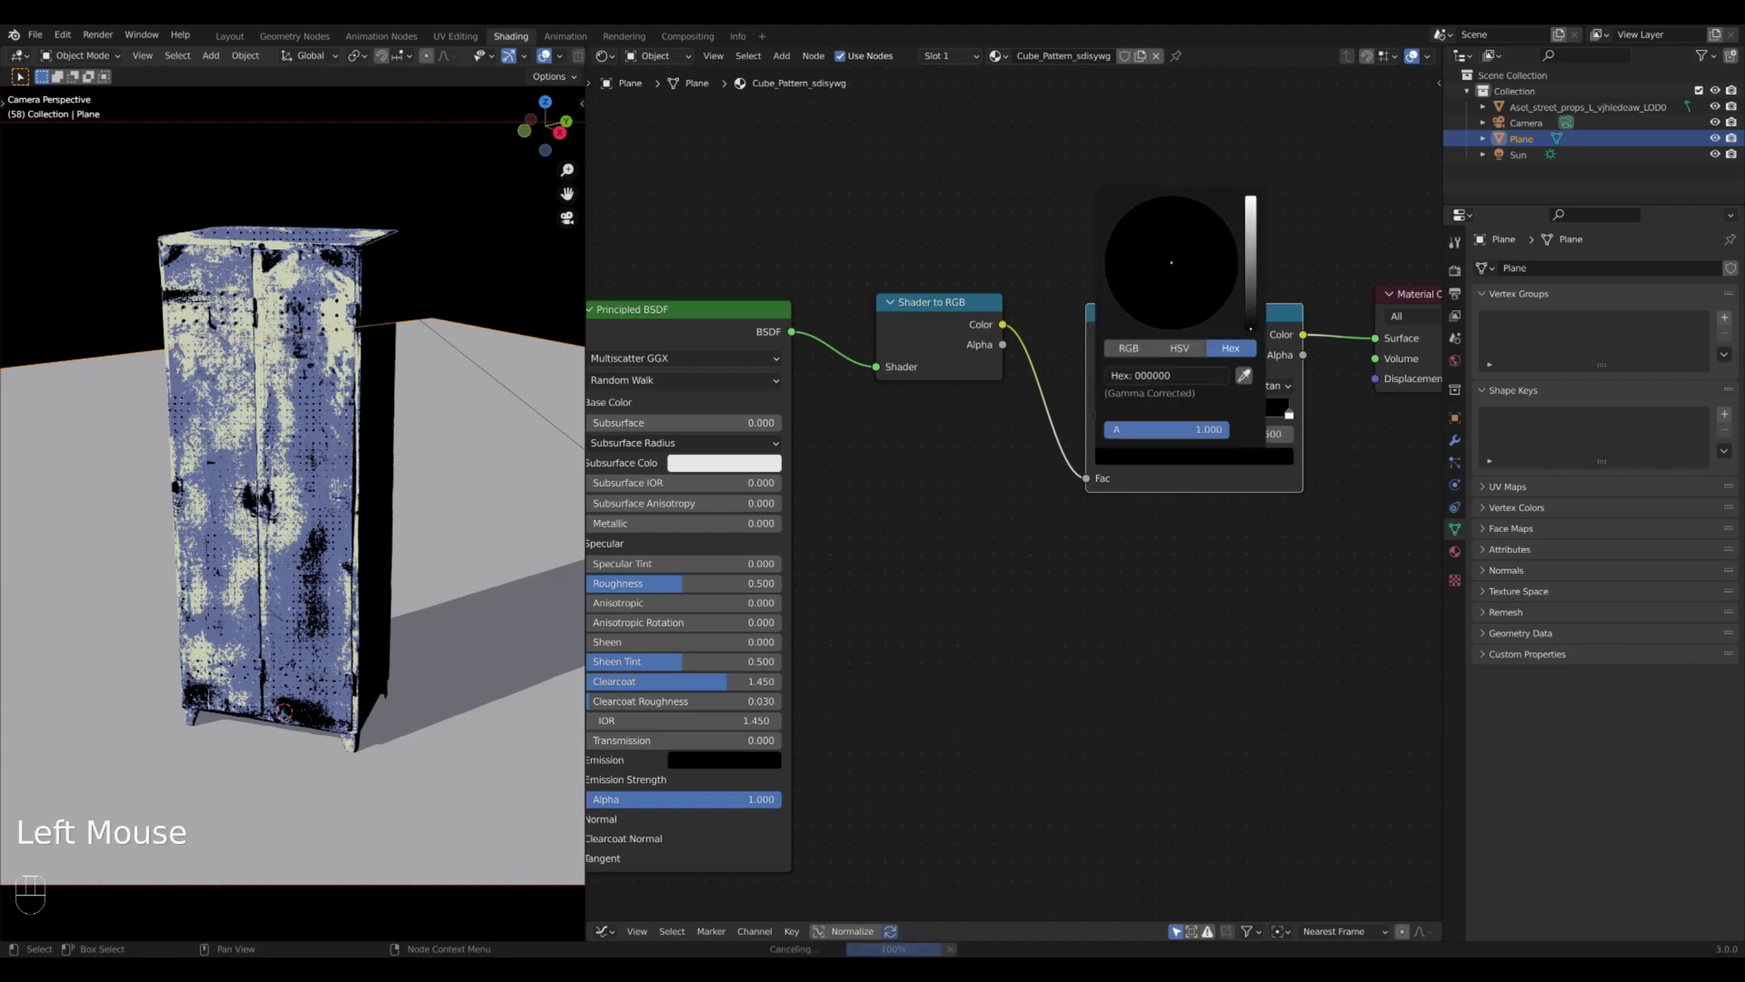
left_click(1234, 232)
left_click(1193, 456)
left_click(1159, 232)
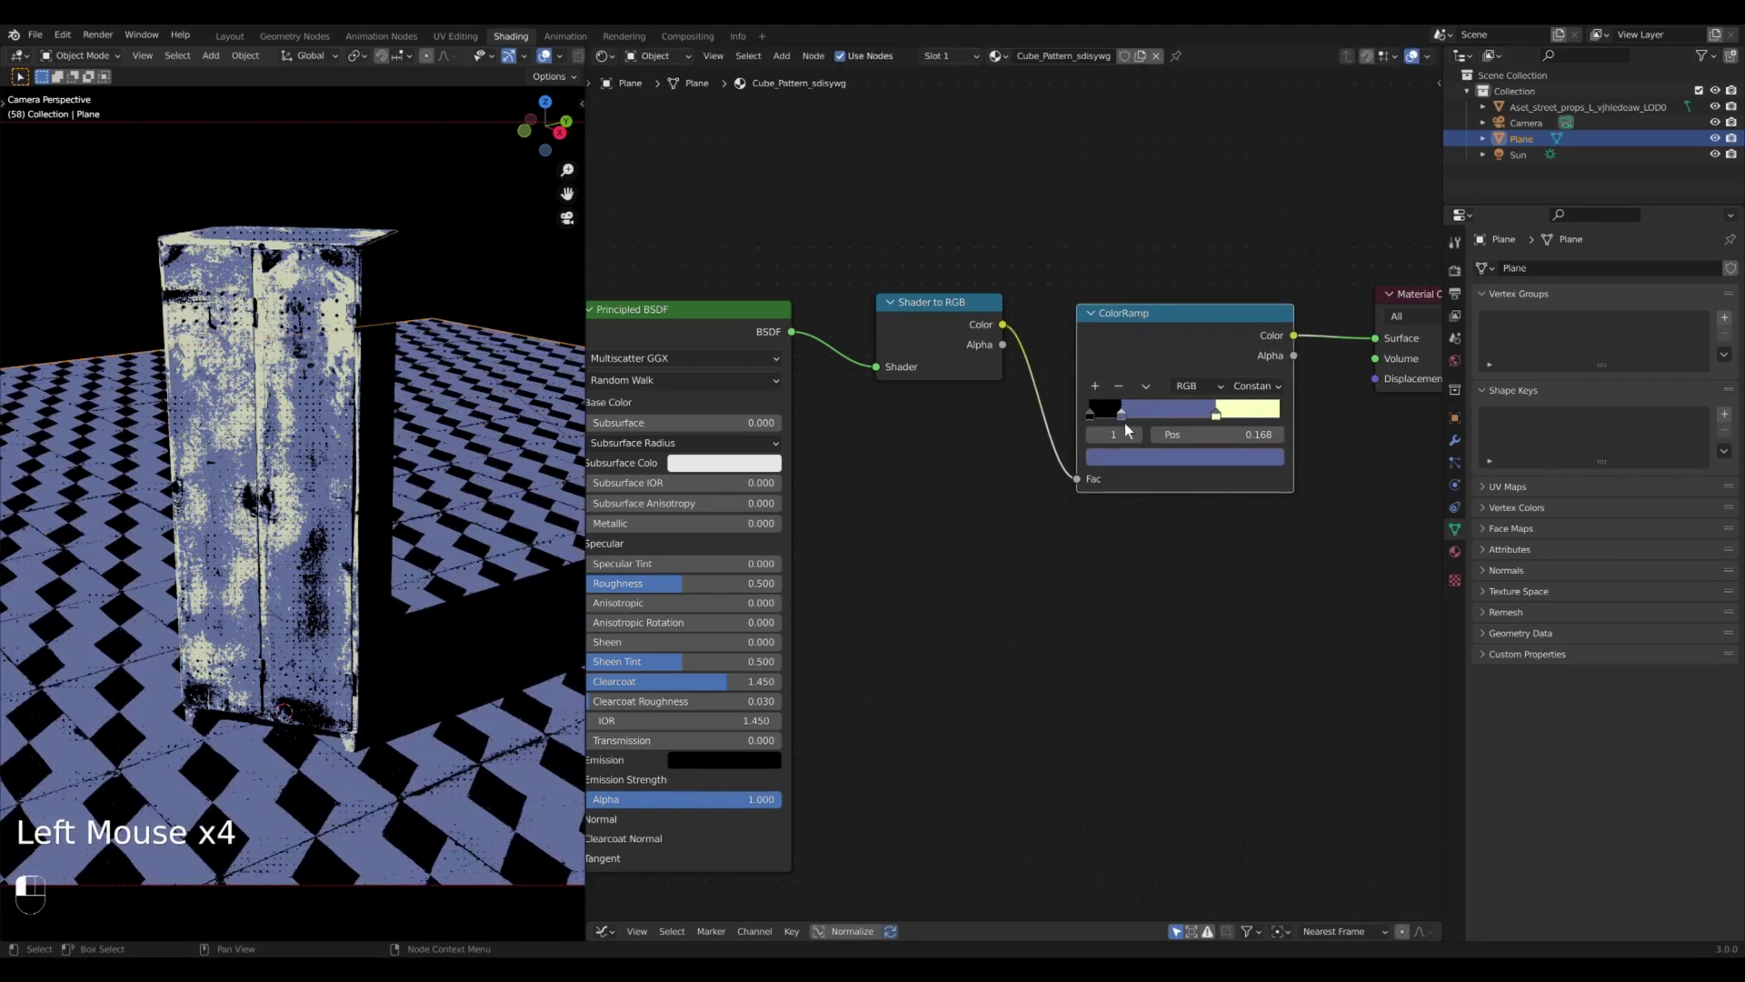
left_click_drag(1288, 412, 1160, 412)
mouse_move(568, 629)
middle_mouse_down()
mouse_move(467, 696)
mouse_move(363, 709)
middle_mouse_up()
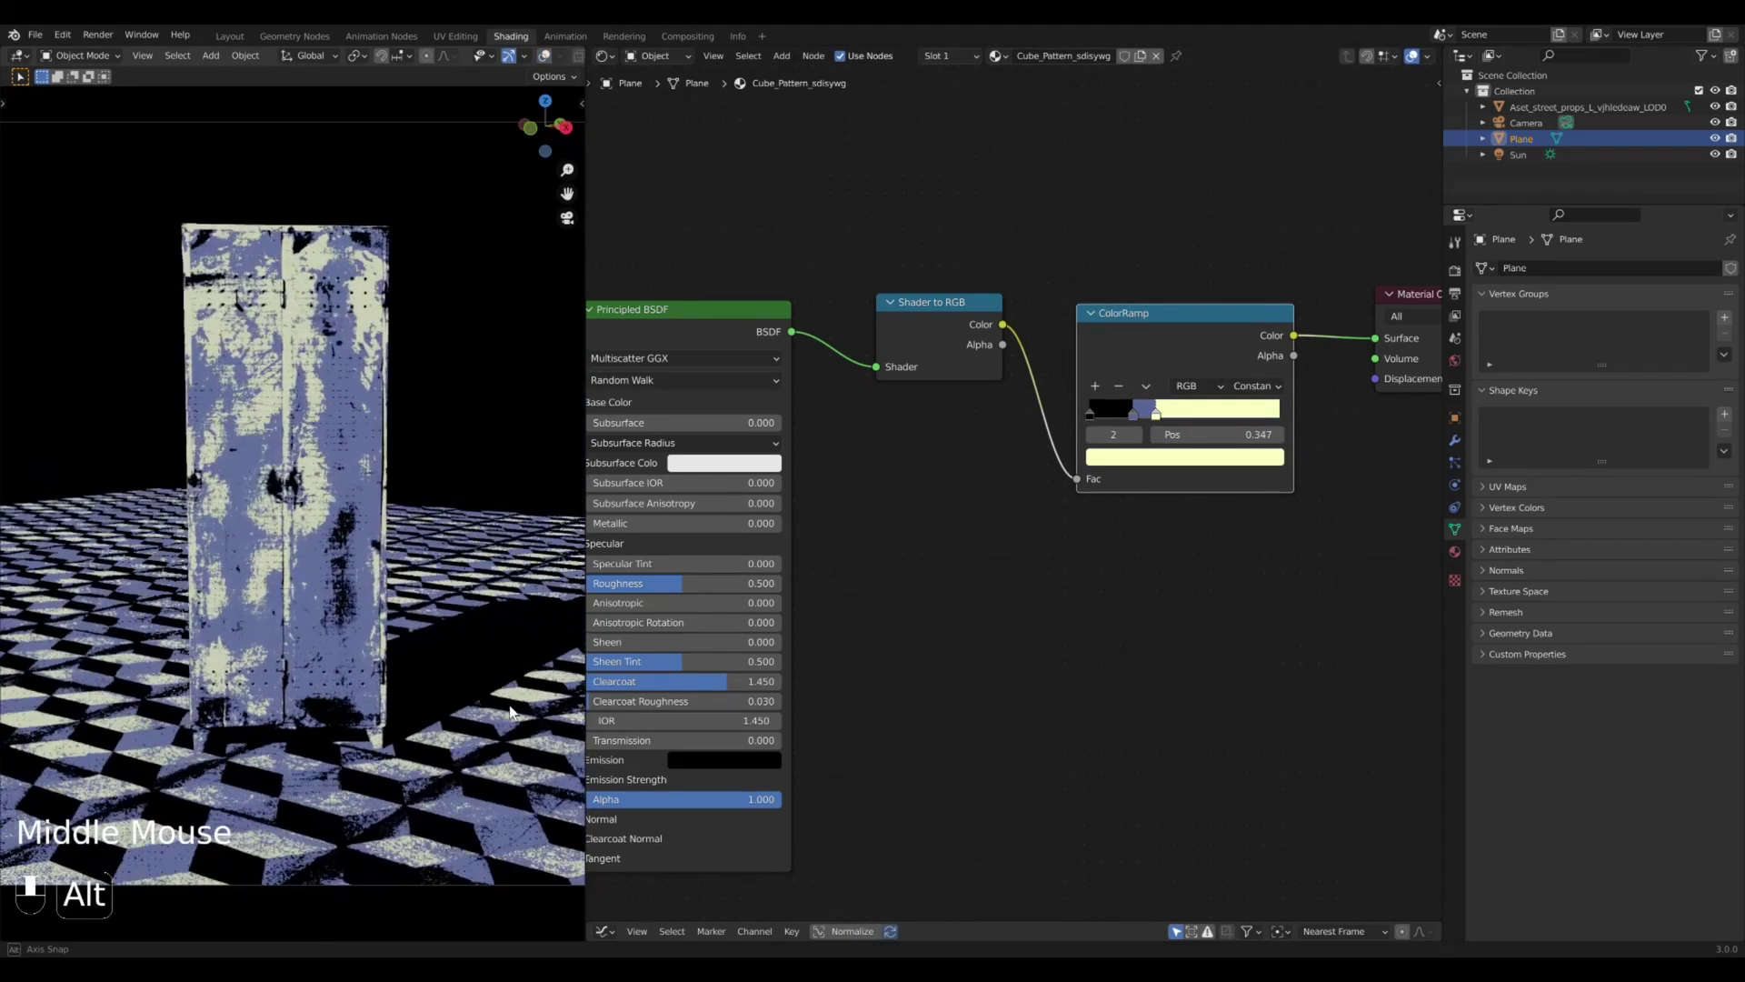
- Make a linked duplicate of the locker and begin rotating it
left_click(273, 478)
key("alt+d")
key("r")
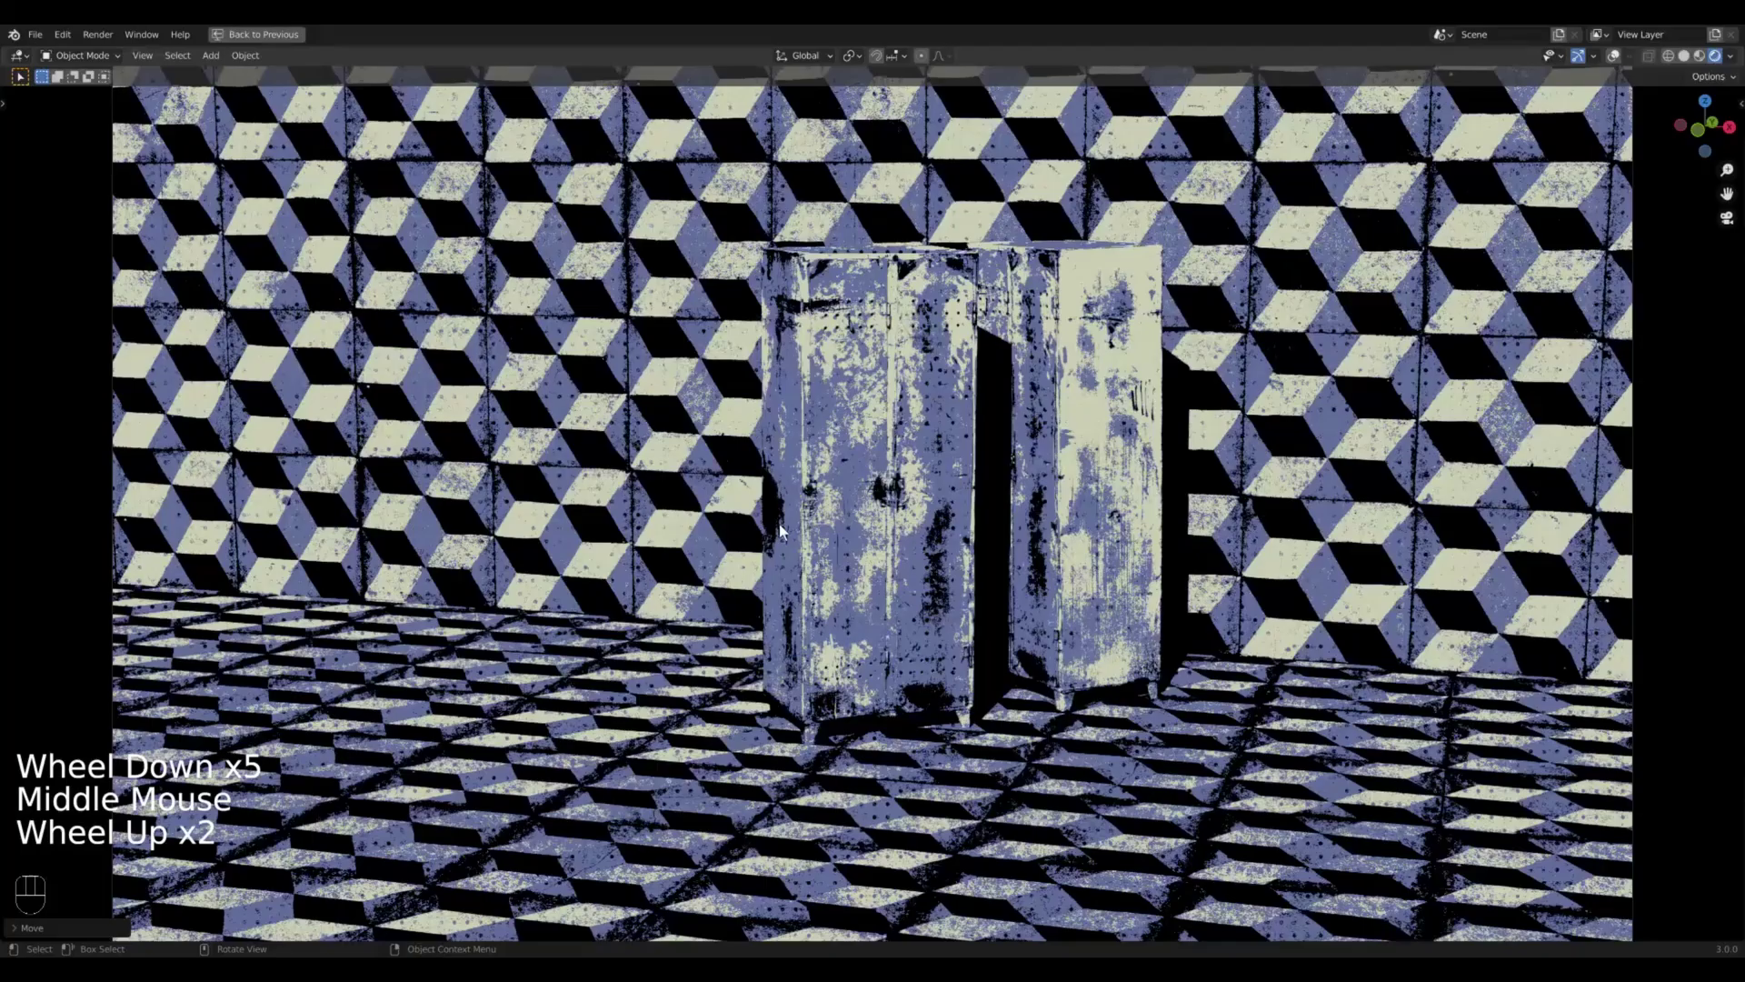
- Place the rotated duplicate locker, widen the 3D view, and look through the scene camera
left_click(733, 498)
key("g")
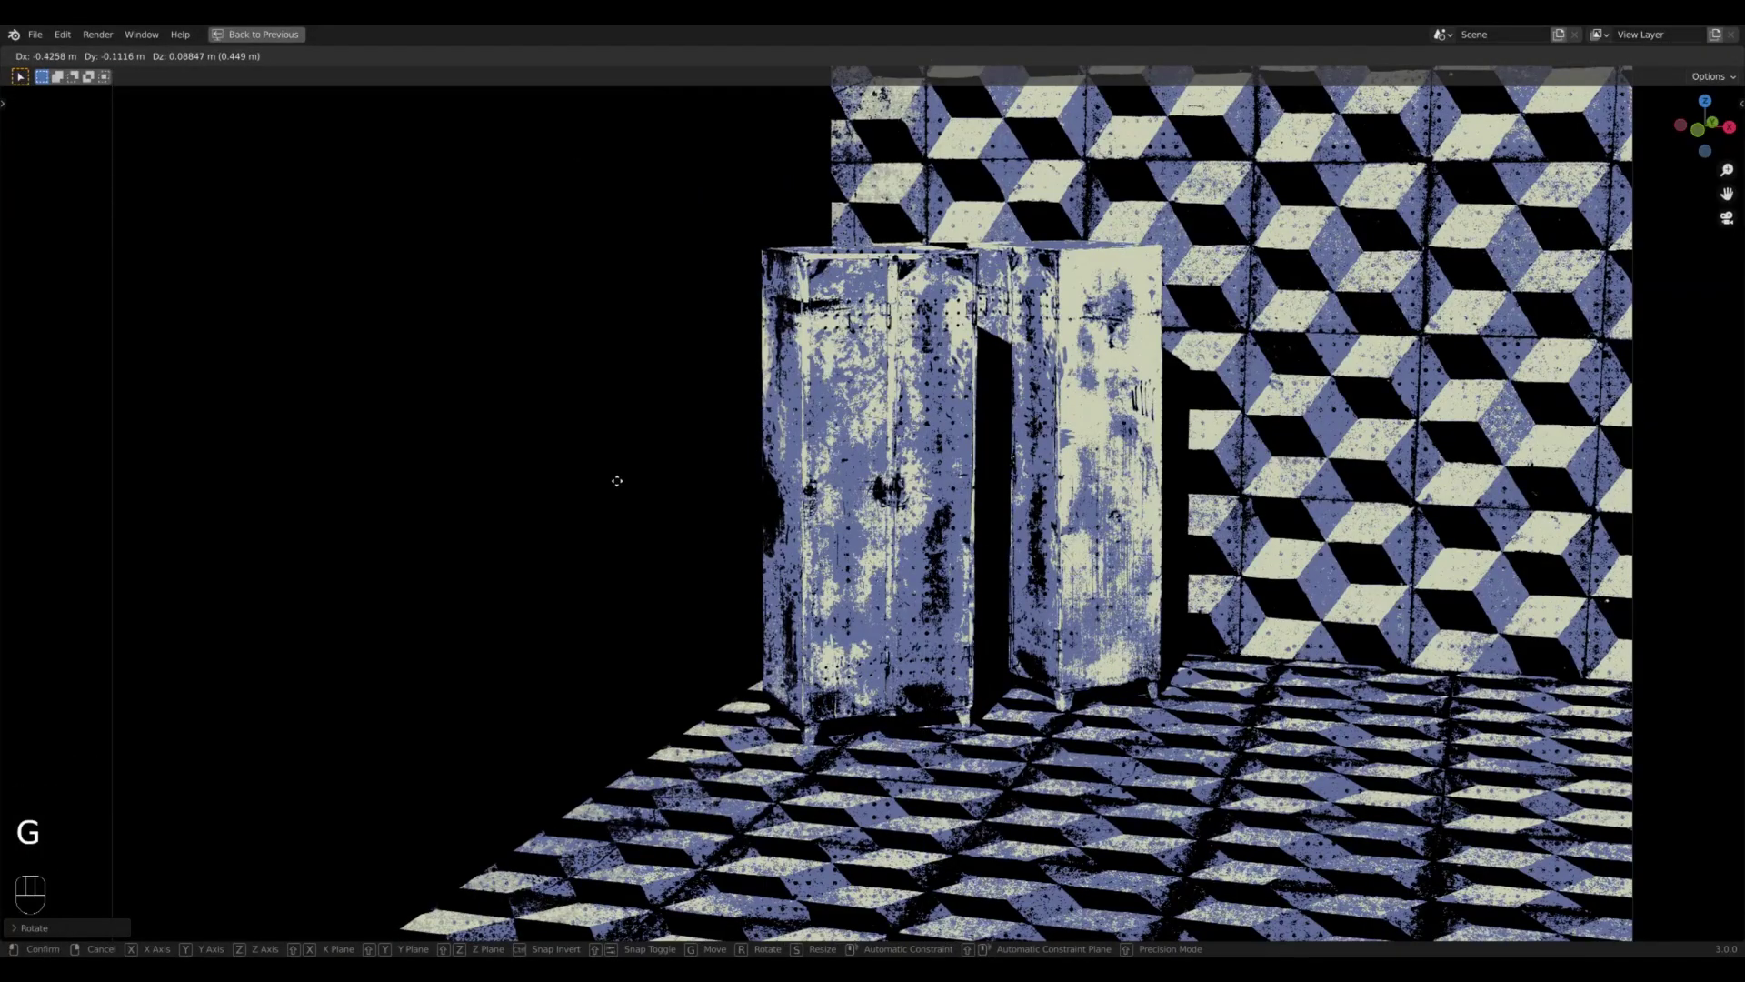
key("ctrl+space")
left_click_drag(589, 454, 1077, 455)
key("ctrl+alt+KP_Enter")
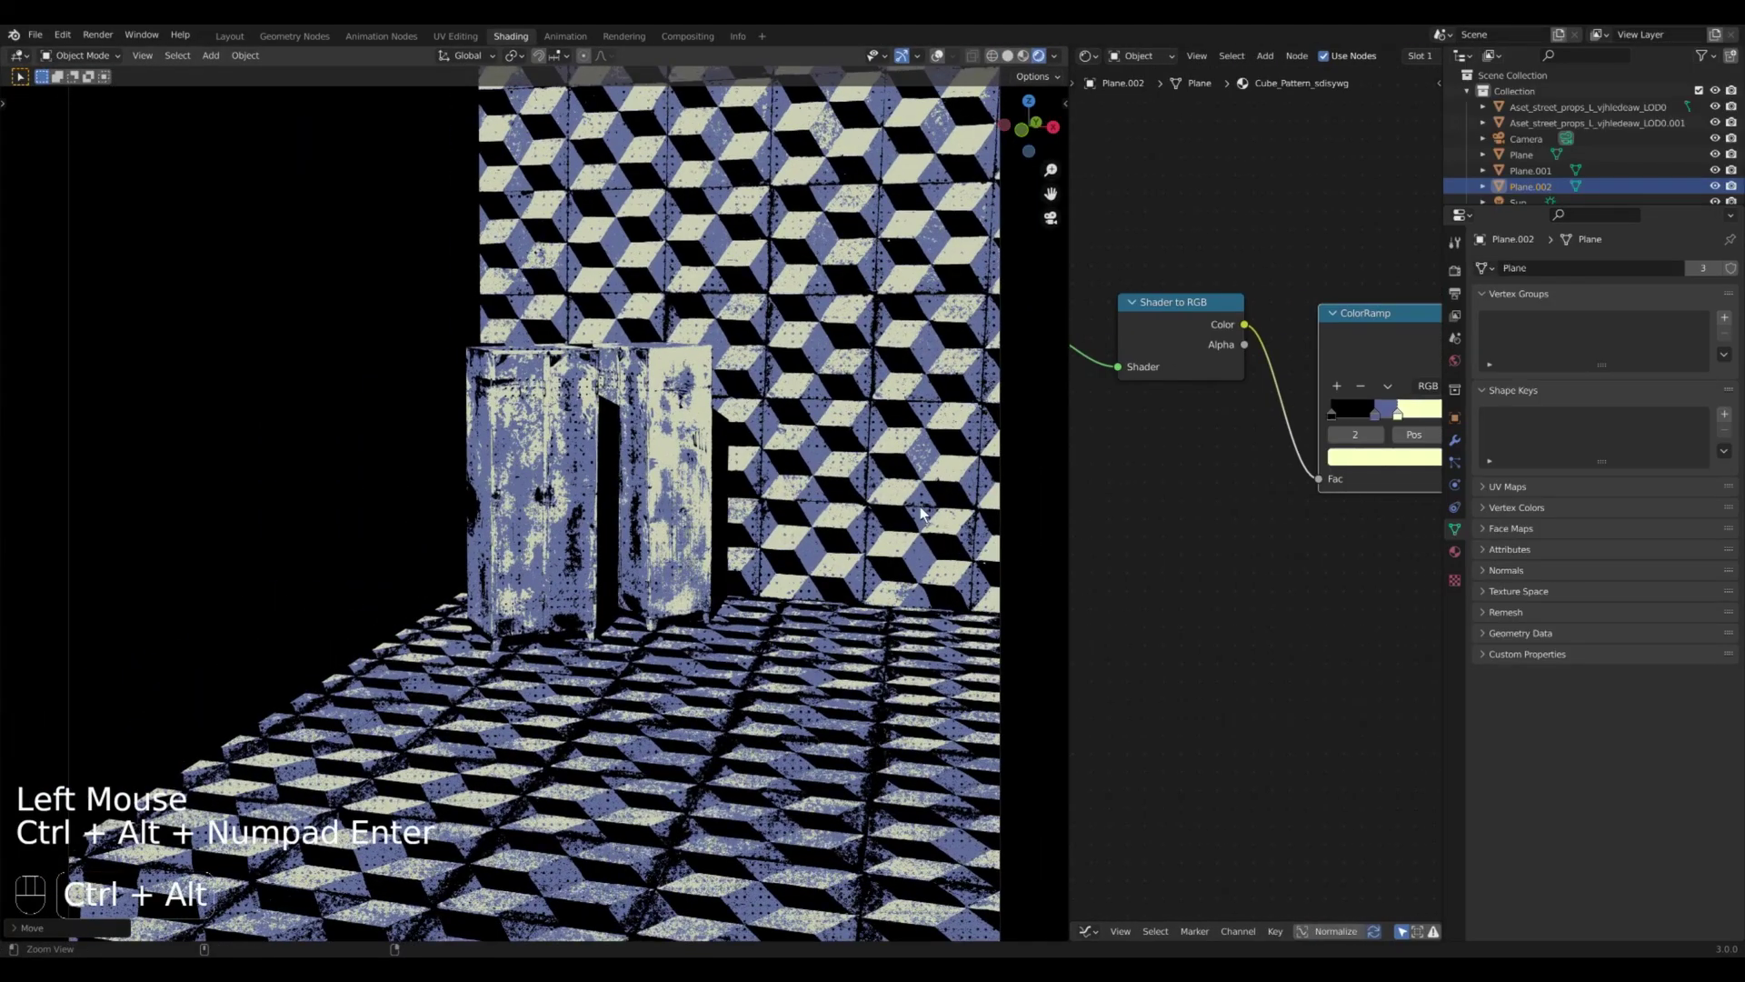
scroll(682, 477, "down", 2)
scroll(811, 539, "up", 2)
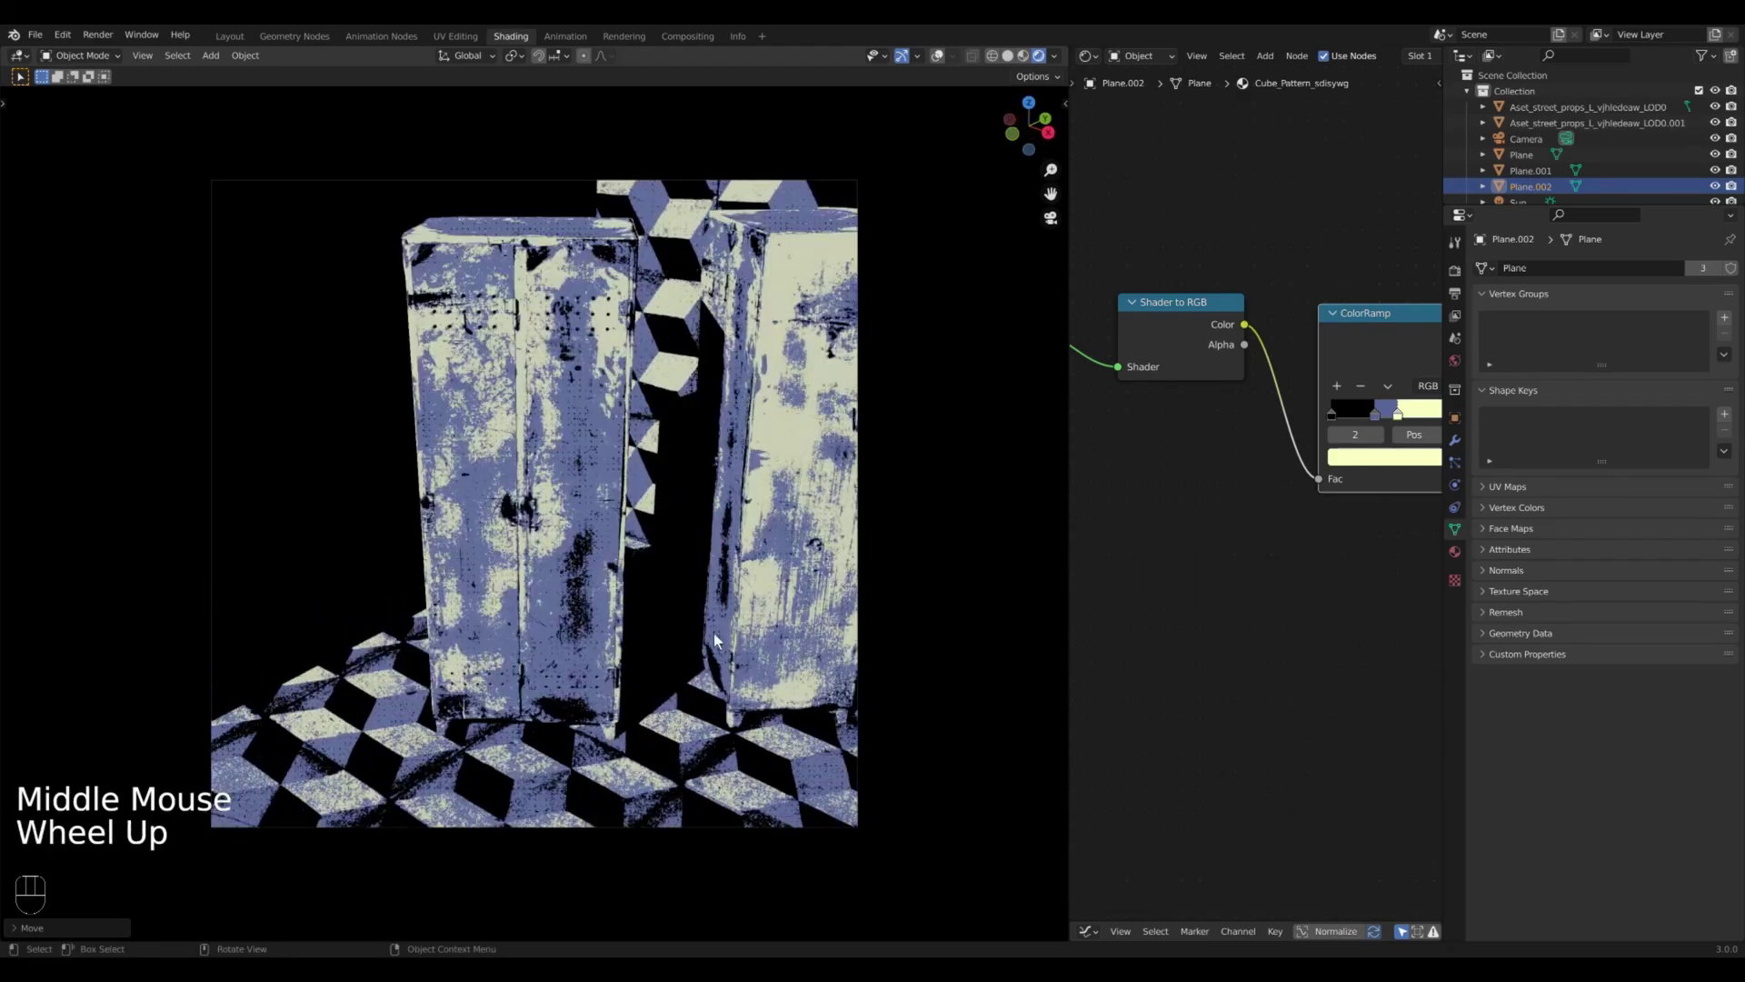